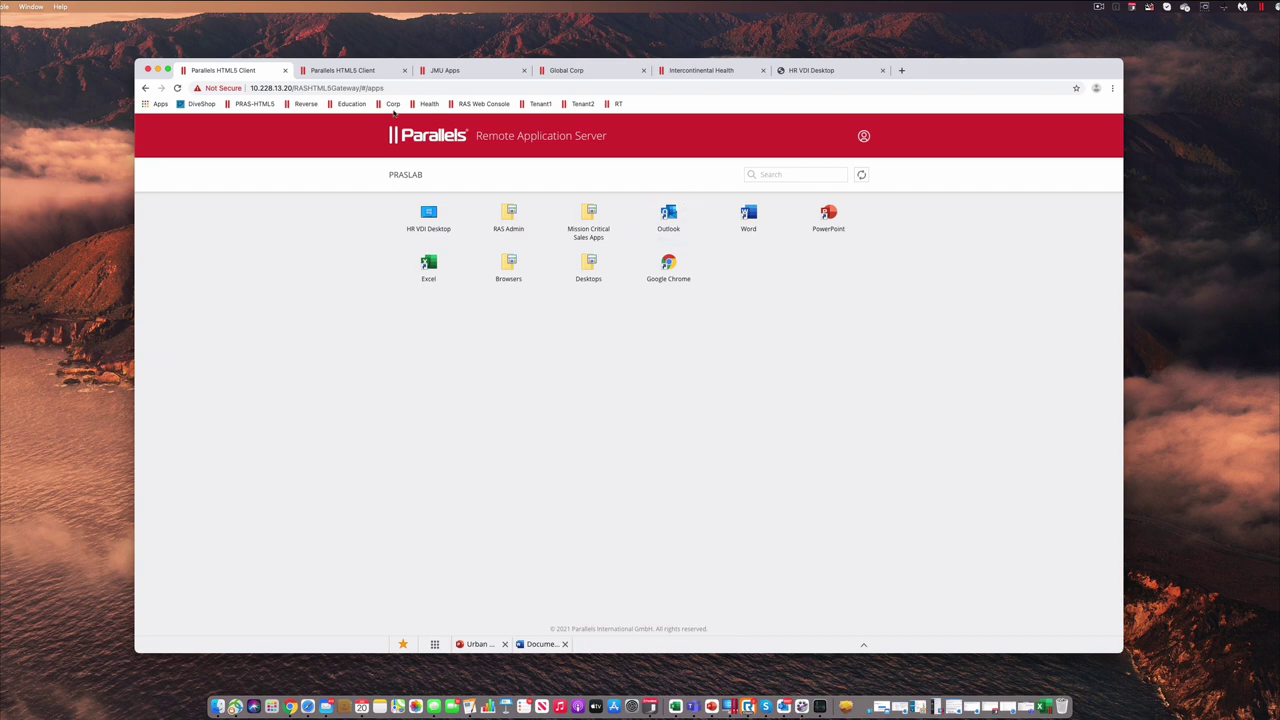
{"action": "left_click", "coordinate": [341, 72]}
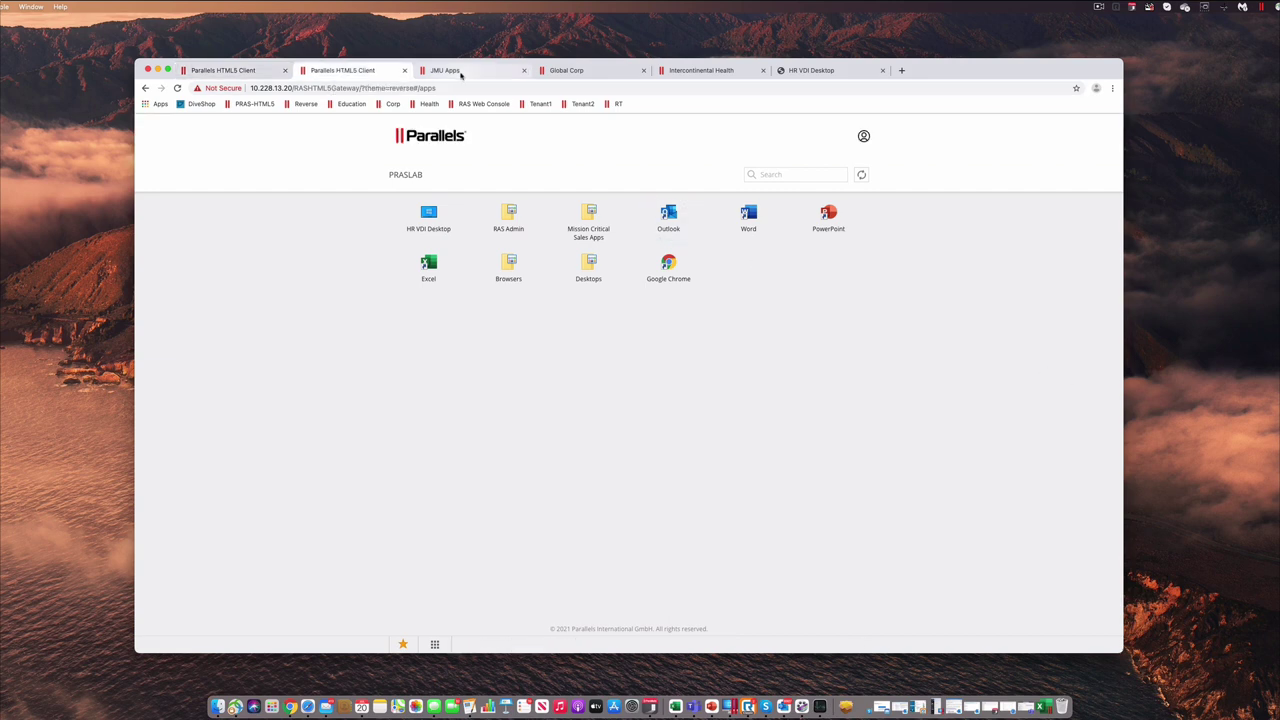
{"action": "left_click", "coordinate": [461, 73]}
{"action": "left_click", "coordinate": [575, 72]}
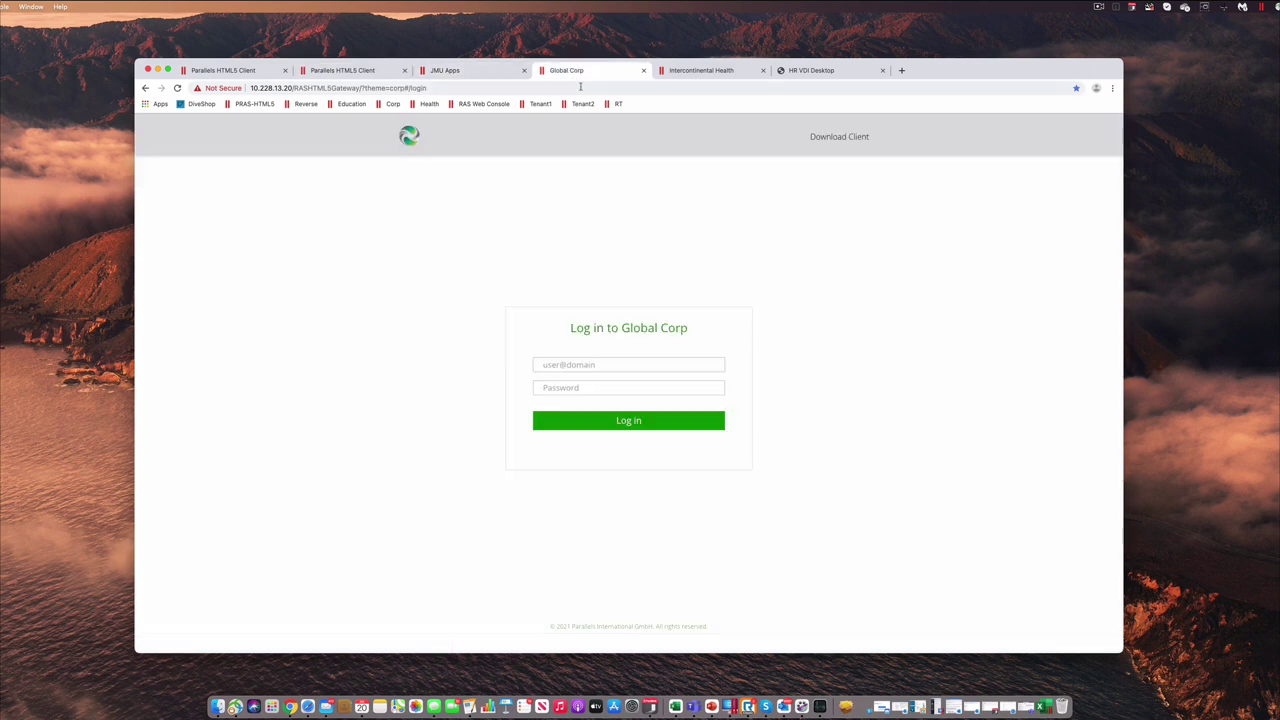
{"action": "left_click", "coordinate": [703, 72]}
{"action": "left_click", "coordinate": [566, 71]}
{"action": "left_click", "coordinate": [477, 75]}
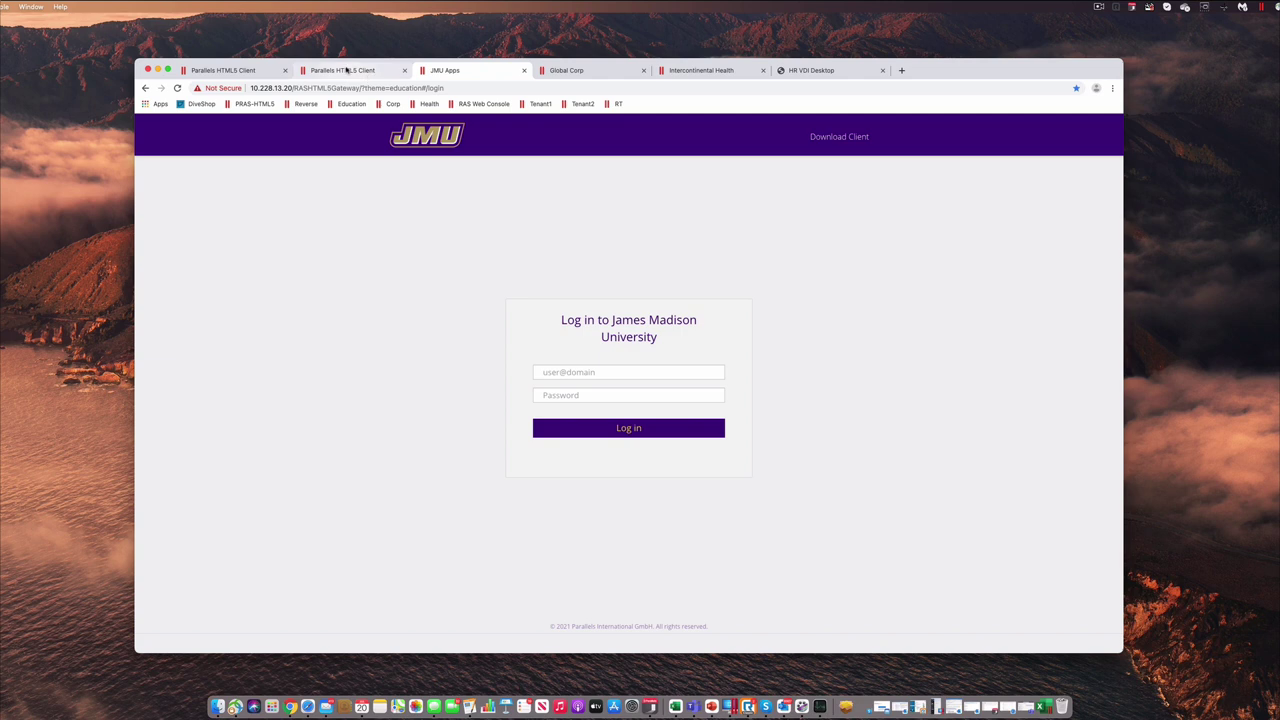
{"action": "left_click", "coordinate": [348, 71]}
{"action": "left_click", "coordinate": [240, 73]}
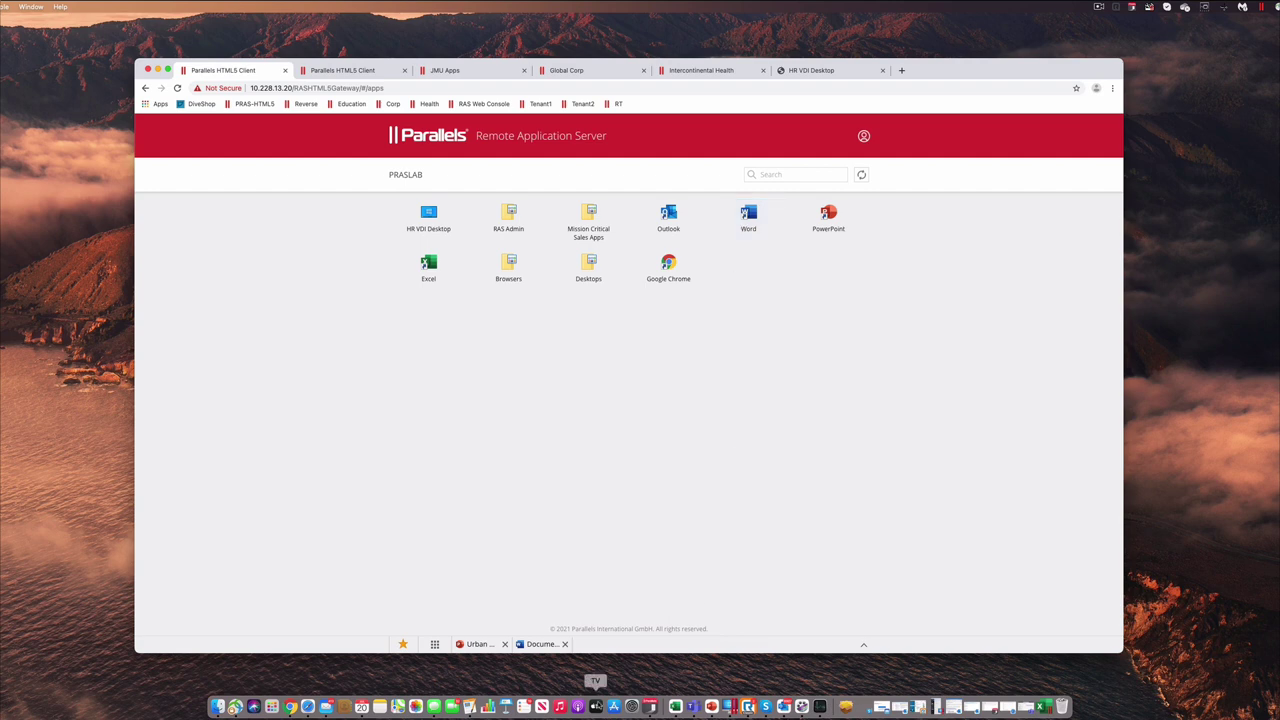
Step: Bring the Word resume in front of the minimized PowerPoint presentation and move its window up-left
{"action": "left_click", "coordinate": [544, 646]}
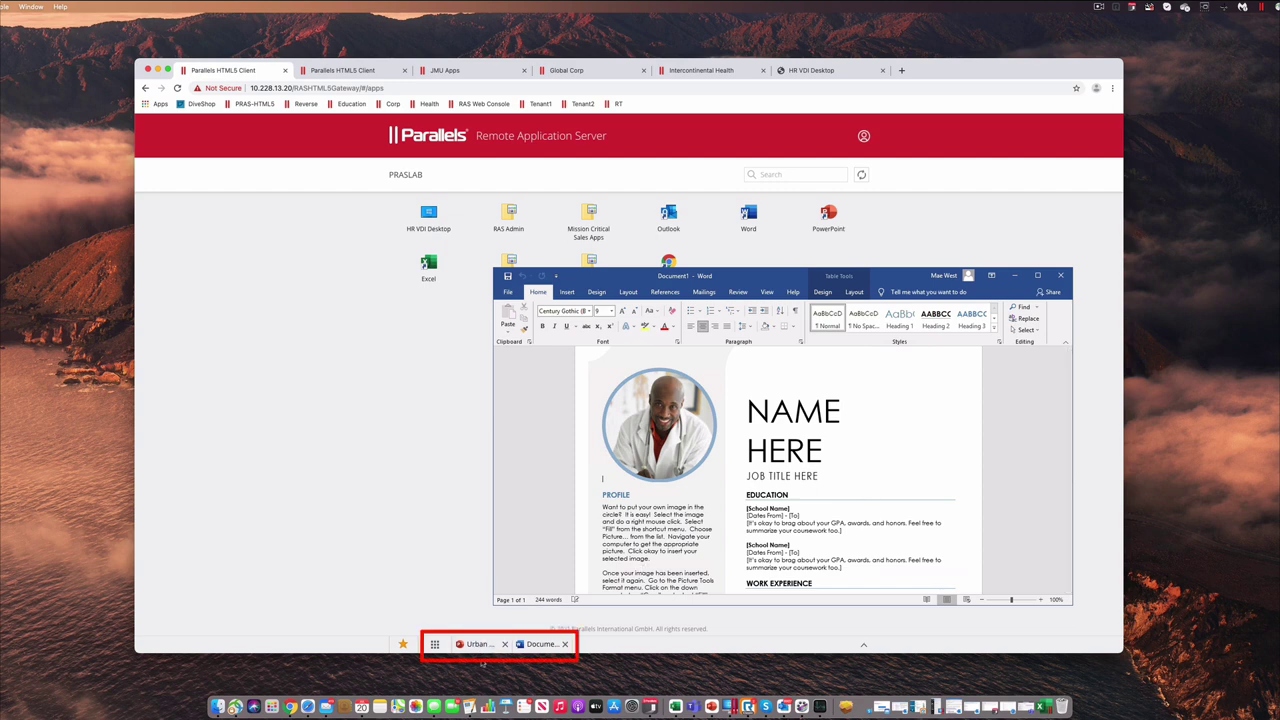
{"action": "left_click", "coordinate": [478, 644]}
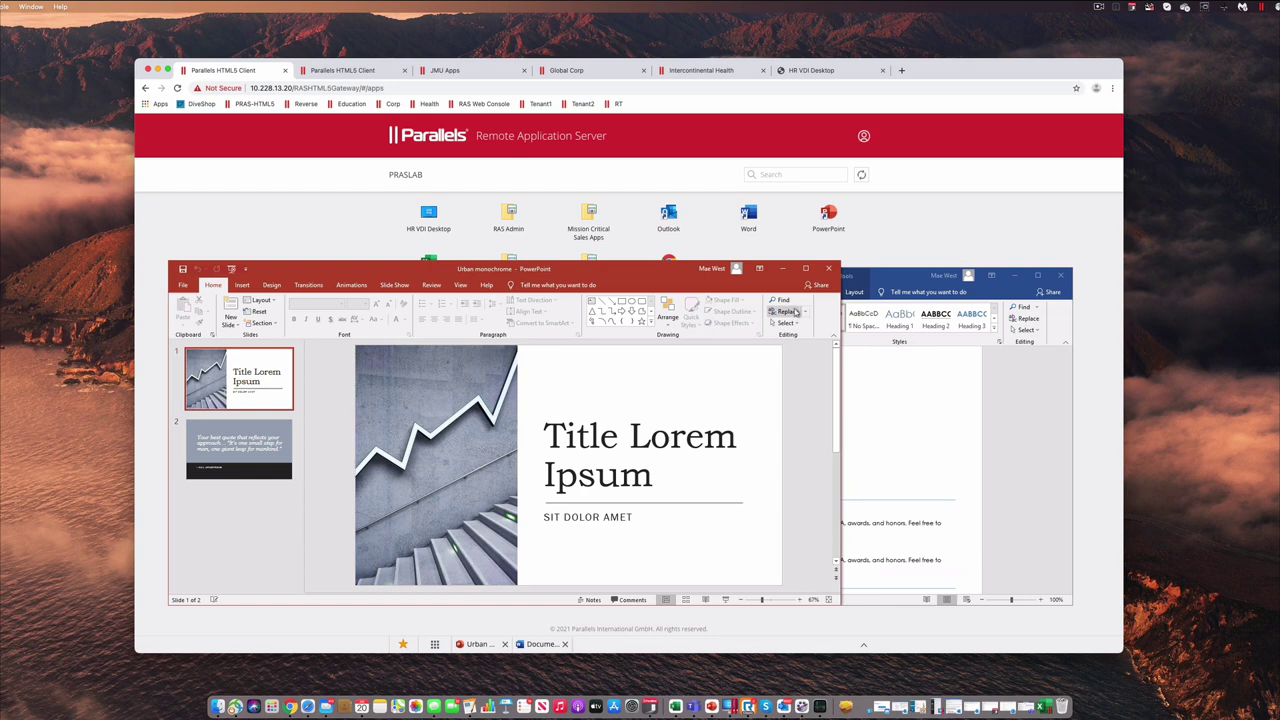
{"action": "left_click", "coordinate": [783, 270]}
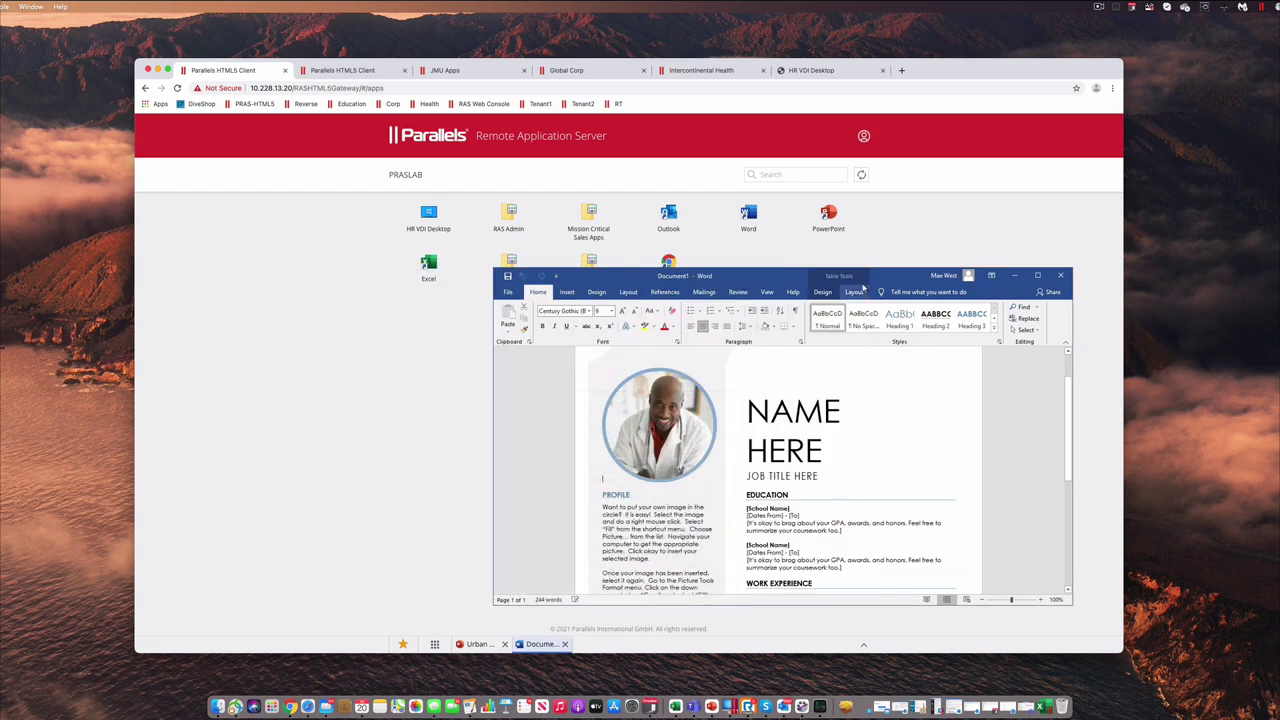
{"action": "left_click_drag", "start_coordinate": [781, 276], "coordinate": [645, 224]}
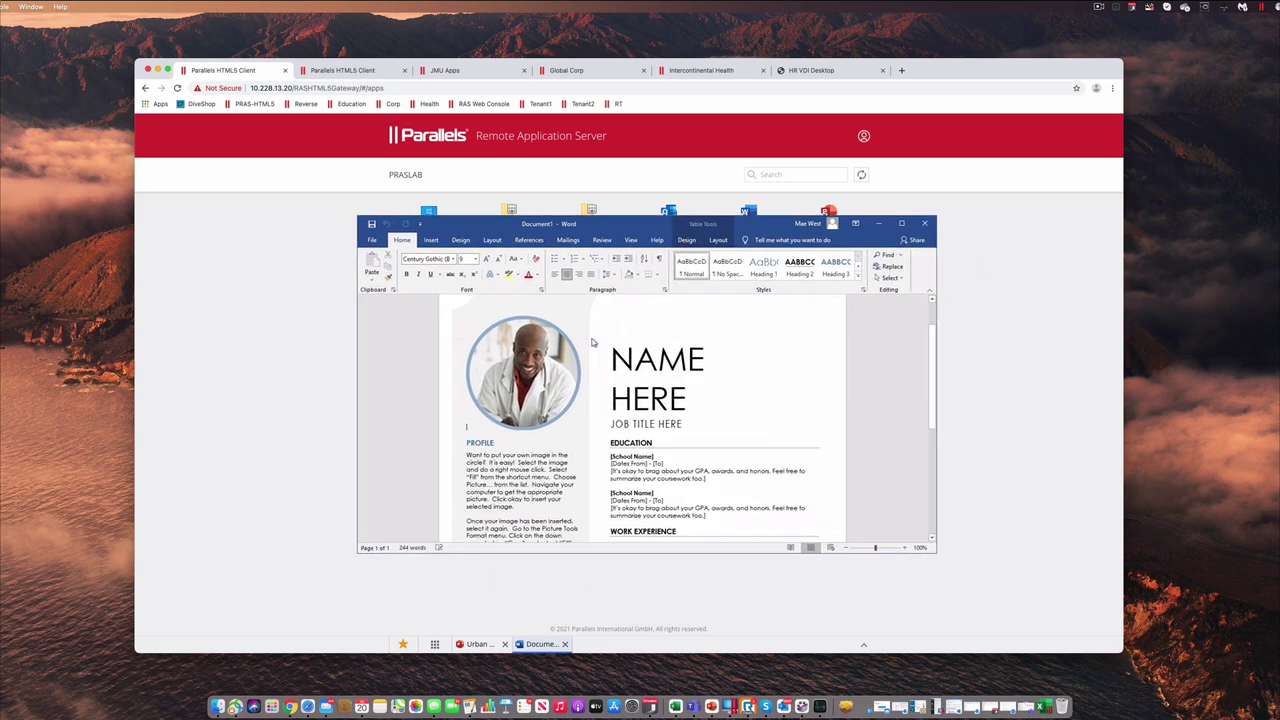
Step: Check the resume's print preview under File > Print, return to the document, then minimize Word
{"action": "left_click", "coordinate": [372, 240]}
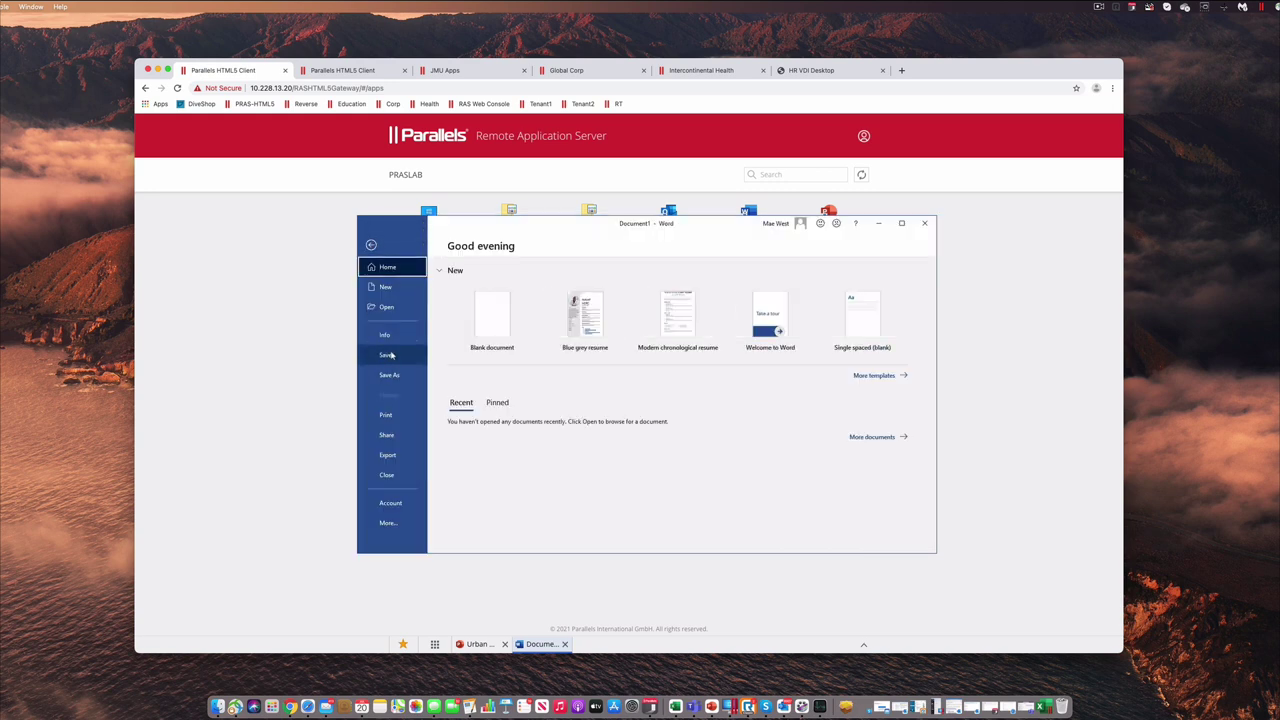
{"action": "left_click", "coordinate": [386, 417]}
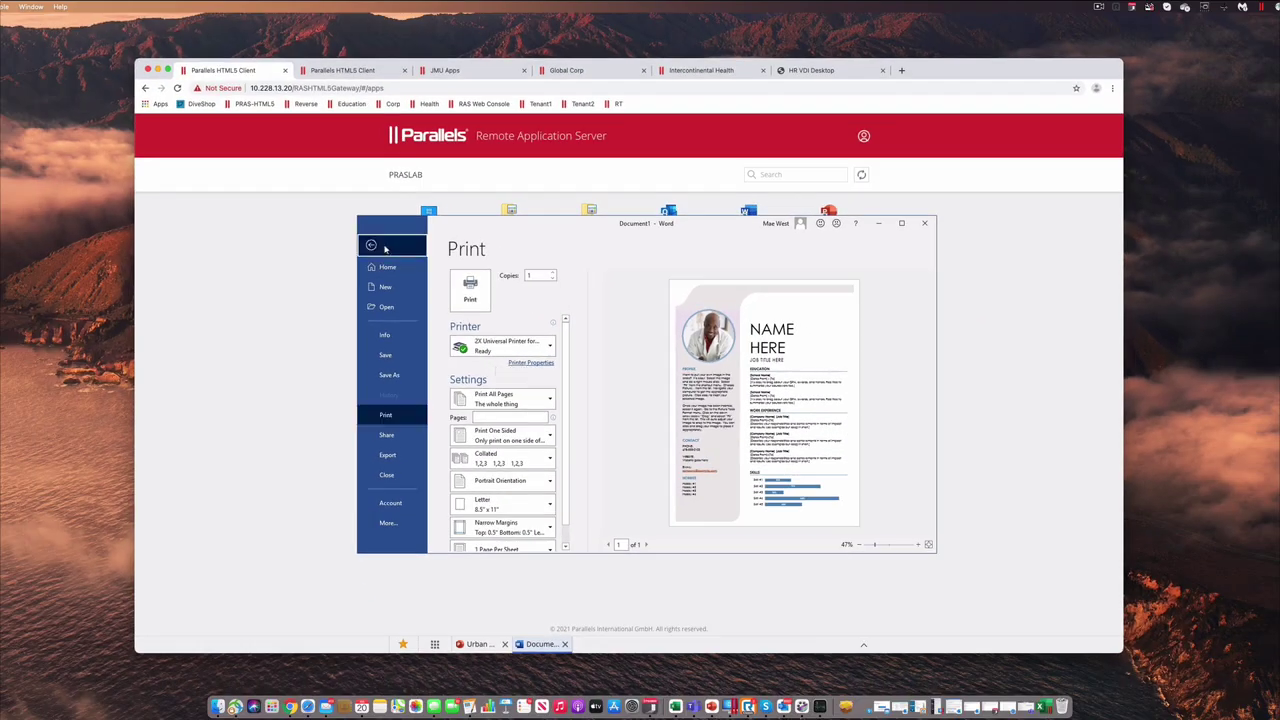
{"action": "left_click", "coordinate": [401, 260]}
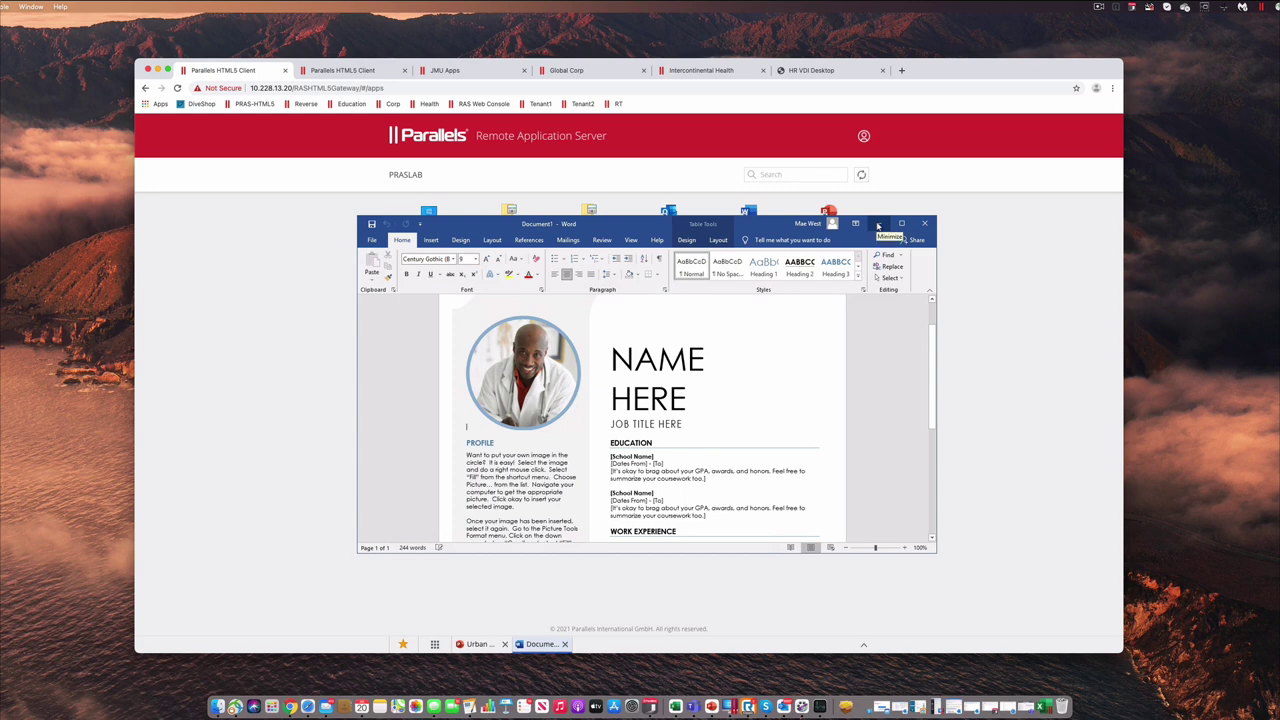
{"action": "left_click", "coordinate": [878, 226]}
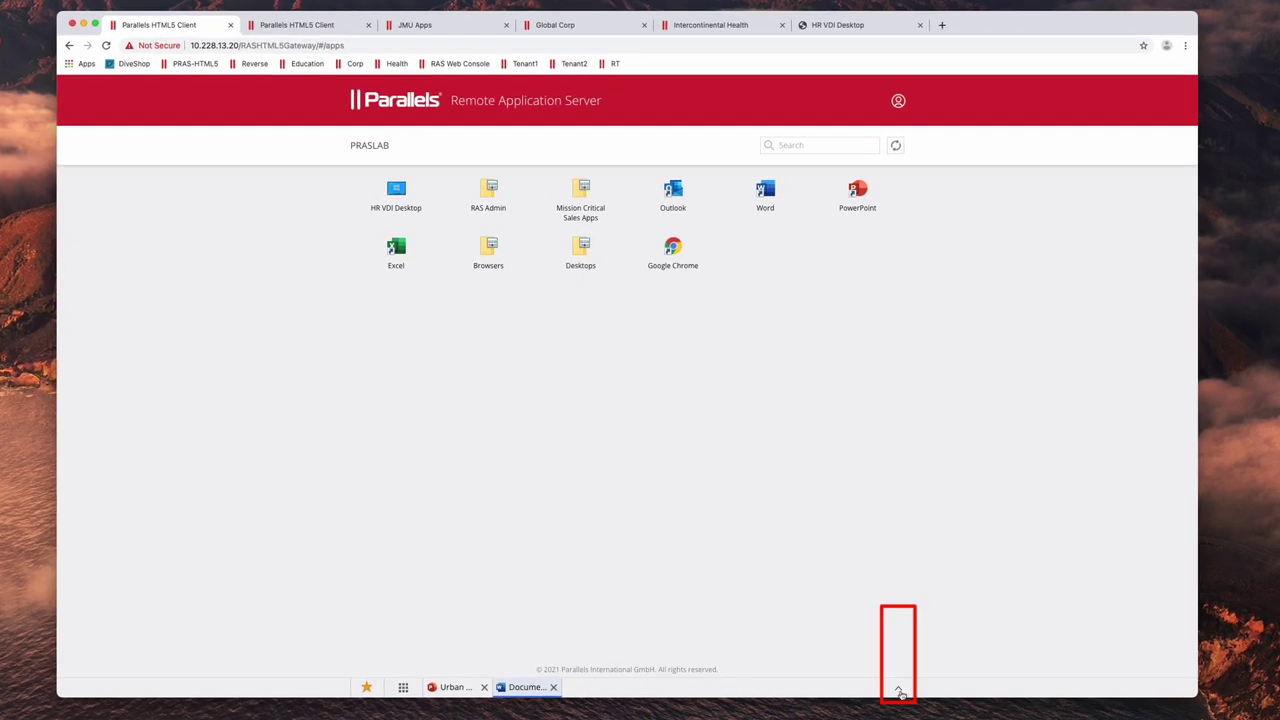
{"action": "left_click", "coordinate": [899, 692]}
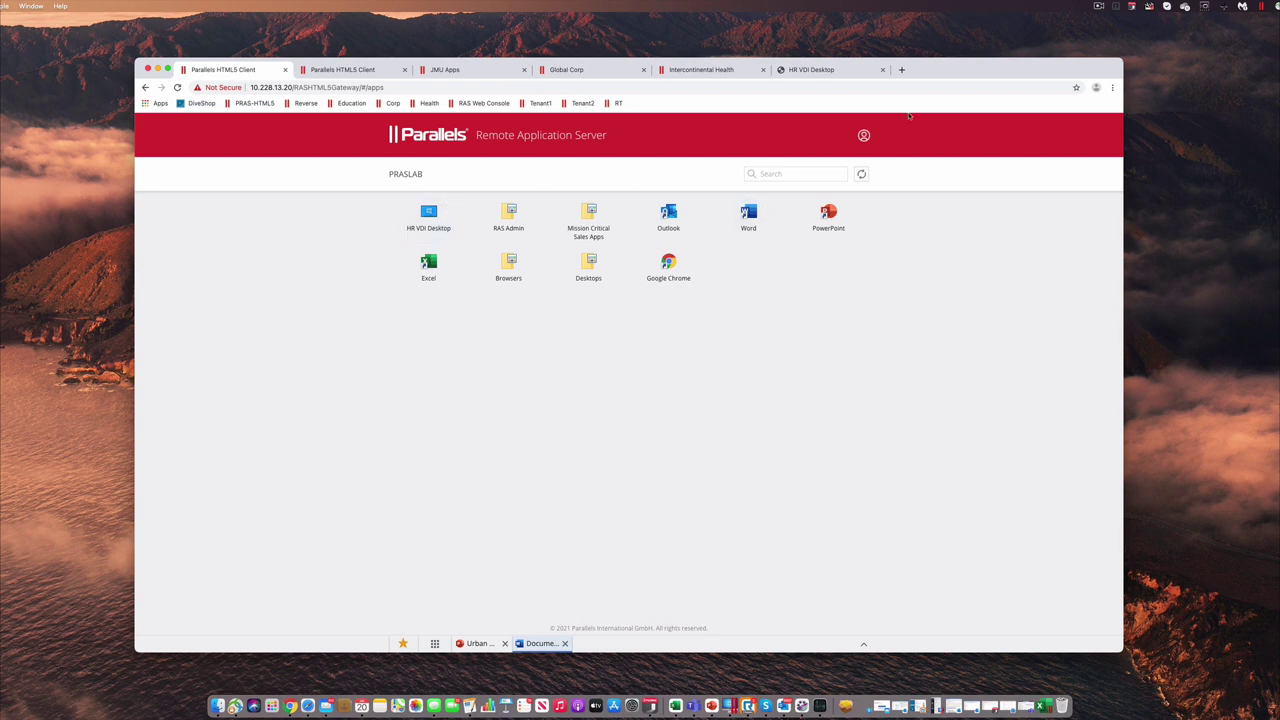
Step: Switch to the HR VDI Desktop tab, view it full screen with the Start menu, then exit full screen
{"action": "left_click", "coordinate": [818, 70]}
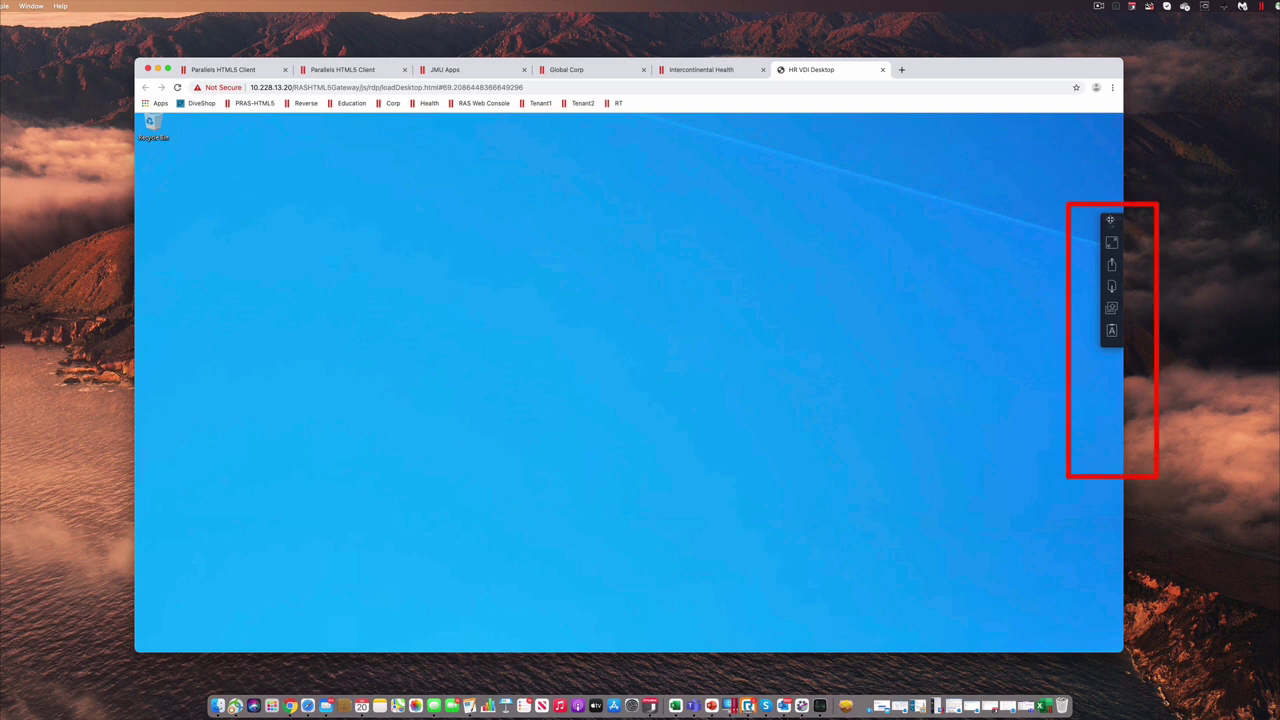
{"action": "left_click_drag", "start_coordinate": [1110, 219], "coordinate": [1111, 241]}
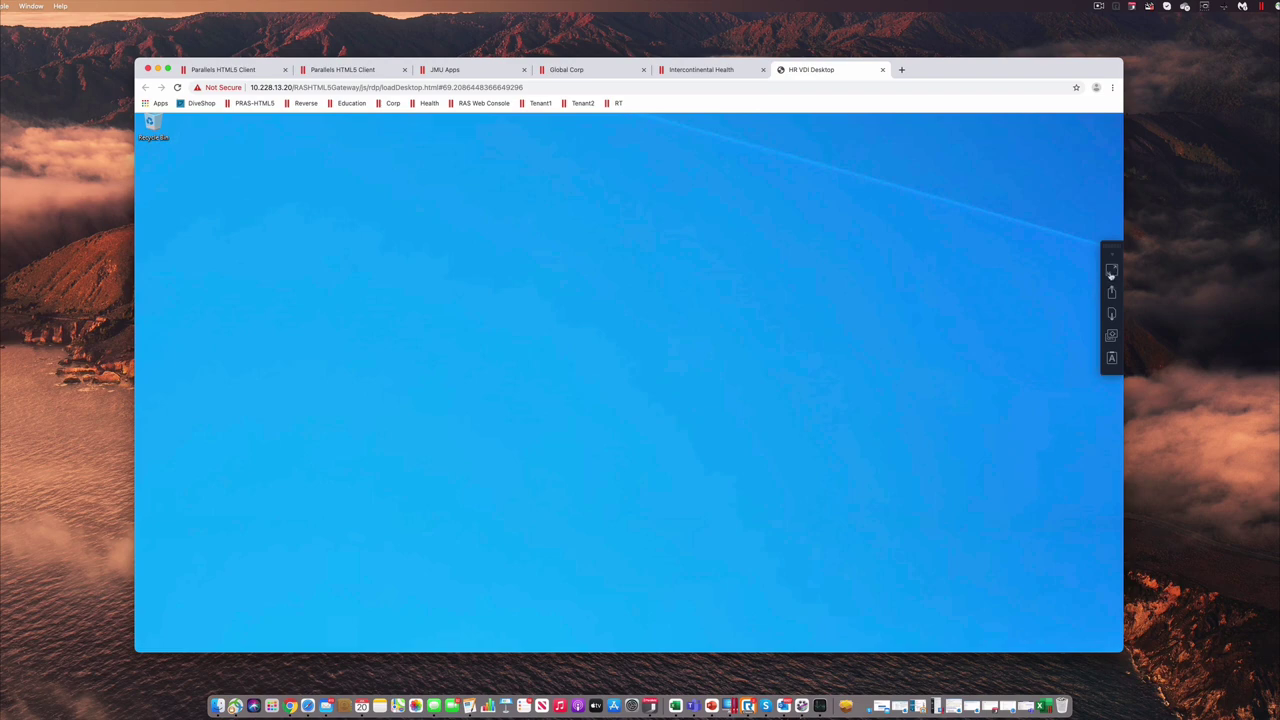
{"action": "left_click", "coordinate": [1111, 272]}
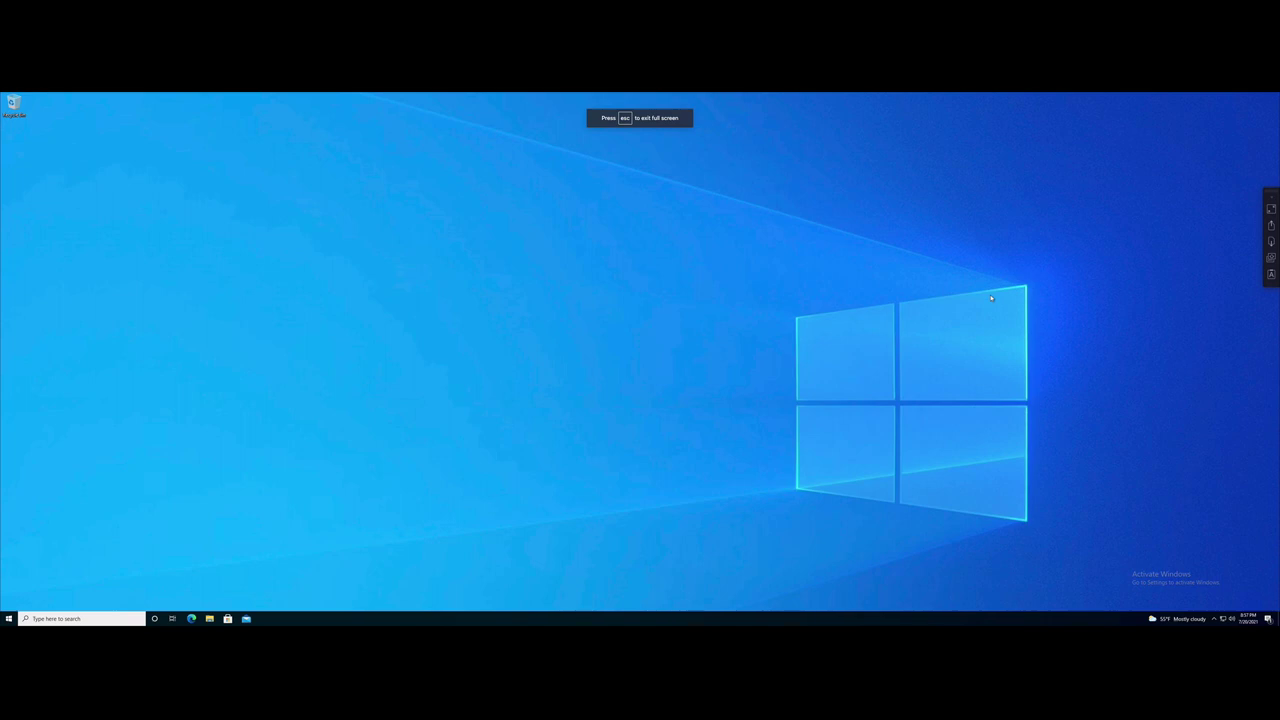
{"action": "left_click", "coordinate": [9, 619]}
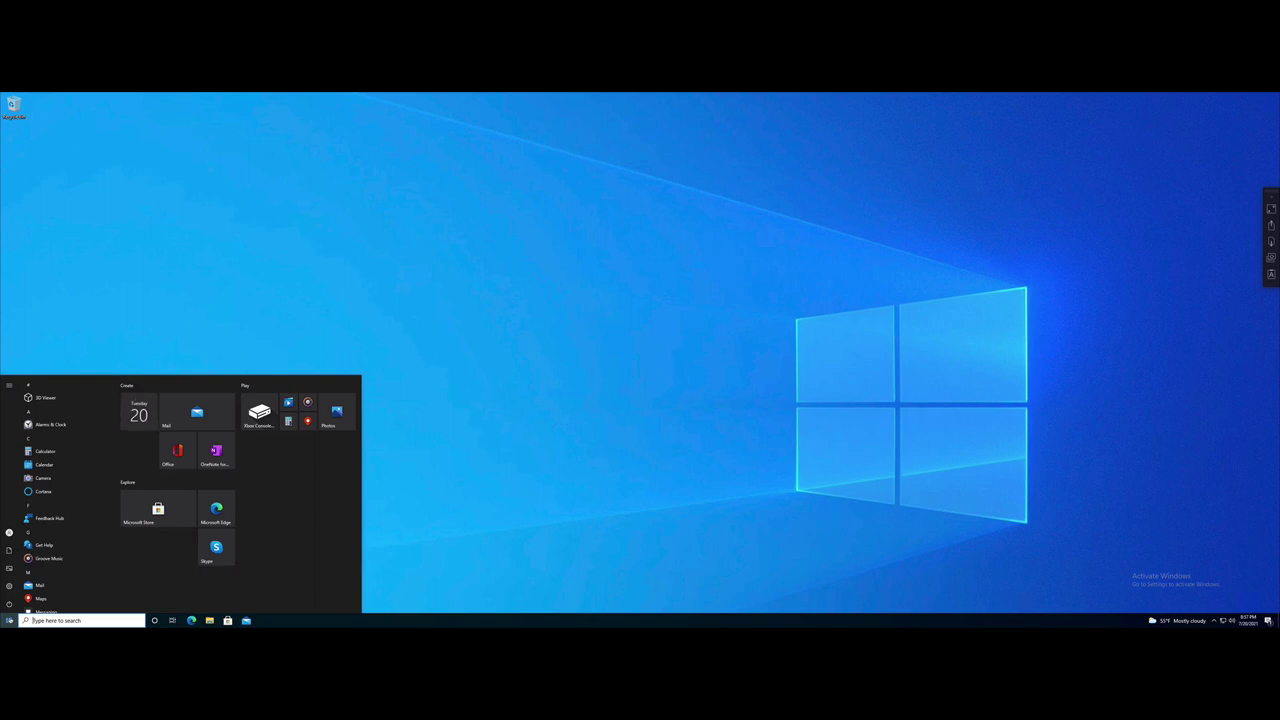
{"action": "left_click", "coordinate": [684, 326]}
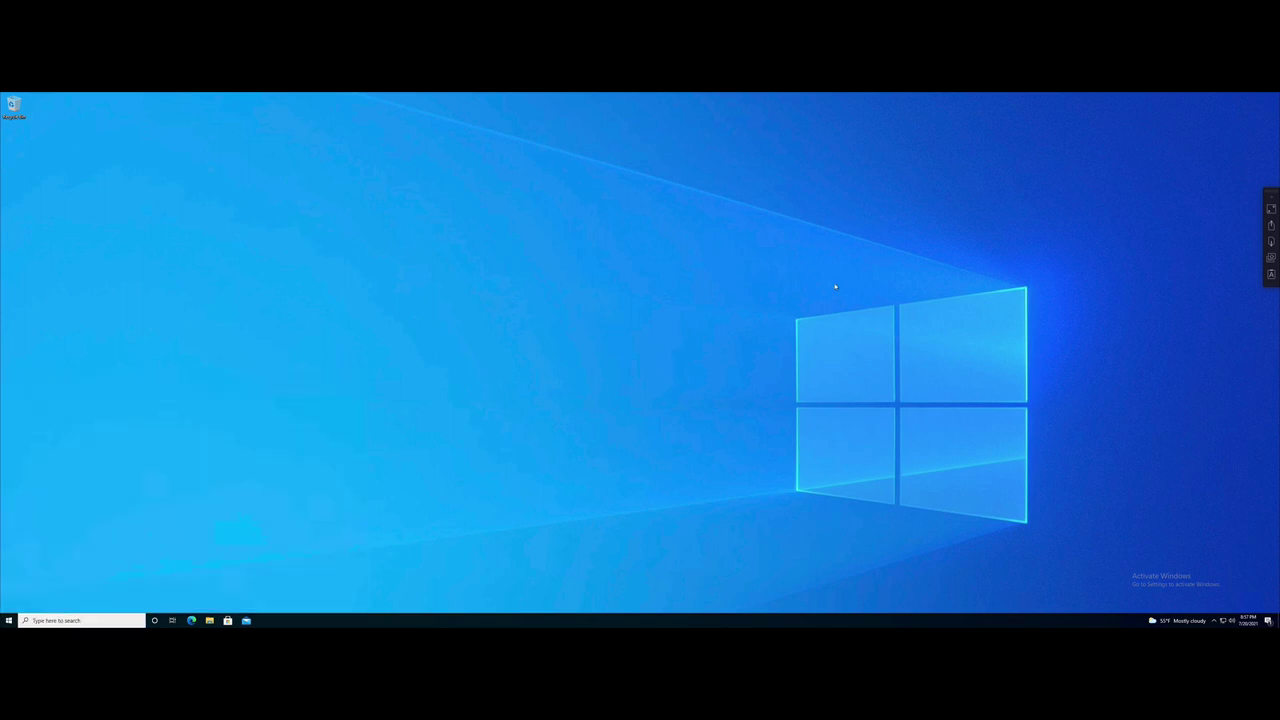
{"action": "left_click", "coordinate": [1270, 209]}
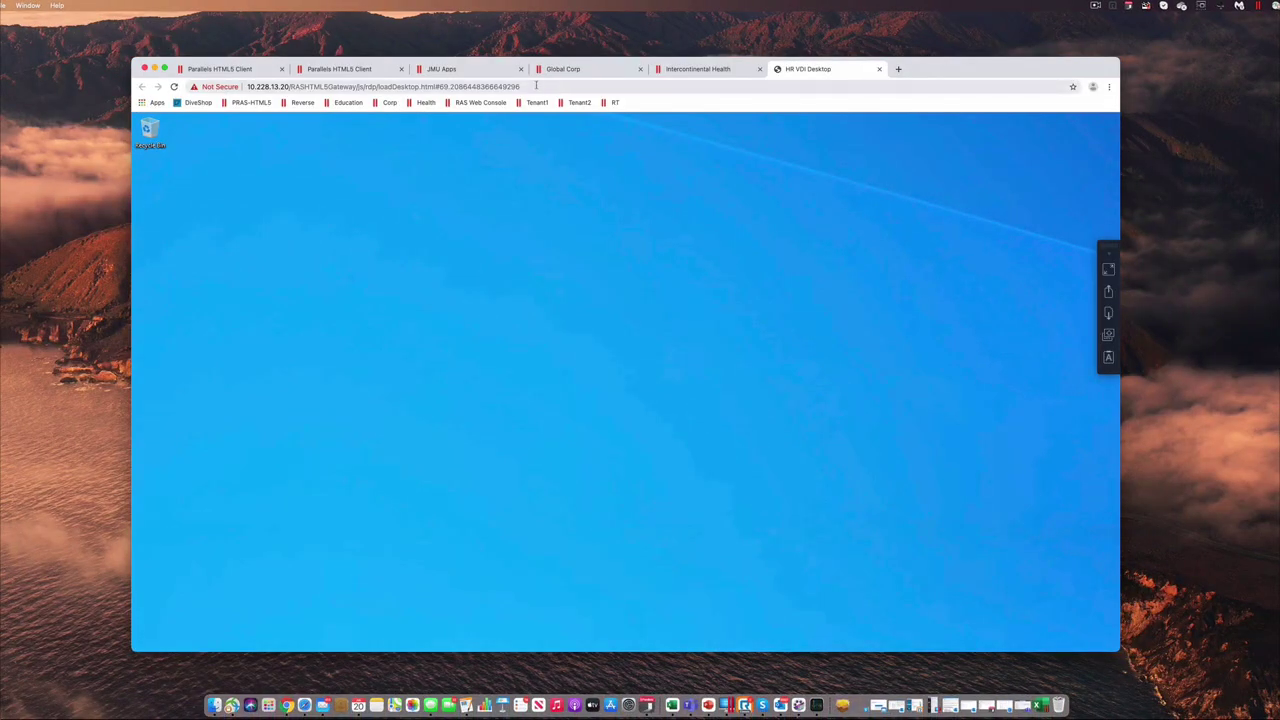
Step: Switch back to the browser tab with the white-themed PRASLAB app list
{"action": "left_click", "coordinate": [368, 70]}
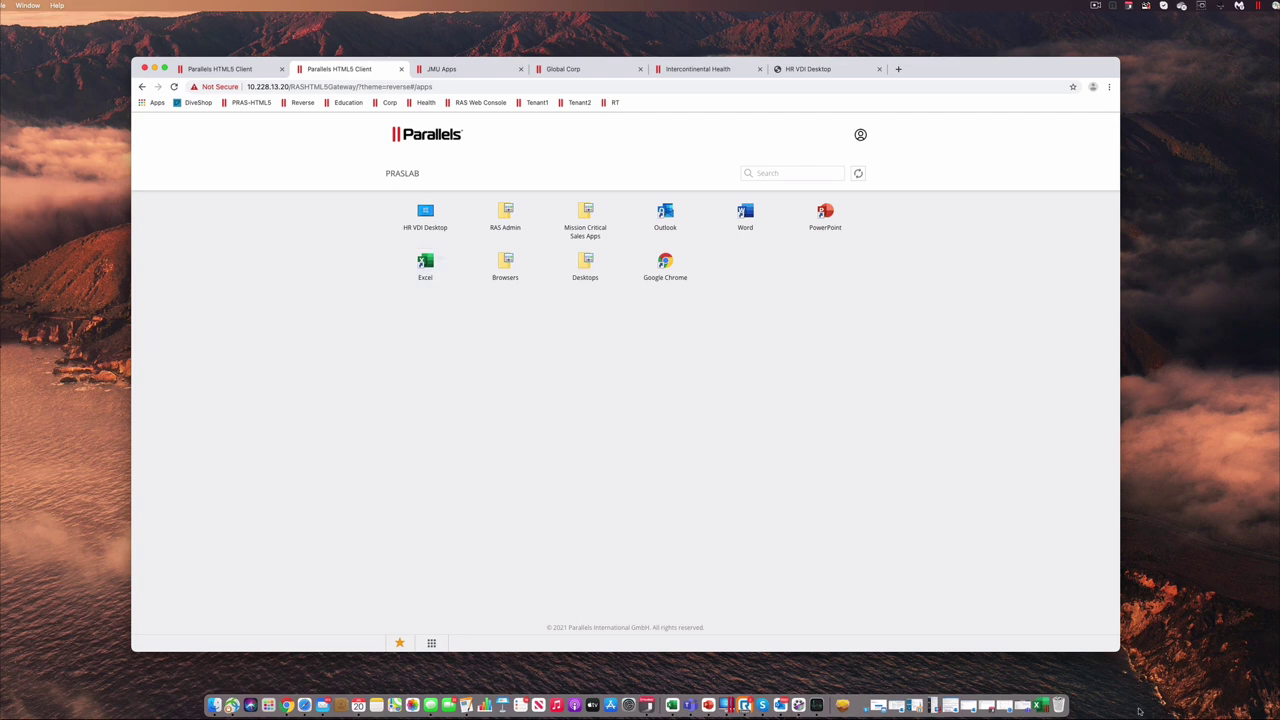
Step: Restore the Personal monthly budget1 workbook, minimize Chrome, and nudge the Excel window slightly left
{"action": "left_click", "coordinate": [1048, 708]}
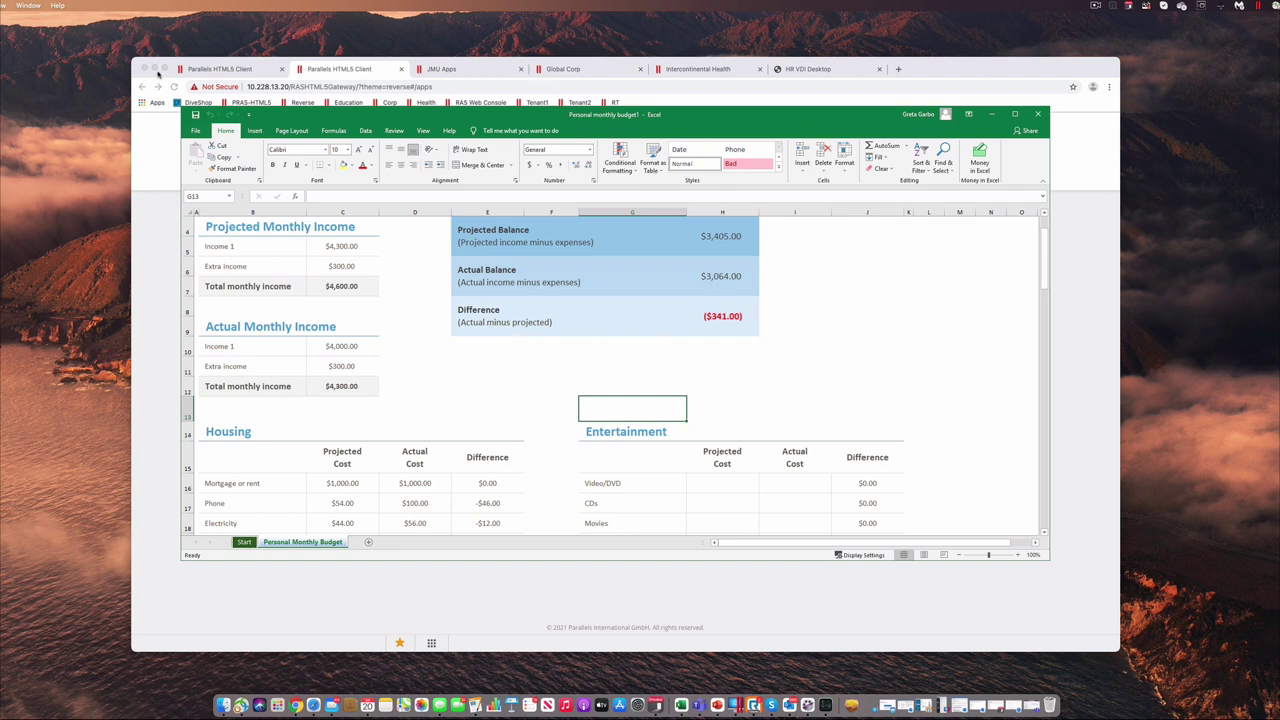
{"action": "left_click", "coordinate": [155, 70]}
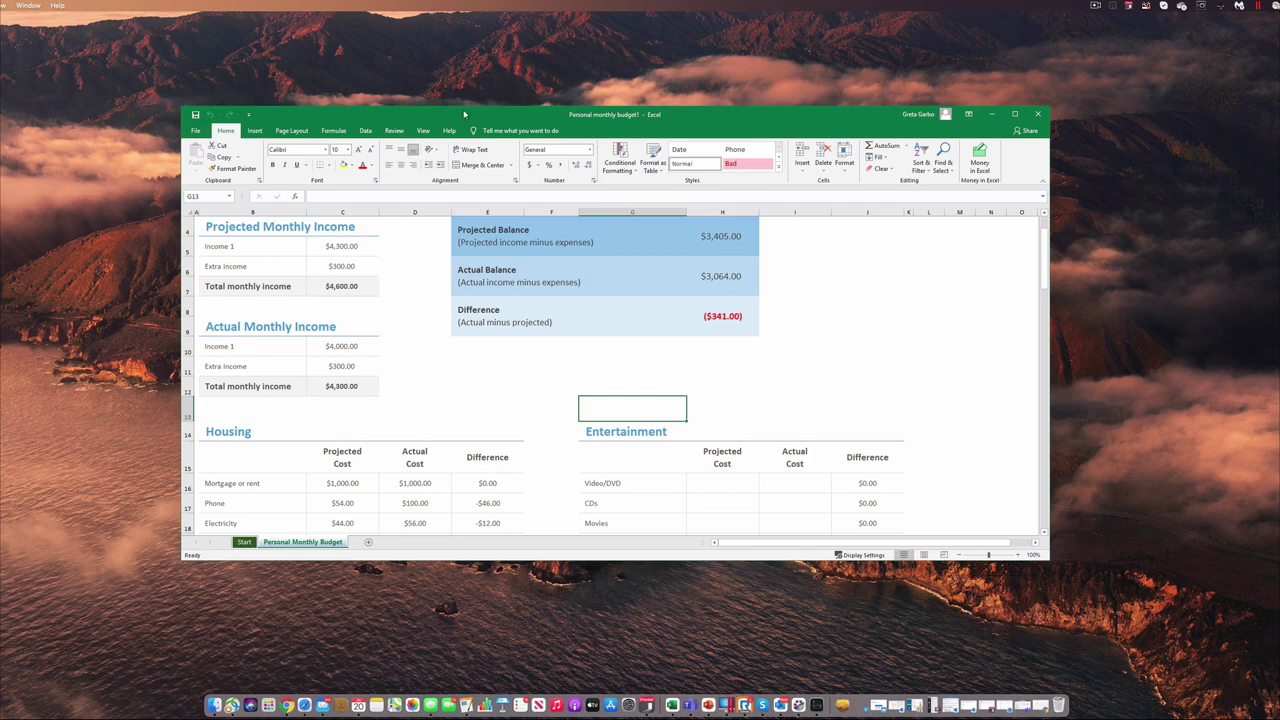
{"action": "left_click_drag", "start_coordinate": [782, 118], "coordinate": [749, 133]}
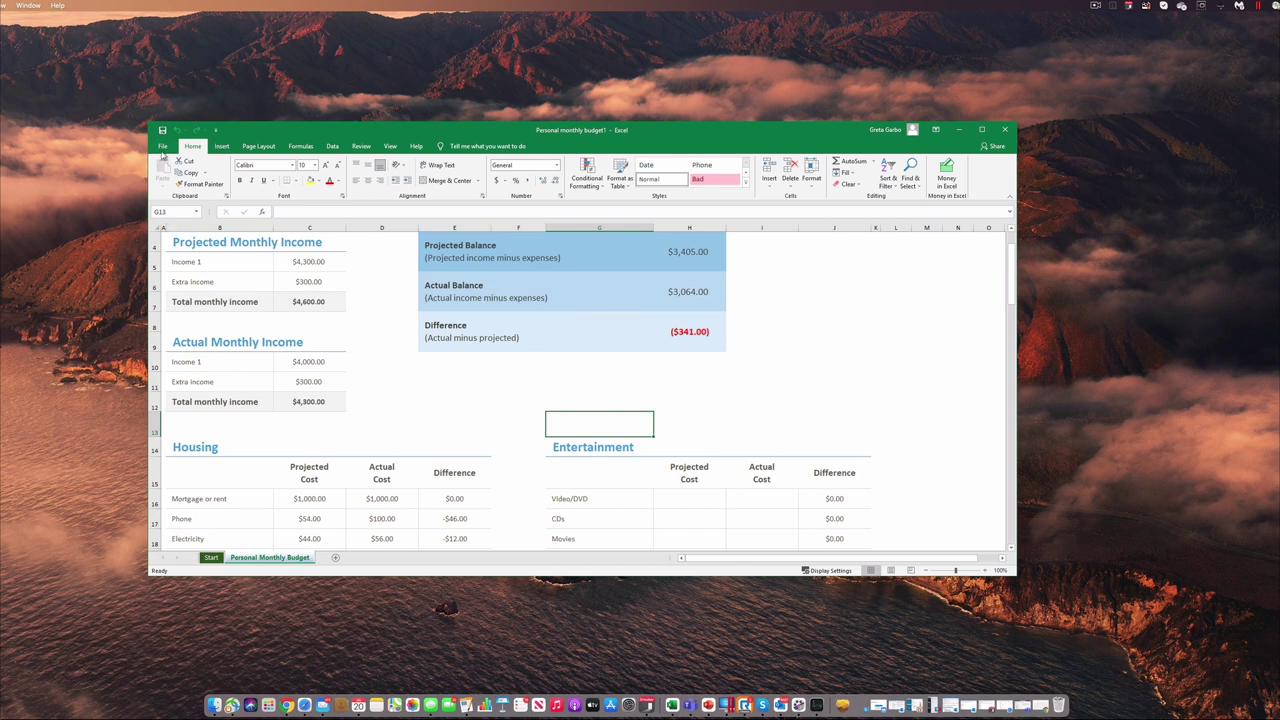
Step: Choose the redirected EPSON WF-2760 printer in the workbook's print settings, then return to the budget sheet
{"action": "left_click", "coordinate": [163, 148]}
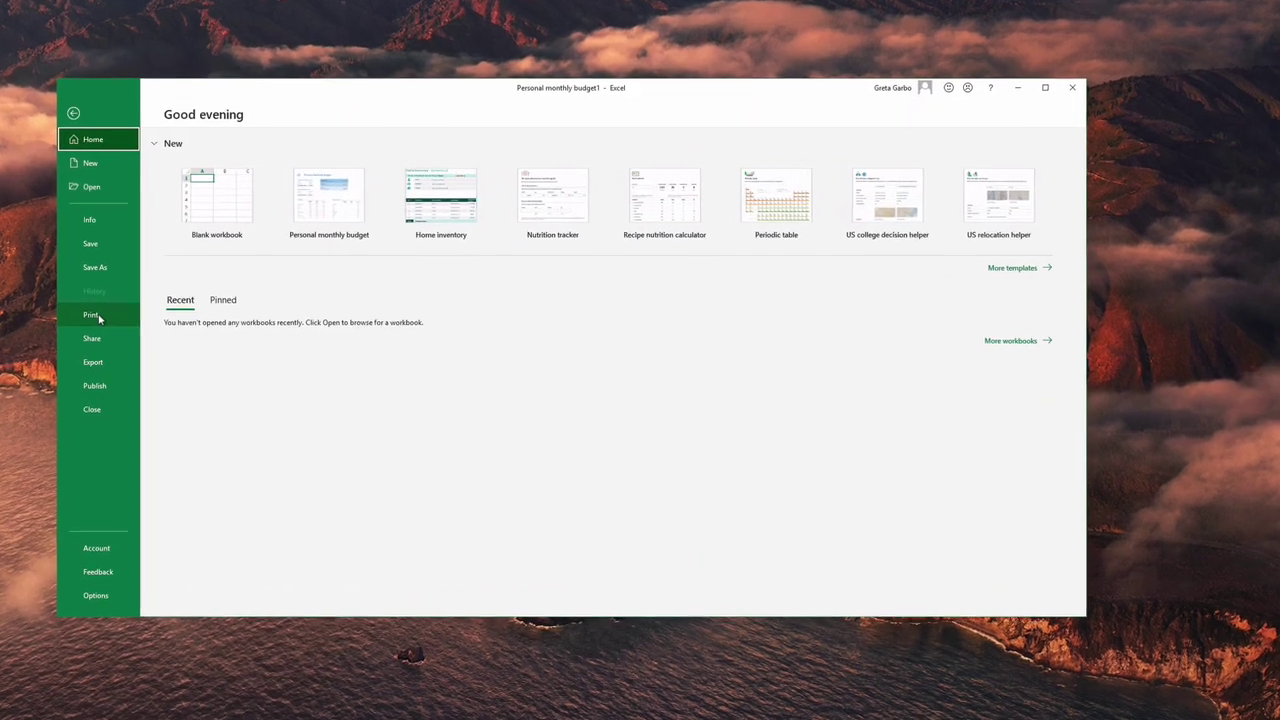
{"action": "left_click", "coordinate": [170, 321]}
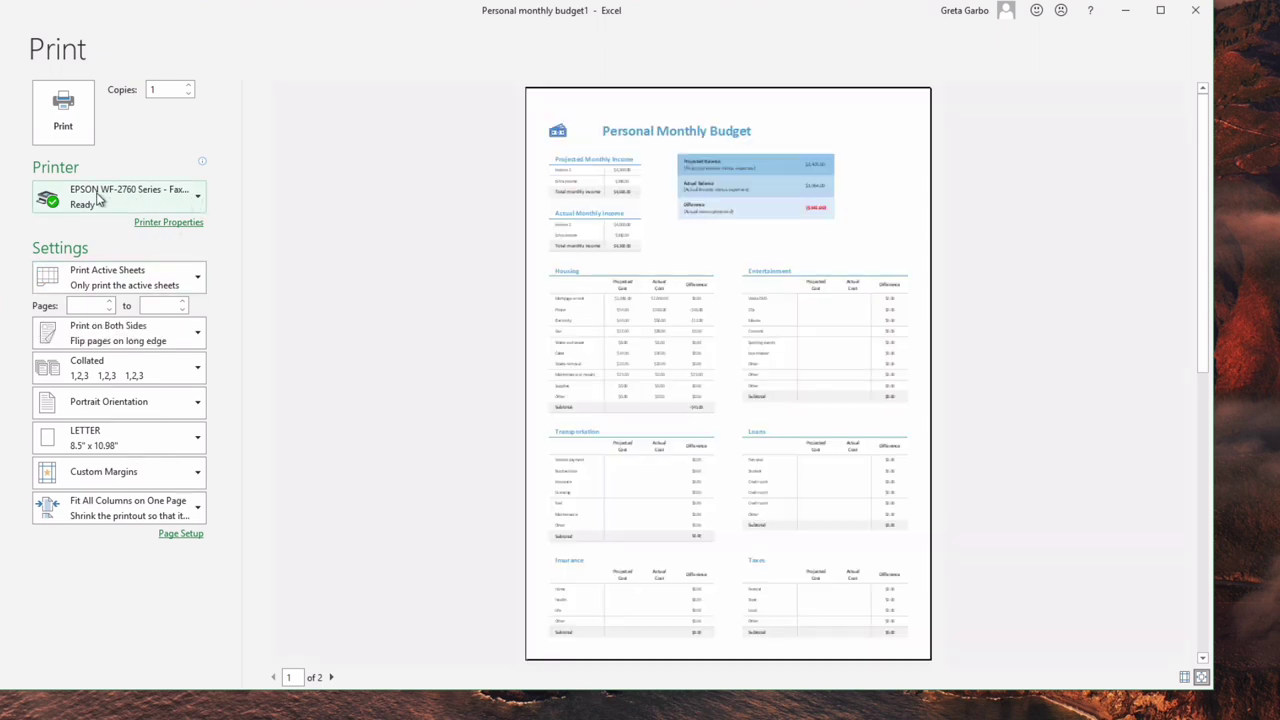
{"action": "left_click", "coordinate": [198, 203]}
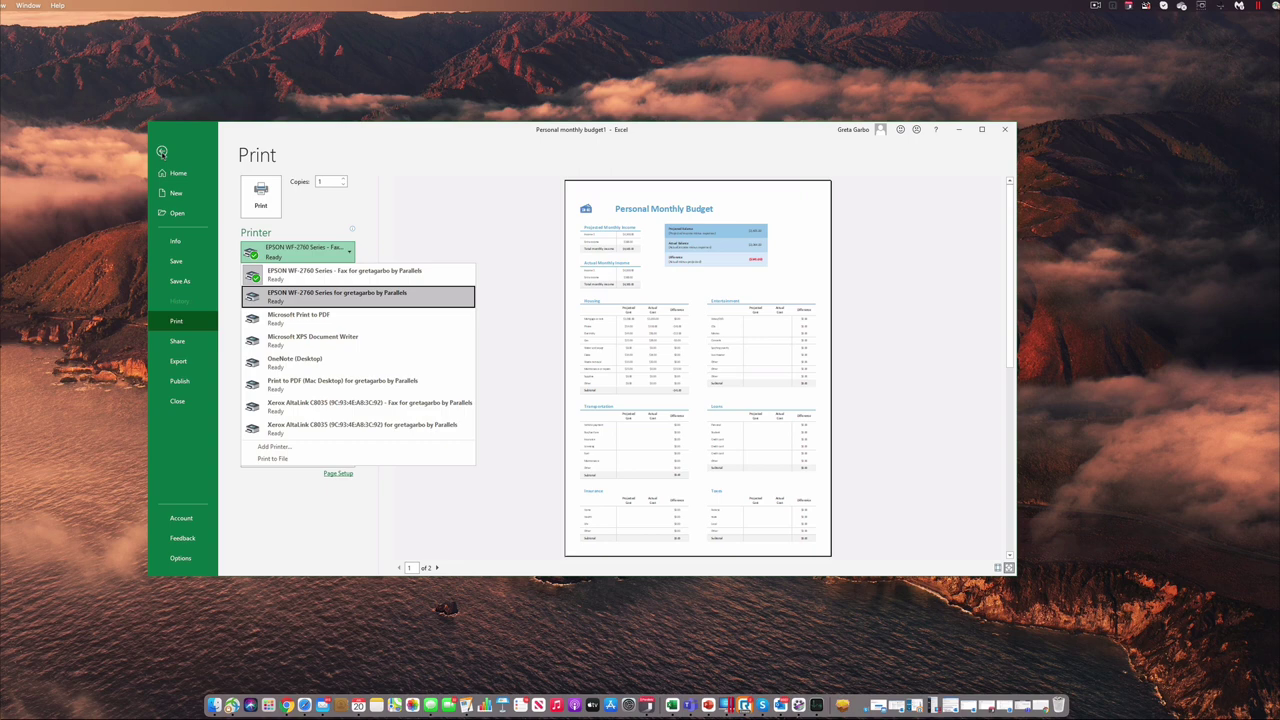
{"action": "left_click", "coordinate": [161, 152]}
{"action": "left_click", "coordinate": [161, 152]}
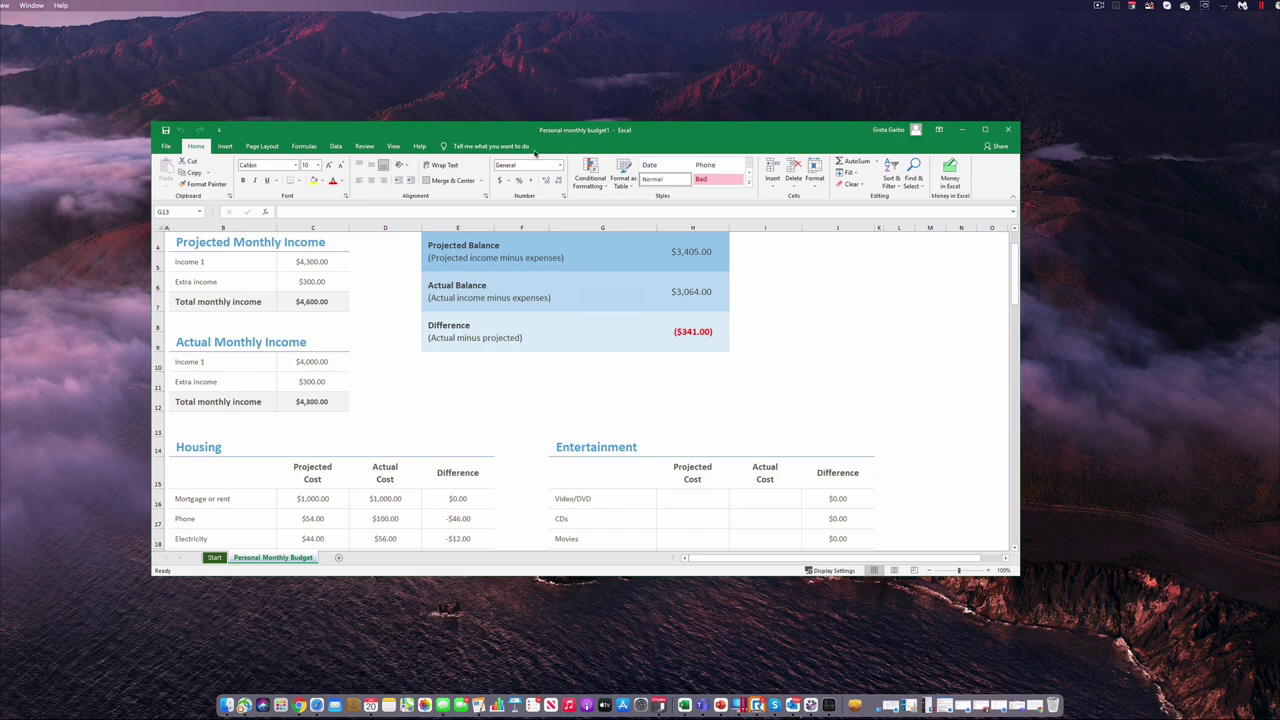
Step: Minimize the Excel budget window, restore it once, then minimize it again
{"action": "left_click", "coordinate": [961, 130]}
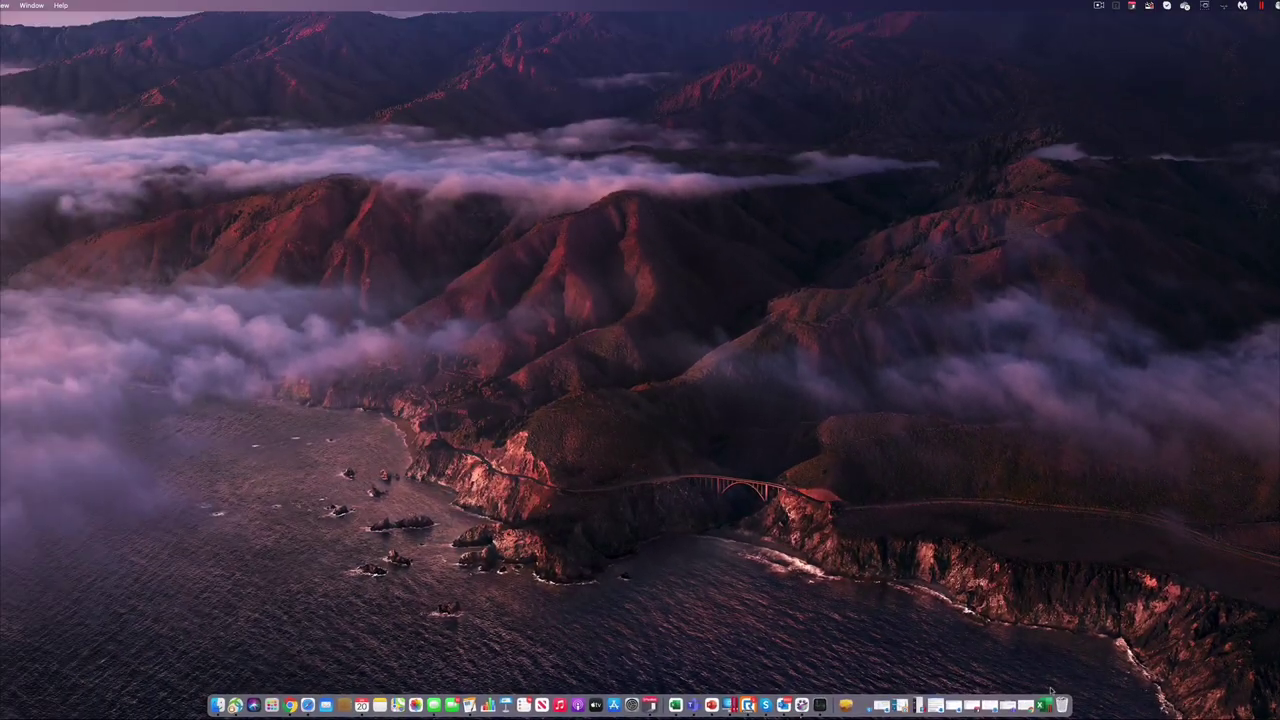
{"action": "left_click", "coordinate": [1043, 705]}
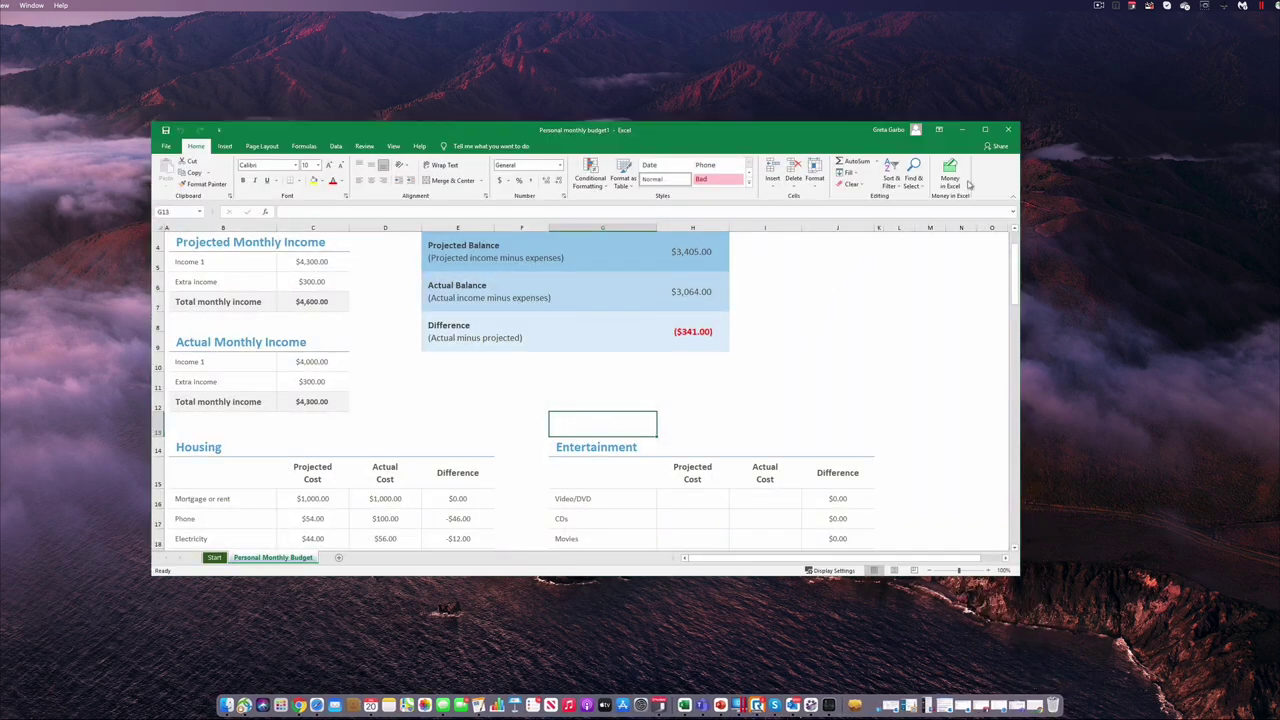
{"action": "left_click", "coordinate": [962, 130]}
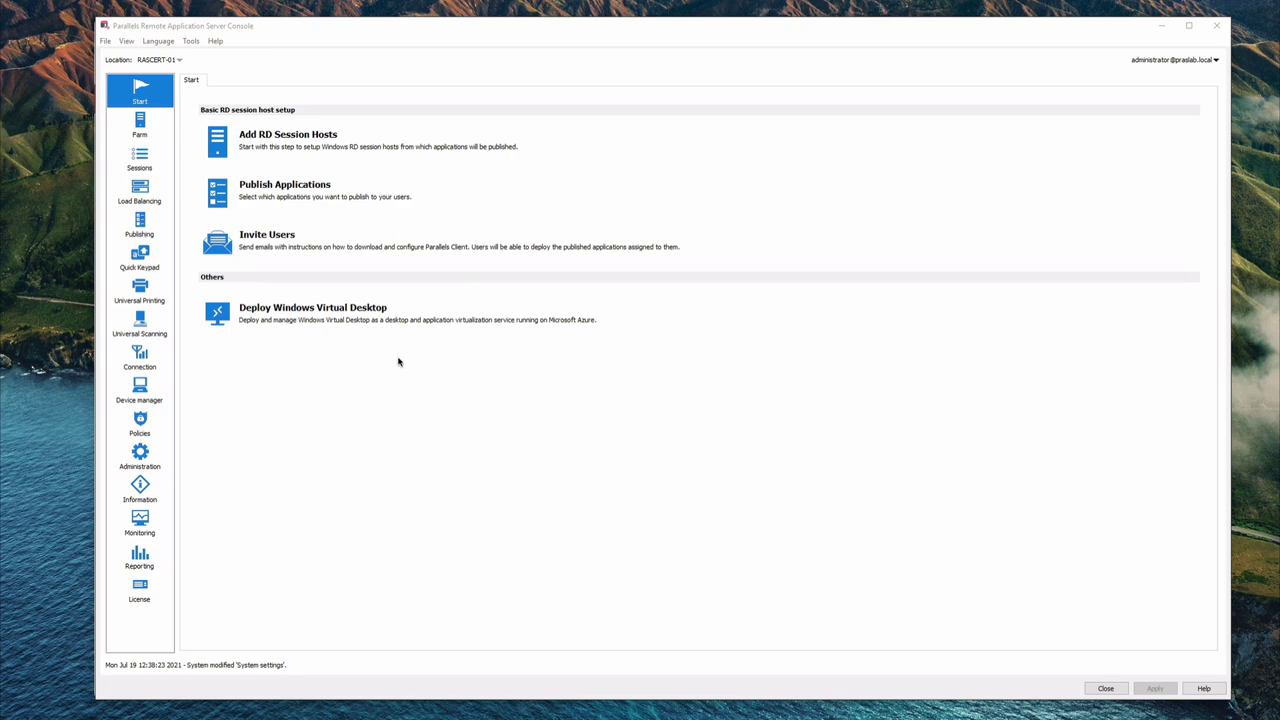
Step: Open Farm and select Publishing Agents to list the primary agent on RASCERT-01
{"action": "left_click", "coordinate": [142, 140]}
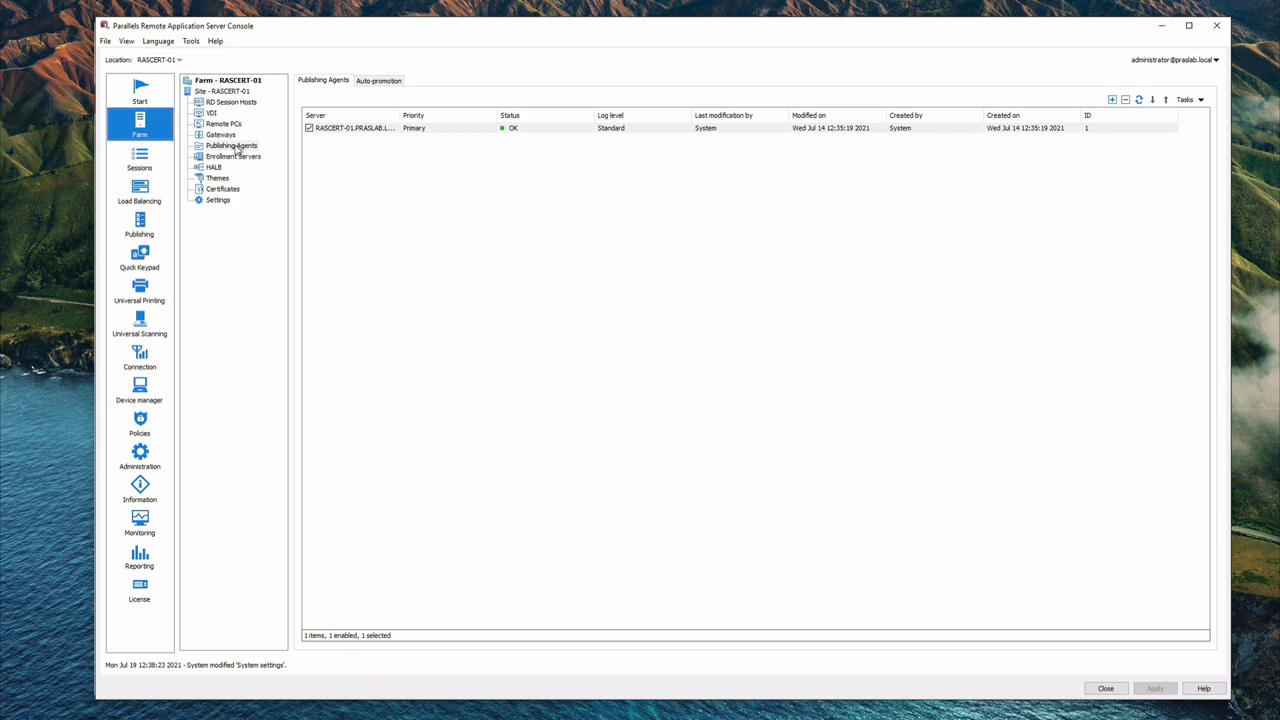
{"action": "left_click", "coordinate": [237, 147]}
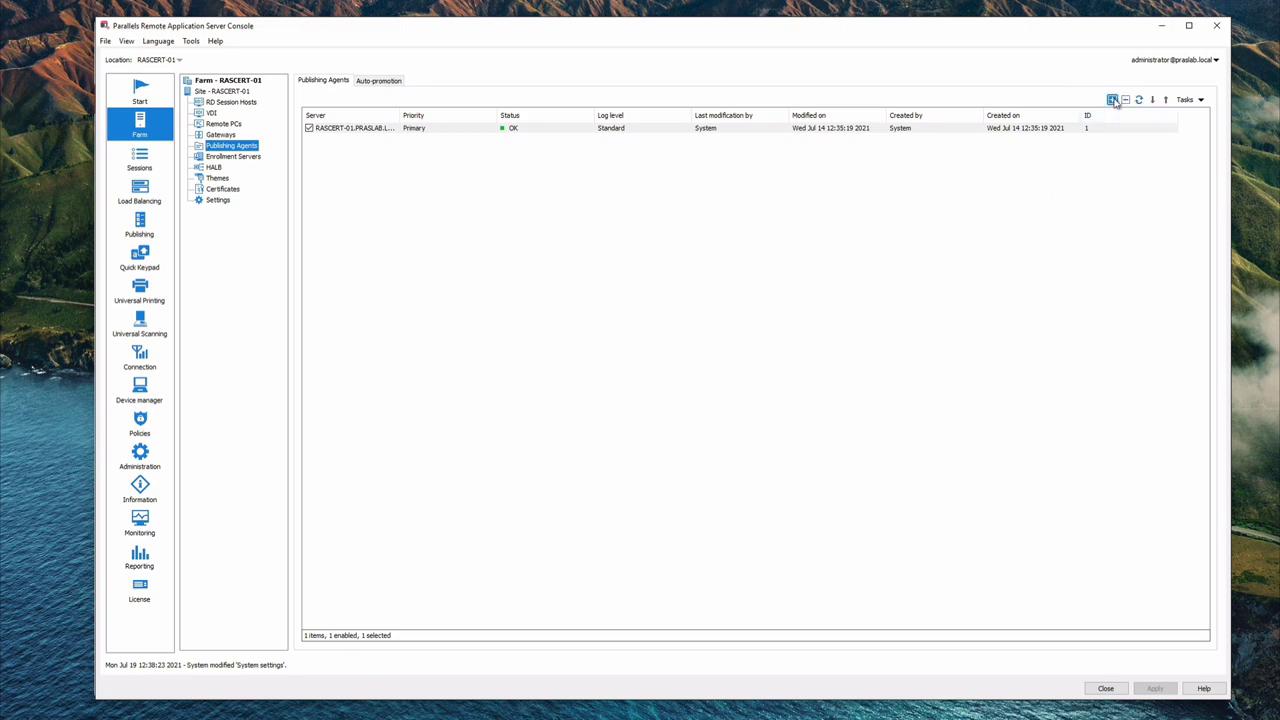
{"action": "left_click", "coordinate": [1112, 100]}
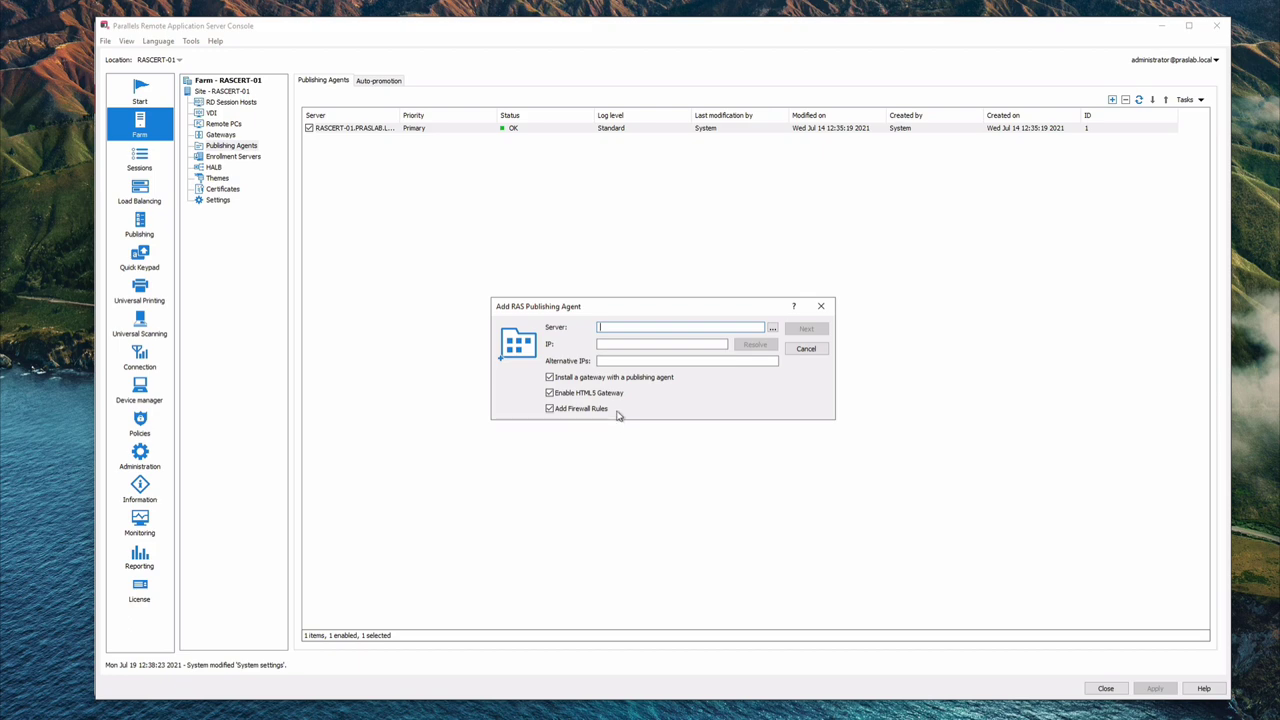
{"action": "left_click", "coordinate": [806, 349]}
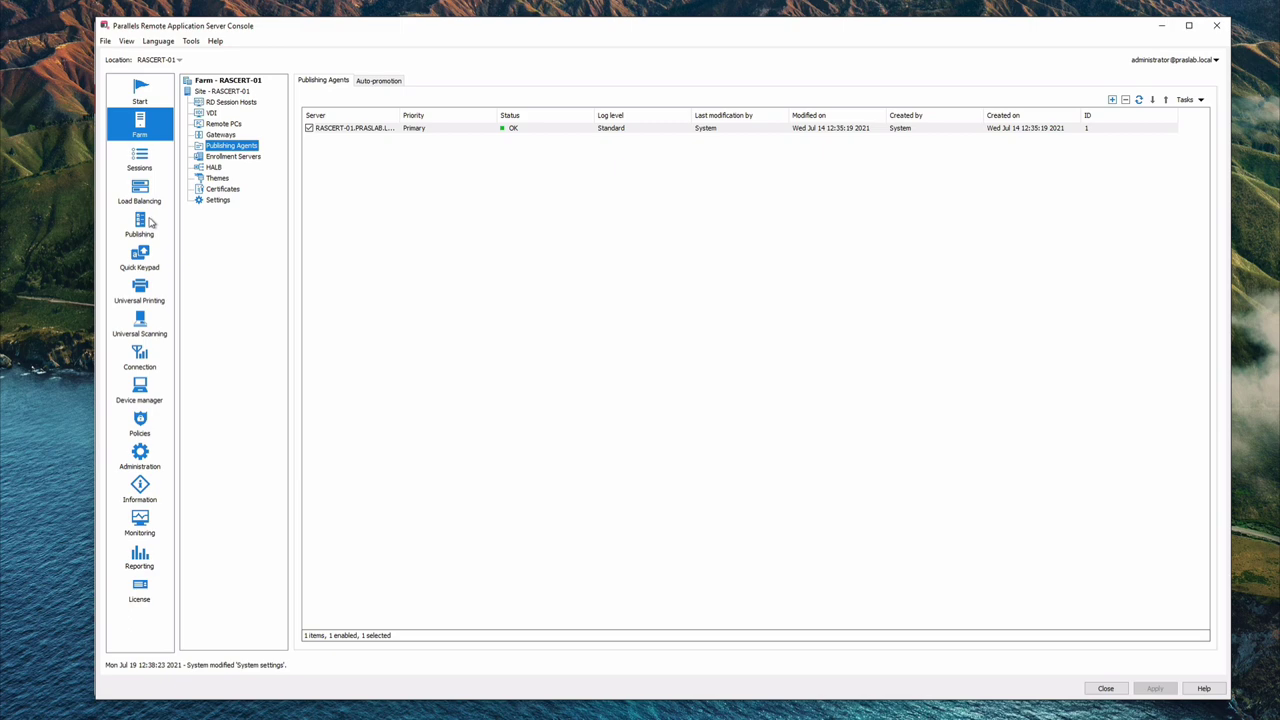
Step: Open Publishing, start the Add wizard, then cancel it and confirm so nothing is published
{"action": "left_click", "coordinate": [141, 224]}
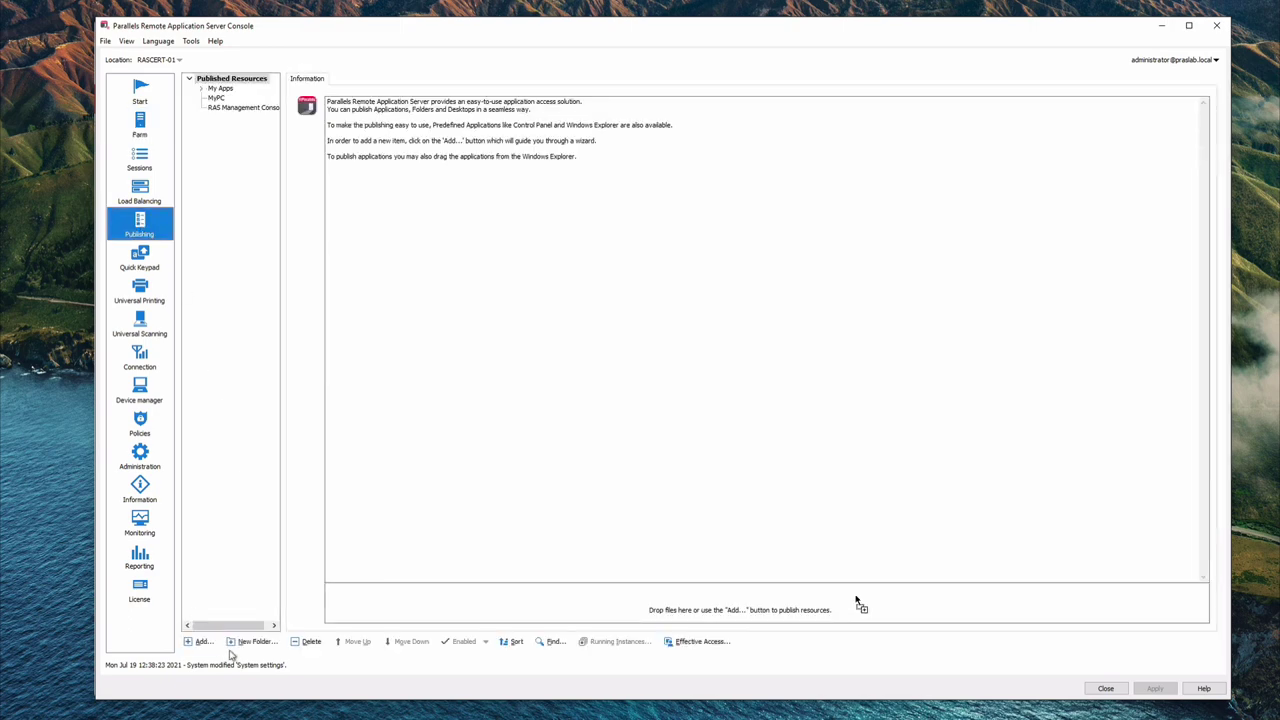
{"action": "left_click", "coordinate": [198, 642]}
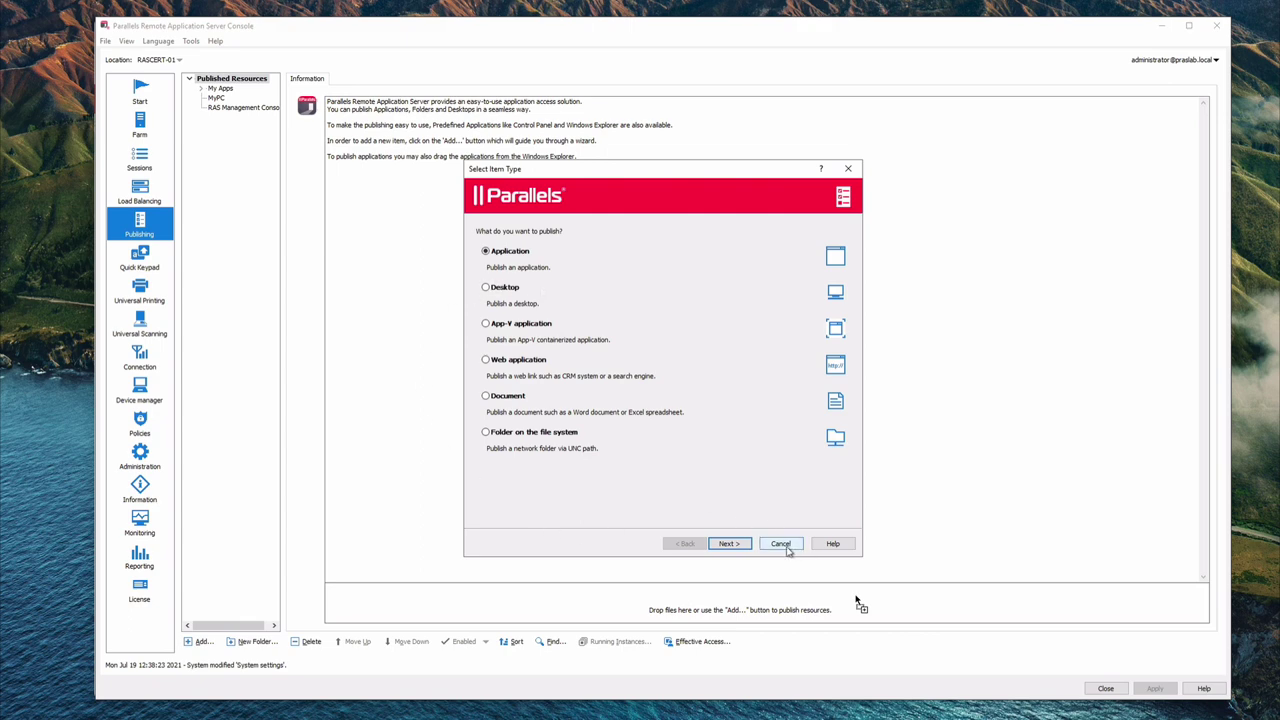
{"action": "left_click", "coordinate": [782, 545]}
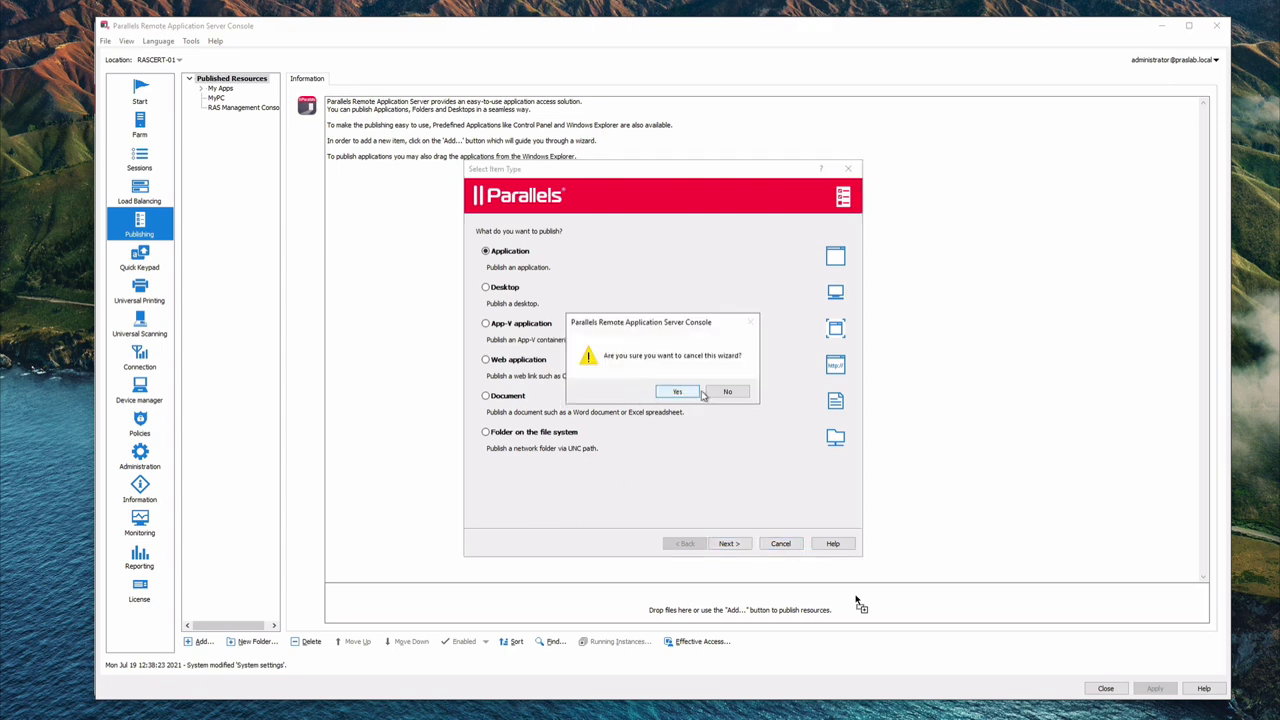
{"action": "left_click", "coordinate": [678, 392]}
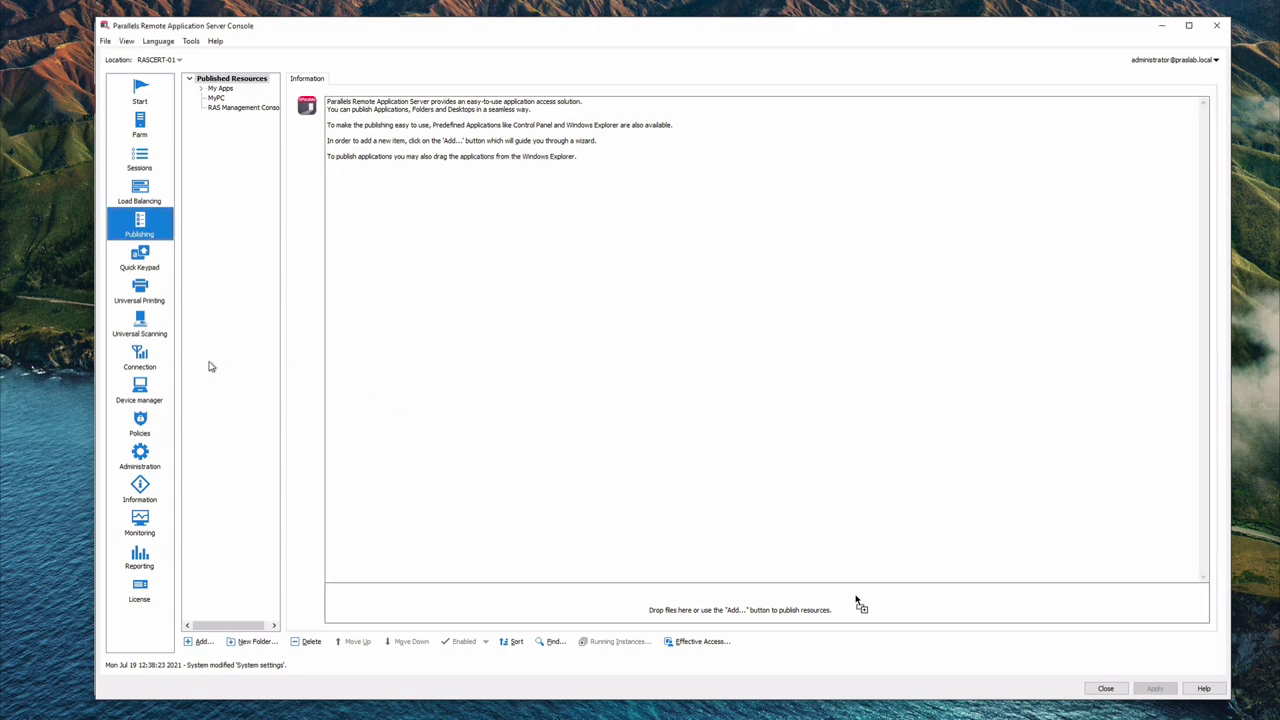
Step: Open Connection's Multi-factor authentication tab and review the Provider list, leaving it on None
{"action": "left_click", "coordinate": [140, 357]}
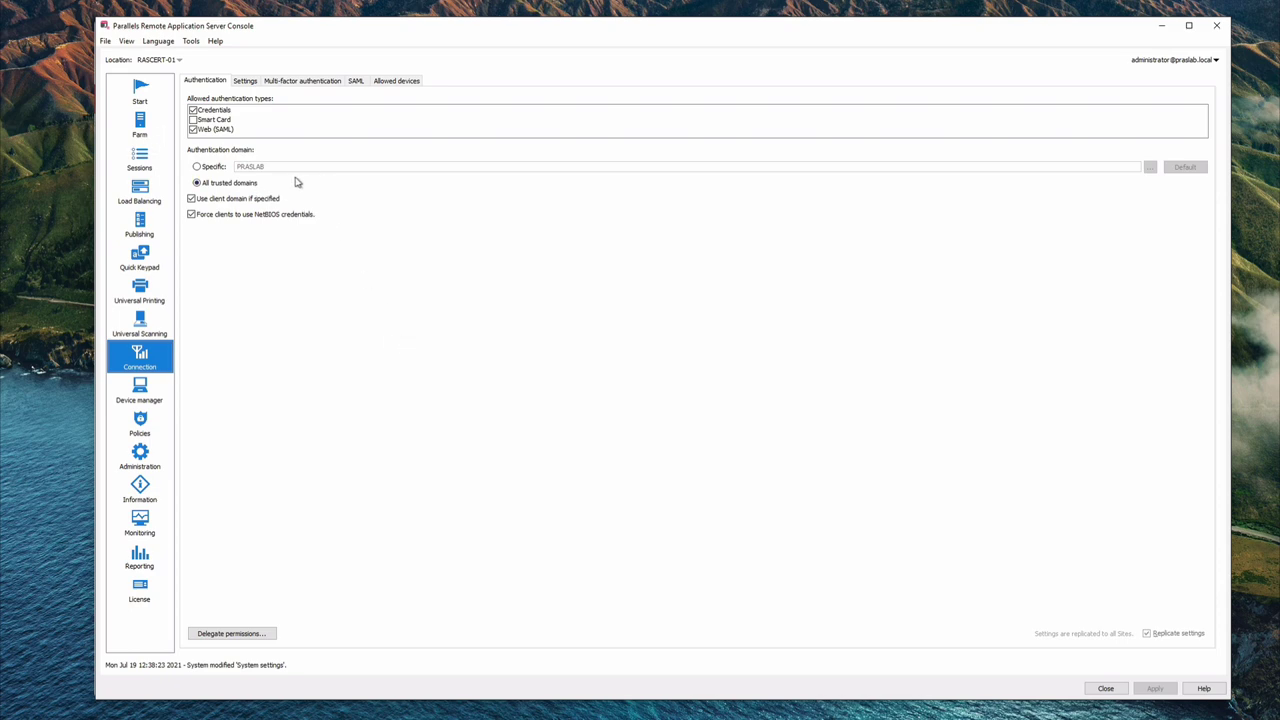
{"action": "left_click", "coordinate": [307, 84]}
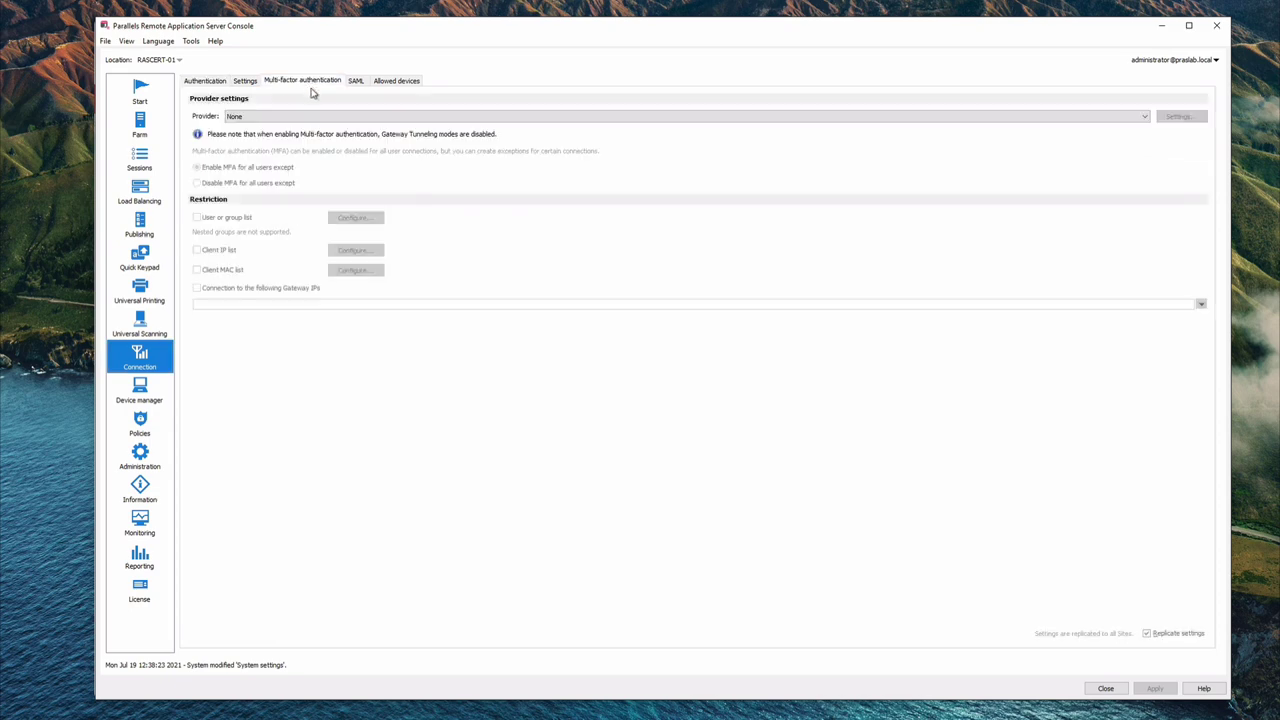
{"action": "left_click", "coordinate": [335, 120]}
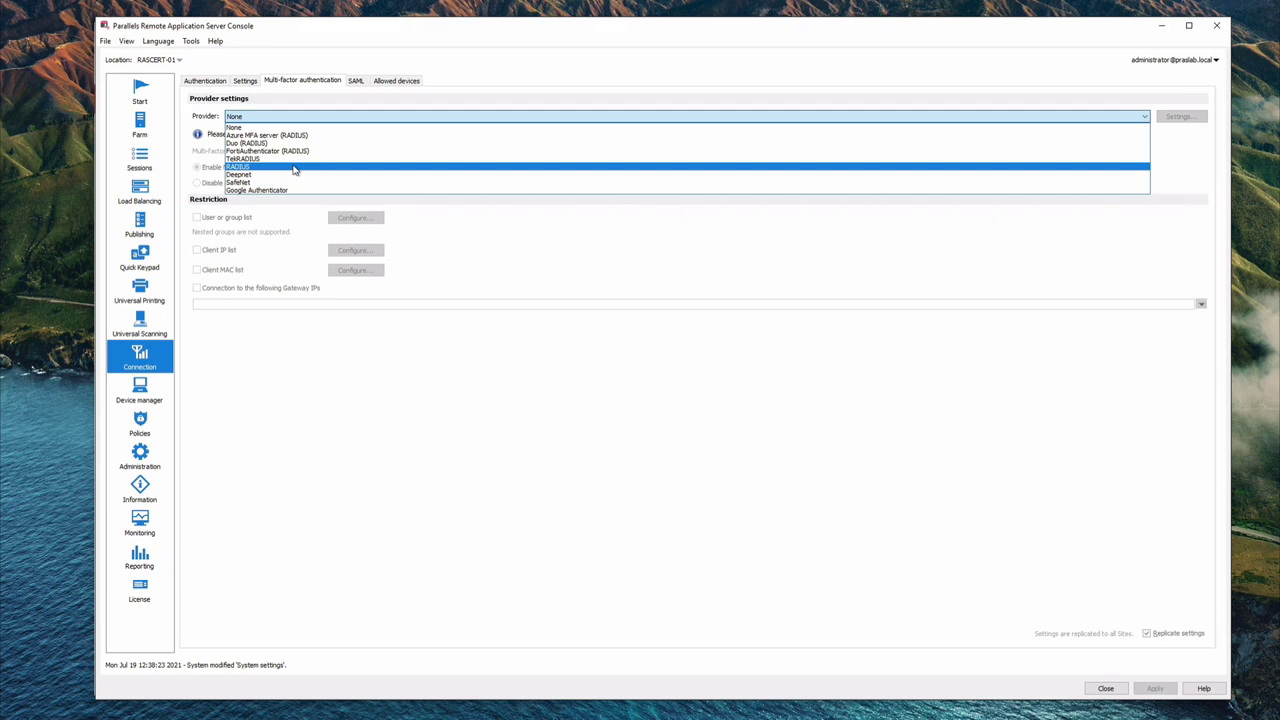
{"action": "left_click", "coordinate": [294, 110]}
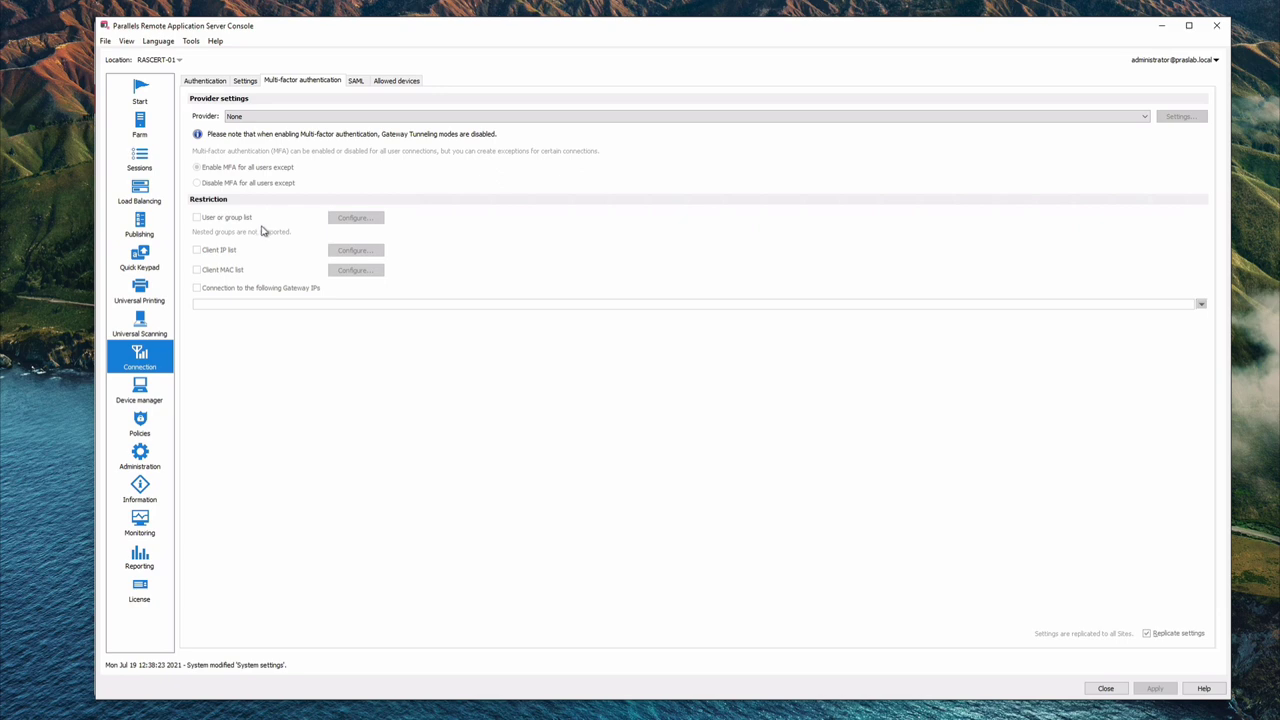
Step: Open the Policy's properties, set Local devices and resources > File transfer to Disabled, then cancel without saving
{"action": "left_click", "coordinate": [139, 428]}
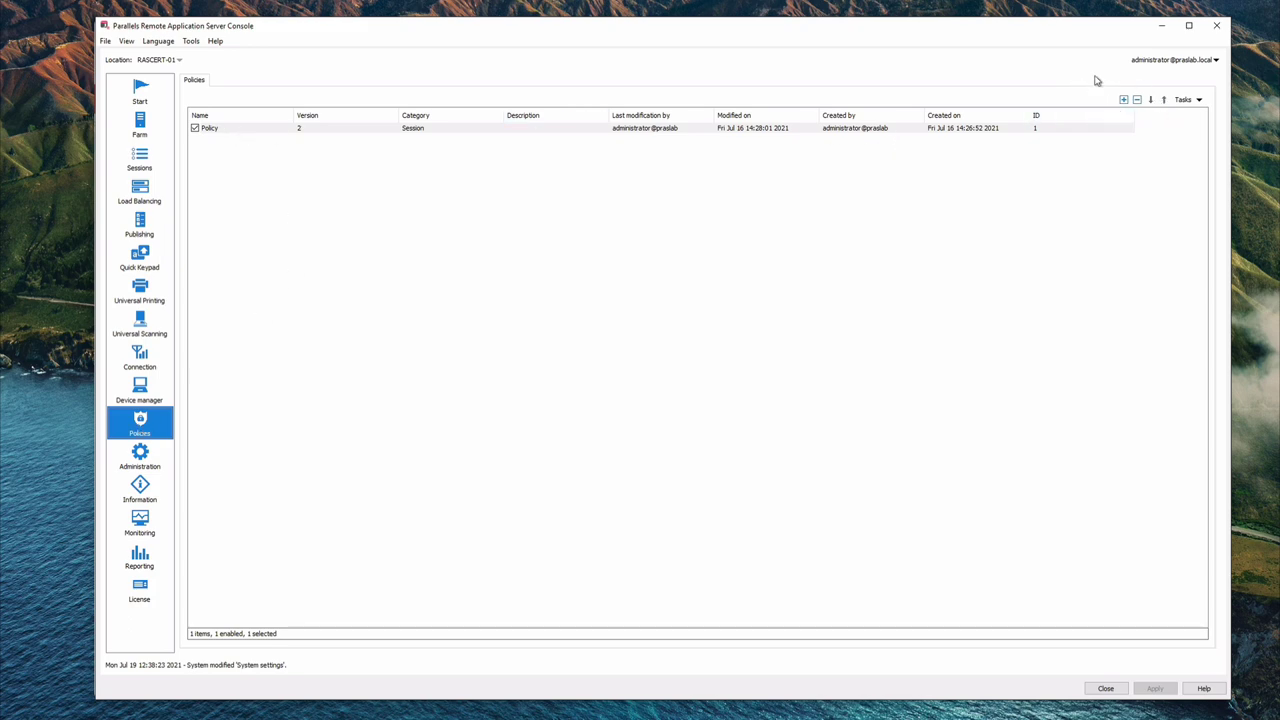
{"action": "double_click", "coordinate": [357, 134]}
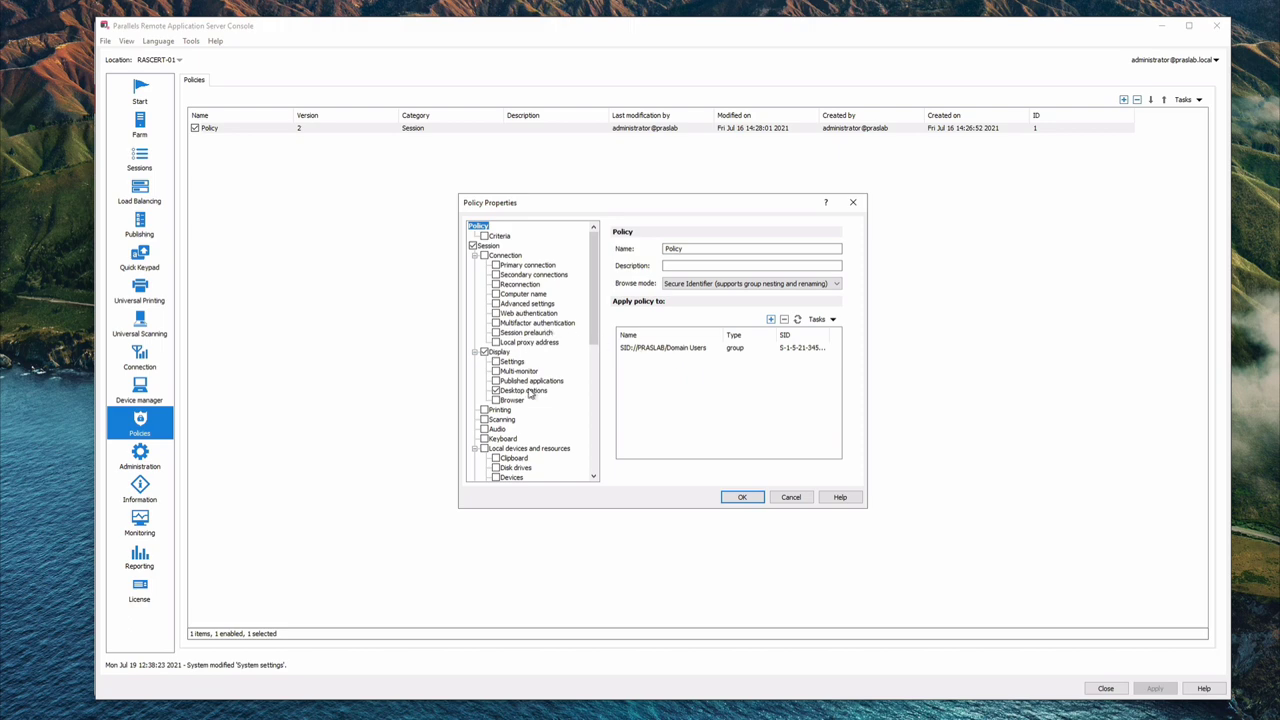
{"action": "left_click_drag", "start_coordinate": [594, 339], "coordinate": [594, 367]}
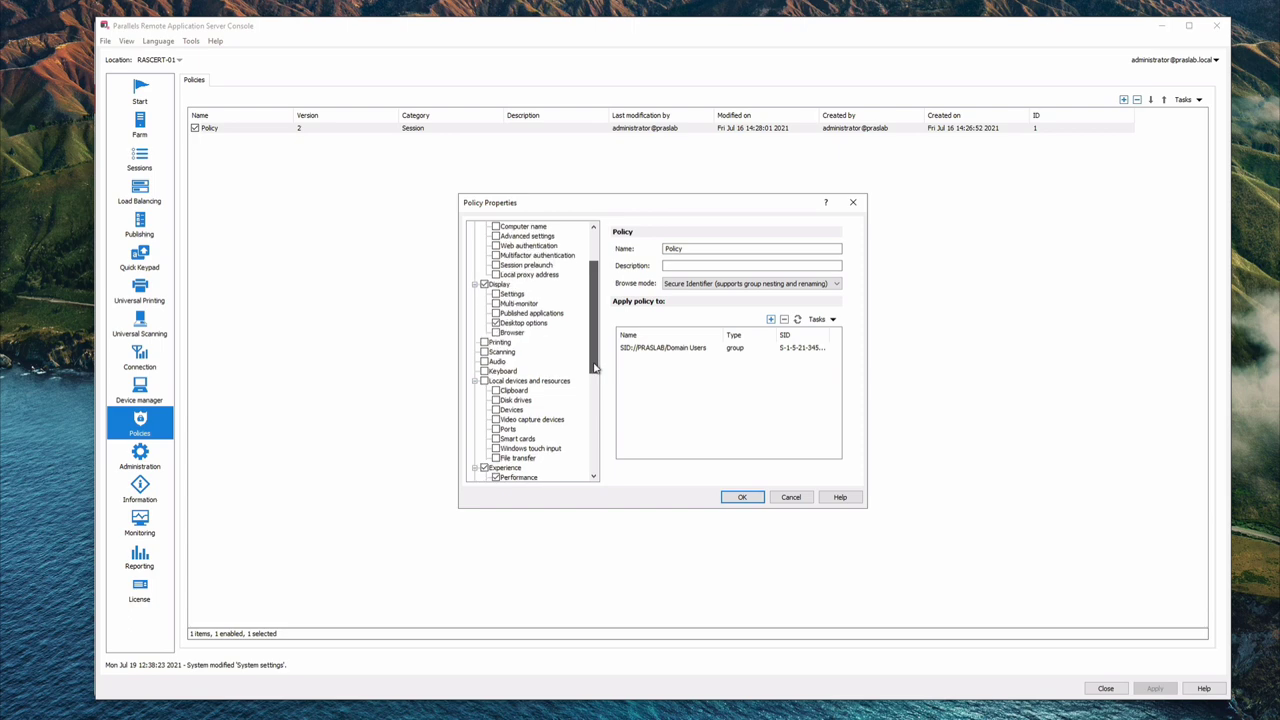
{"action": "left_click", "coordinate": [532, 384]}
{"action": "left_click", "coordinate": [519, 458]}
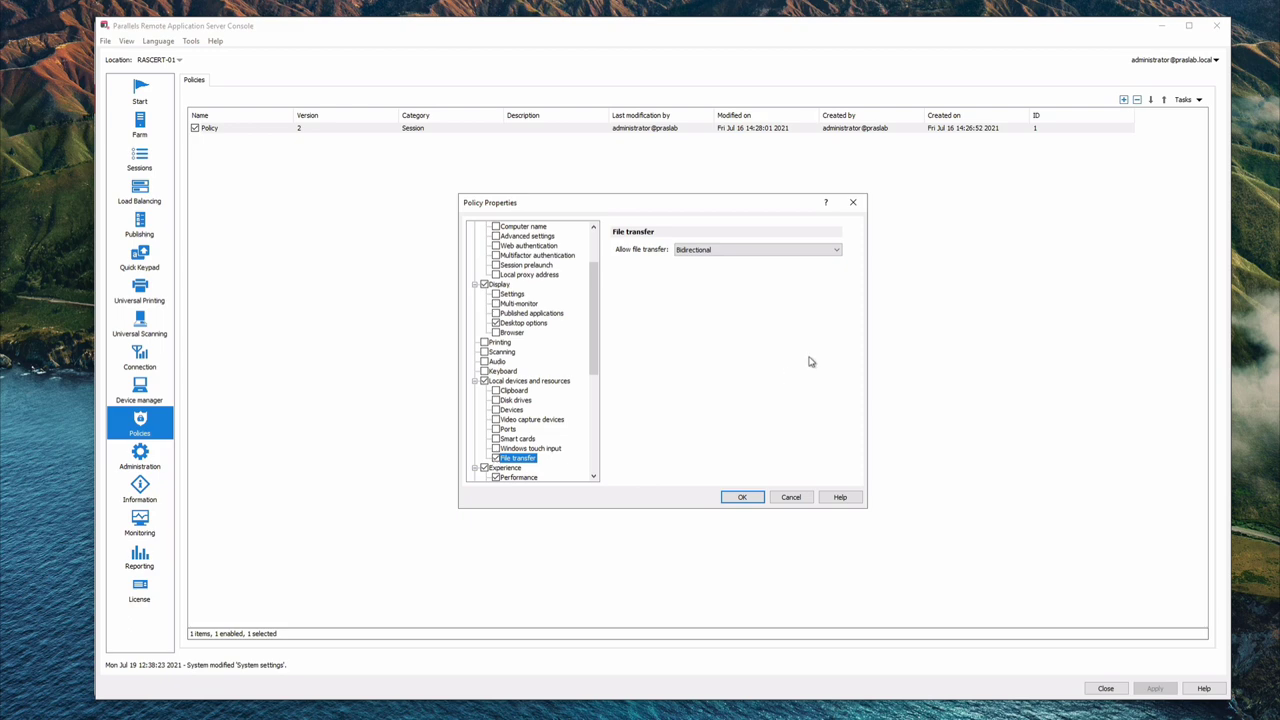
{"action": "left_click", "coordinate": [834, 252]}
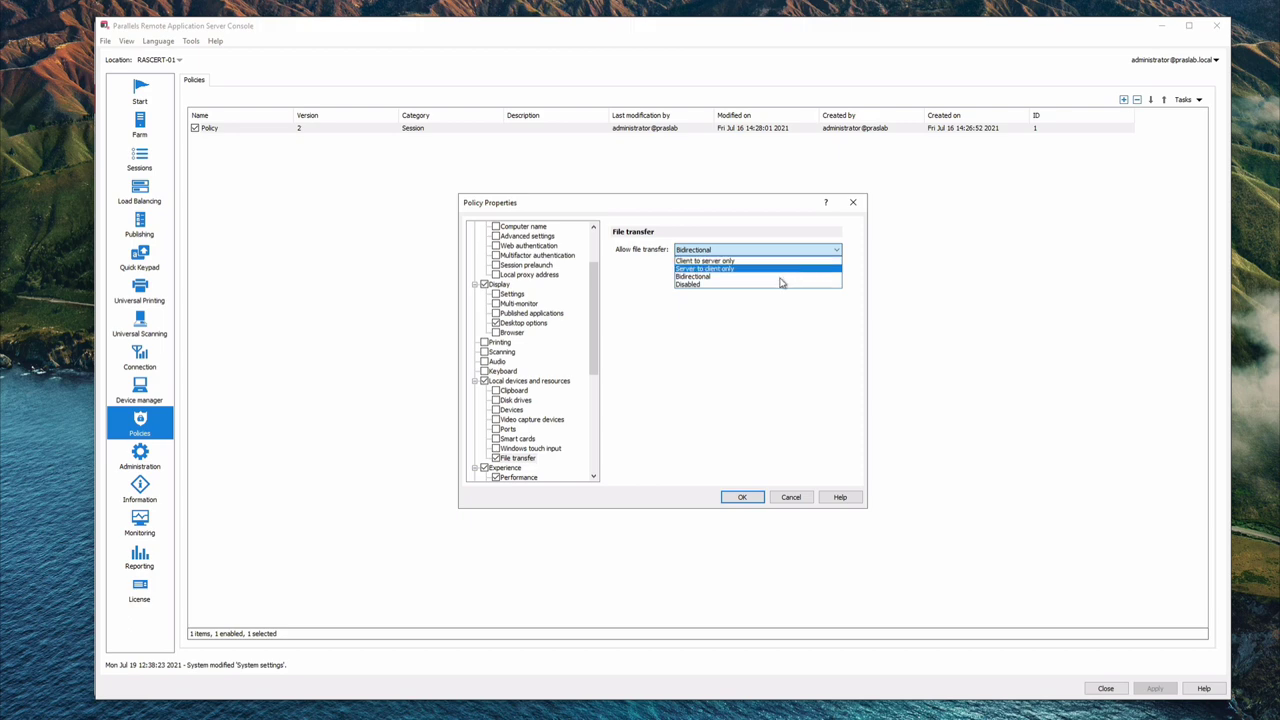
{"action": "left_click", "coordinate": [773, 285]}
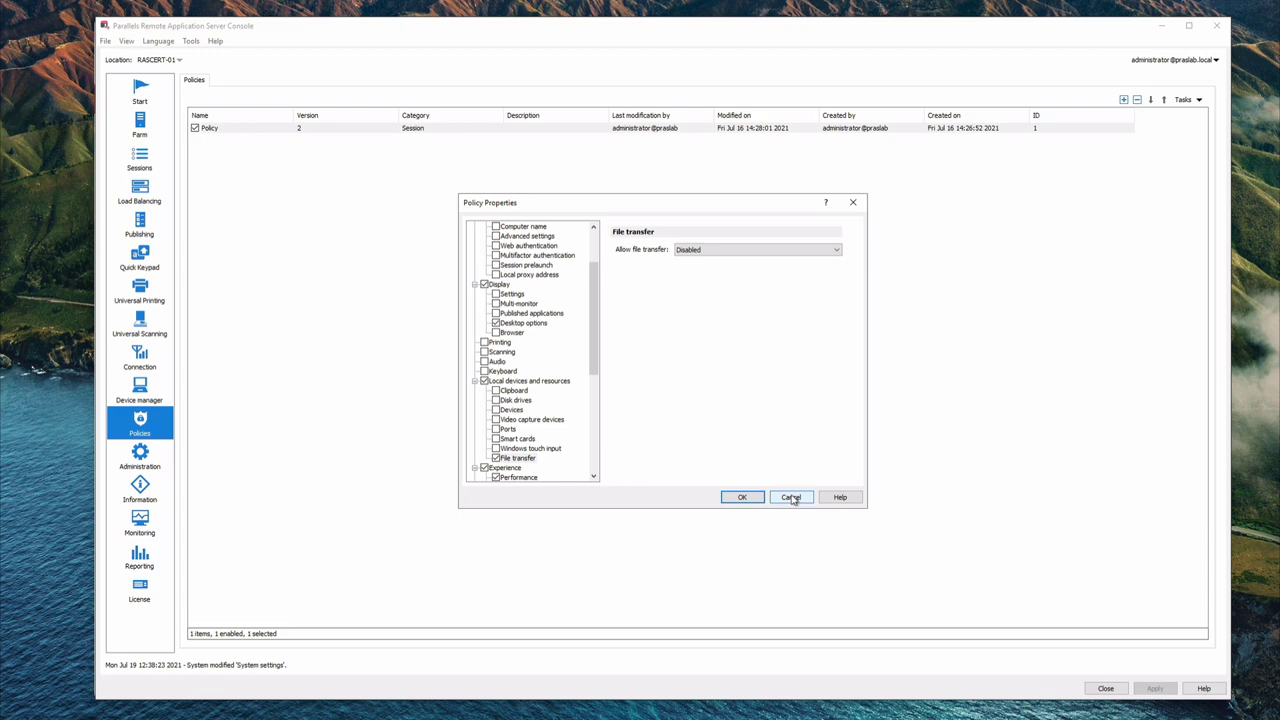
{"action": "left_click", "coordinate": [791, 497]}
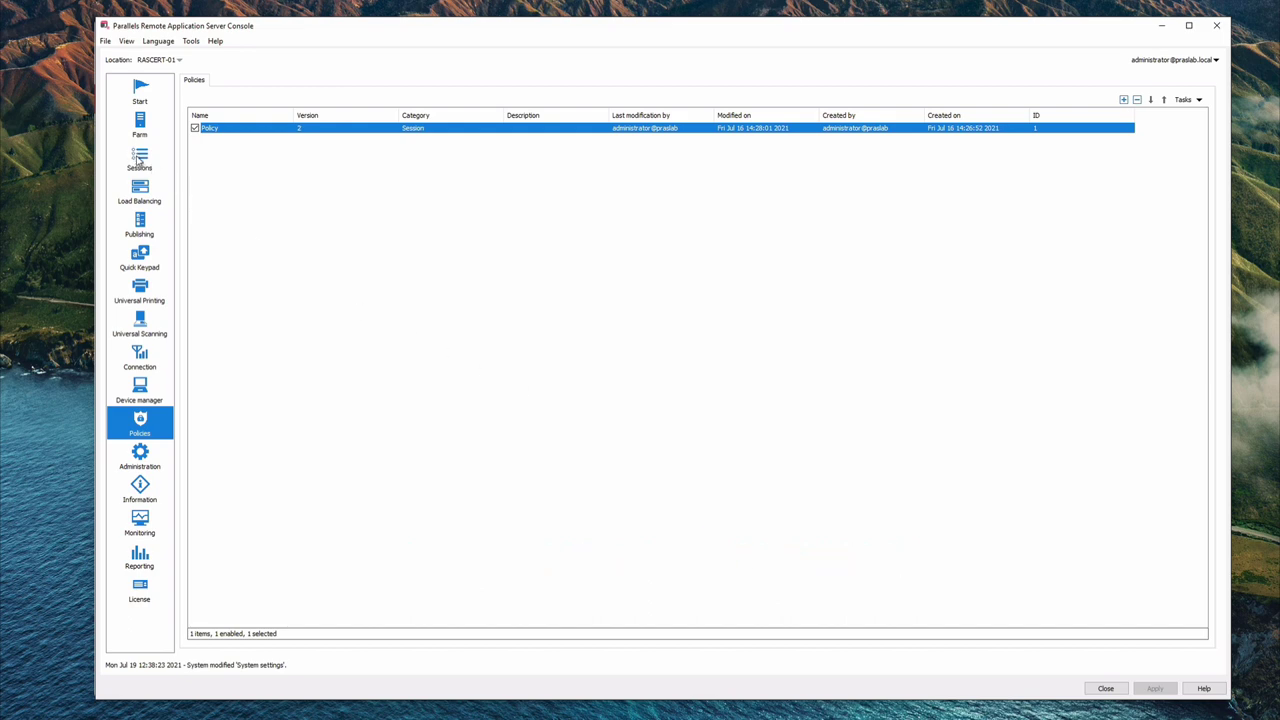
Step: Show the Sessions section and scroll the Users table horizontally to review all its columns
{"action": "left_click", "coordinate": [138, 158]}
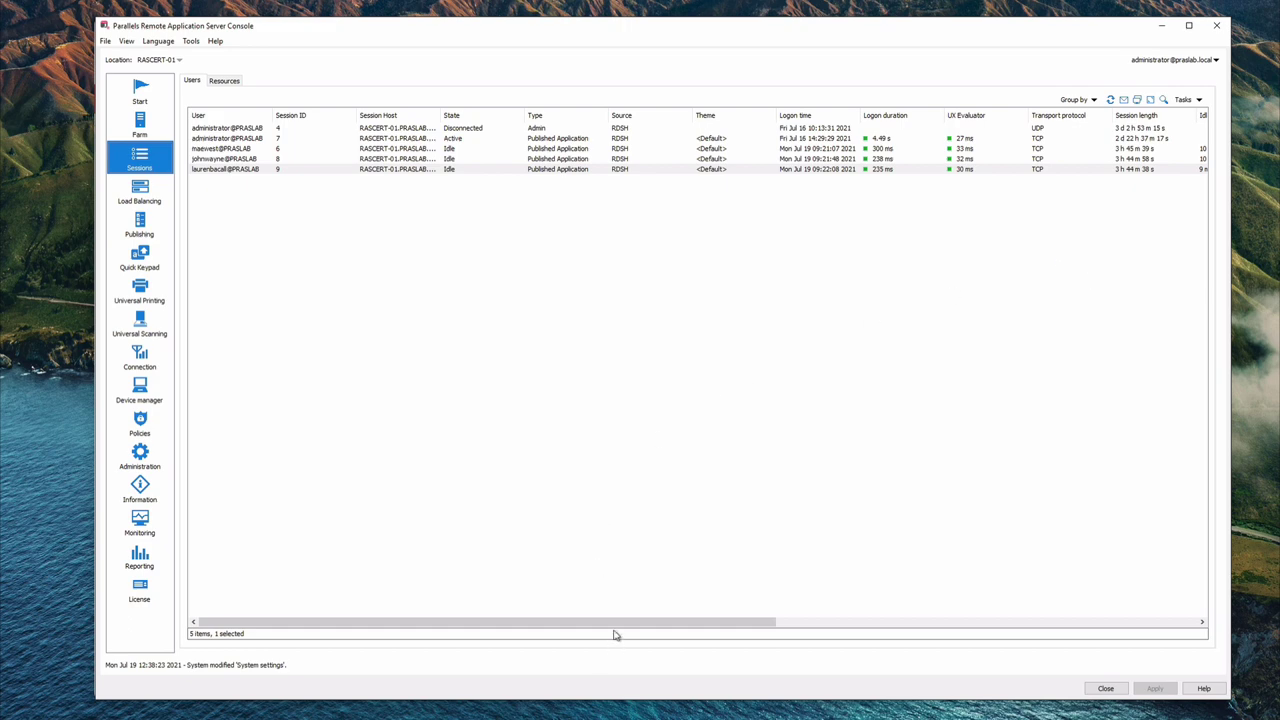
{"action": "left_click_drag", "start_coordinate": [565, 627], "coordinate": [1111, 660]}
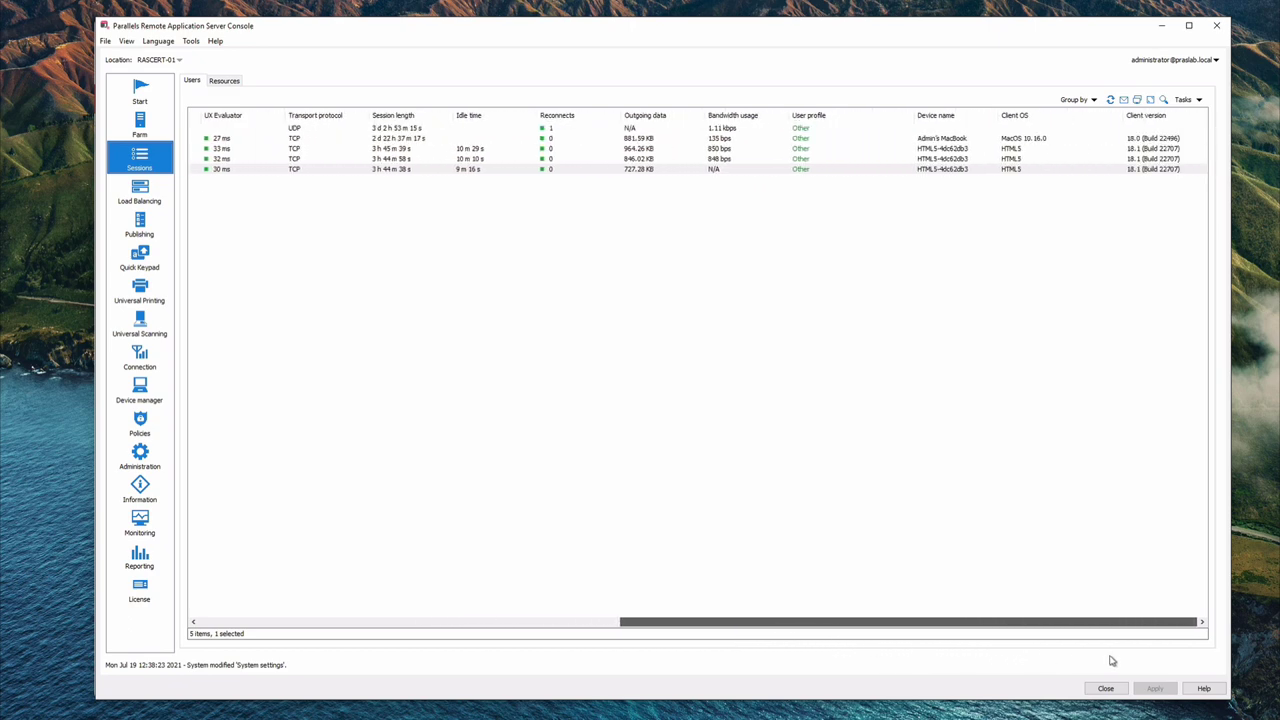
{"action": "left_click_drag", "start_coordinate": [1111, 660], "coordinate": [1112, 661]}
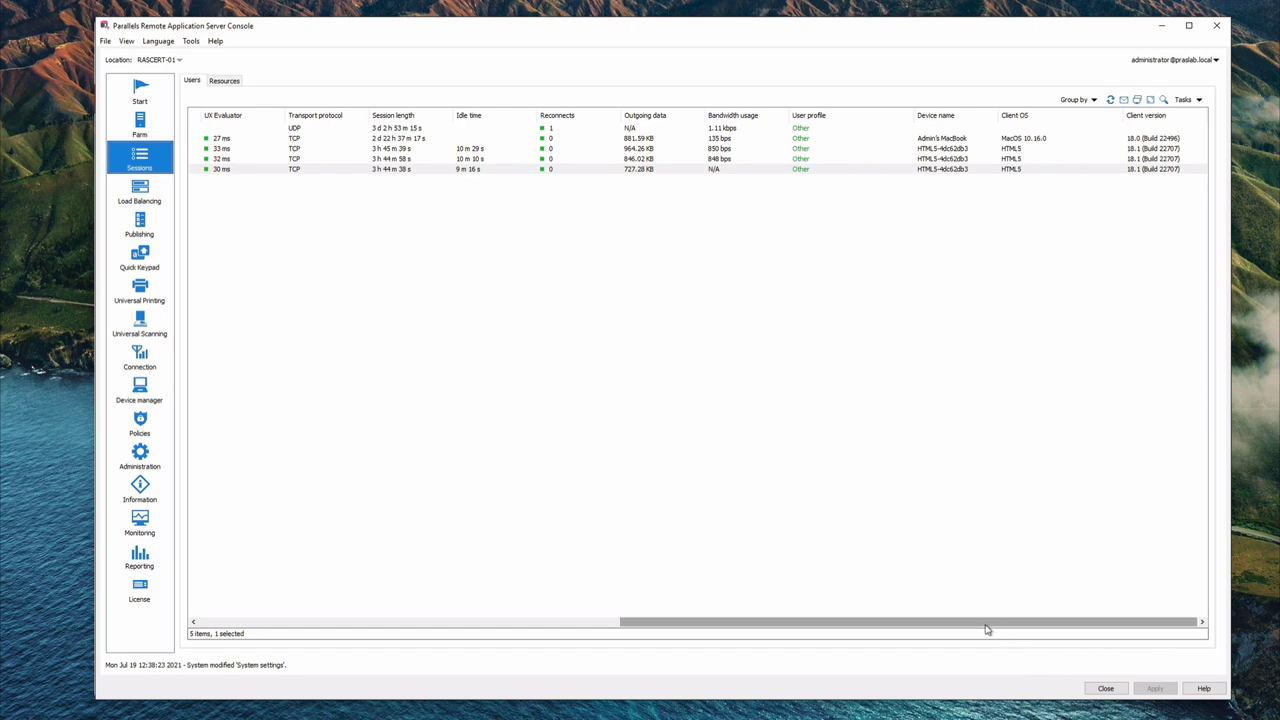
{"action": "left_click_drag", "start_coordinate": [986, 628], "coordinate": [509, 619]}
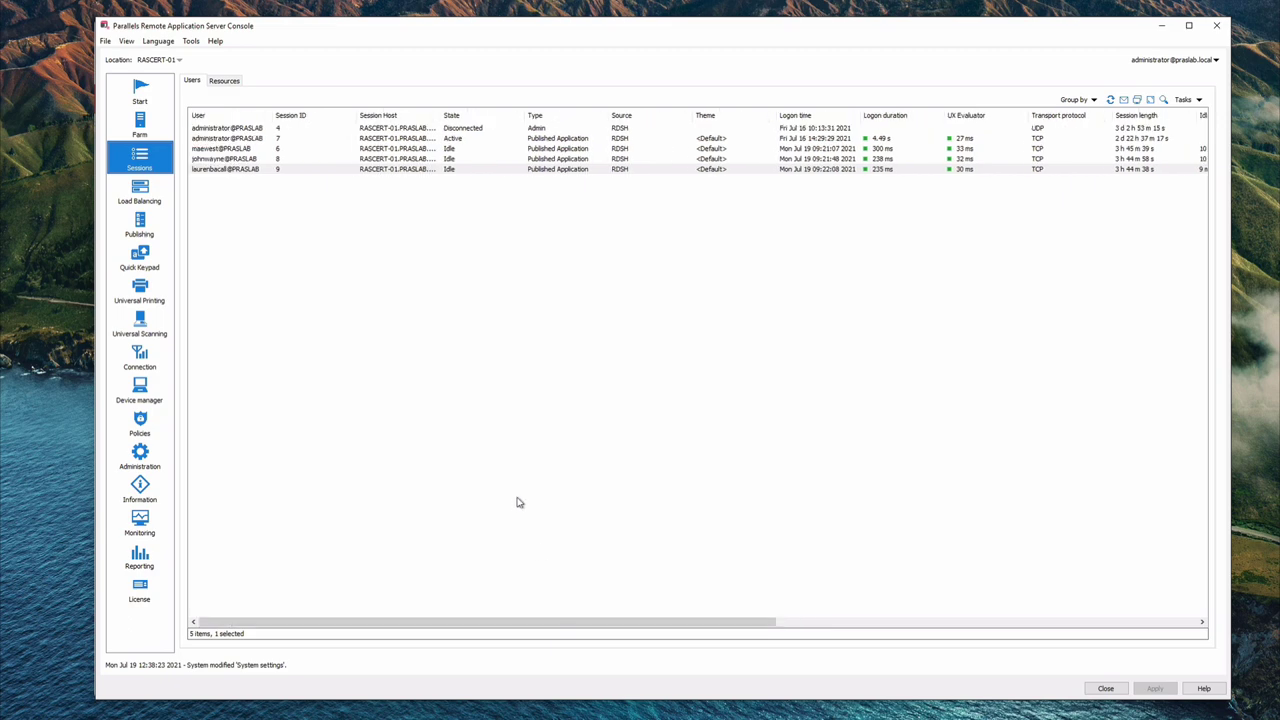
Step: Show the information details for one user's session and close them
{"action": "right_click", "coordinate": [398, 150]}
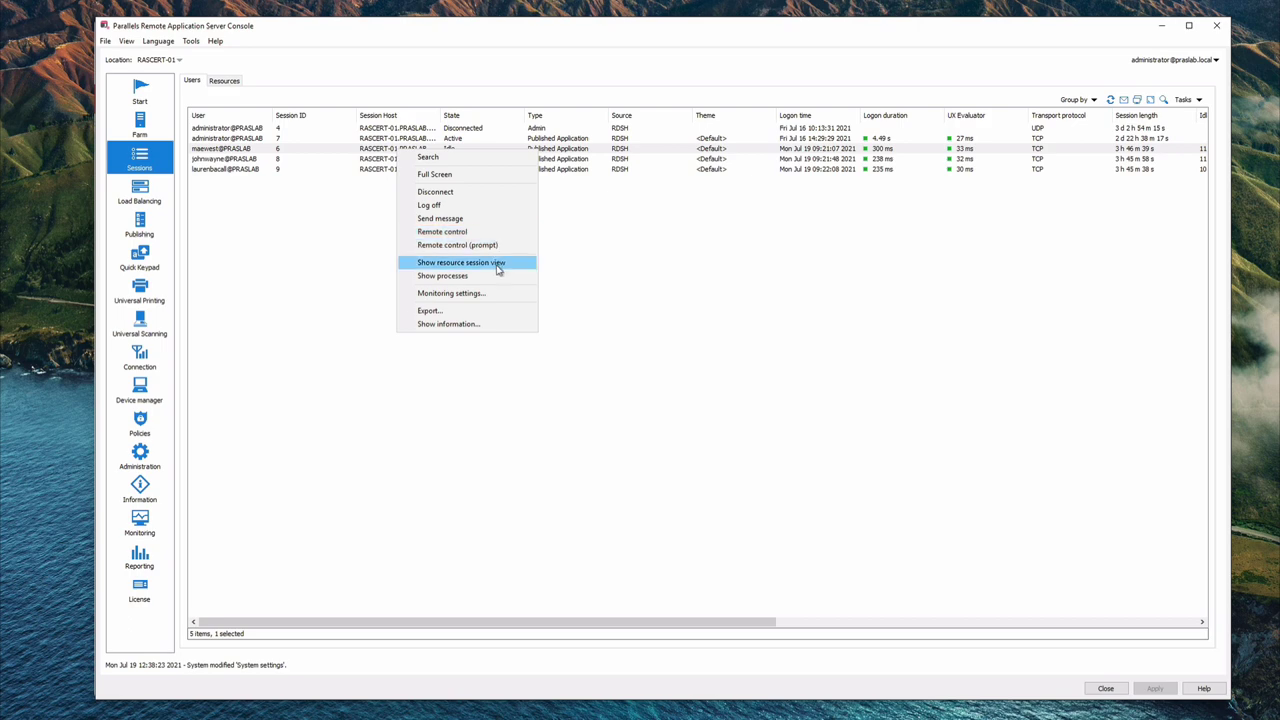
{"action": "left_click", "coordinate": [491, 325]}
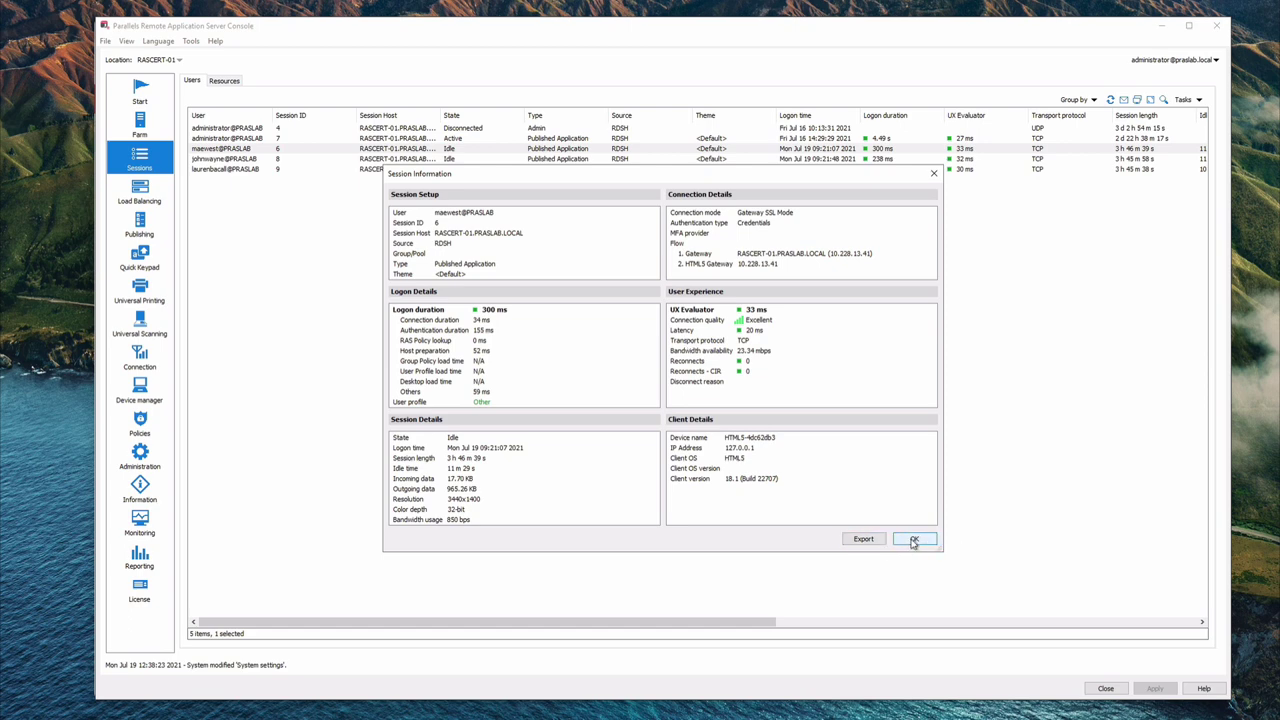
{"action": "left_click", "coordinate": [913, 540]}
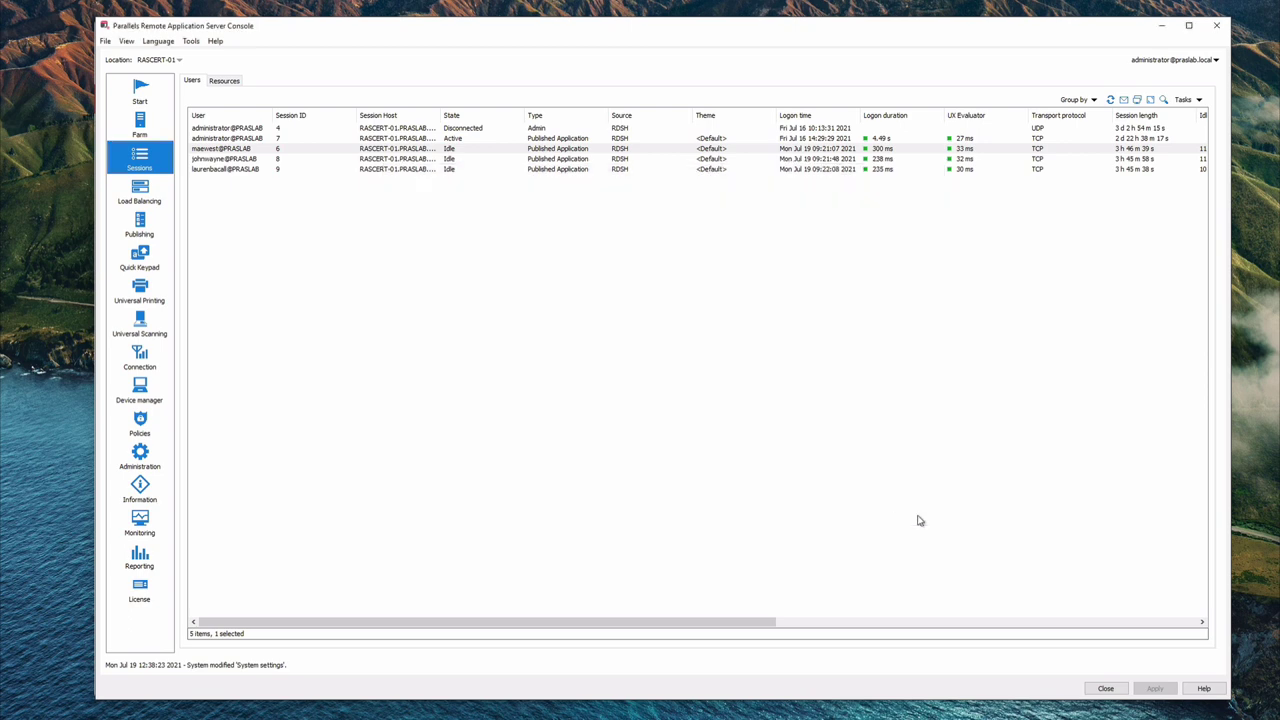
Step: Select all five sessions, export the list, then clear the selection
{"action": "left_click", "coordinate": [224, 129]}
{"action": "left_click", "coordinate": [229, 170], "text": "shift"}
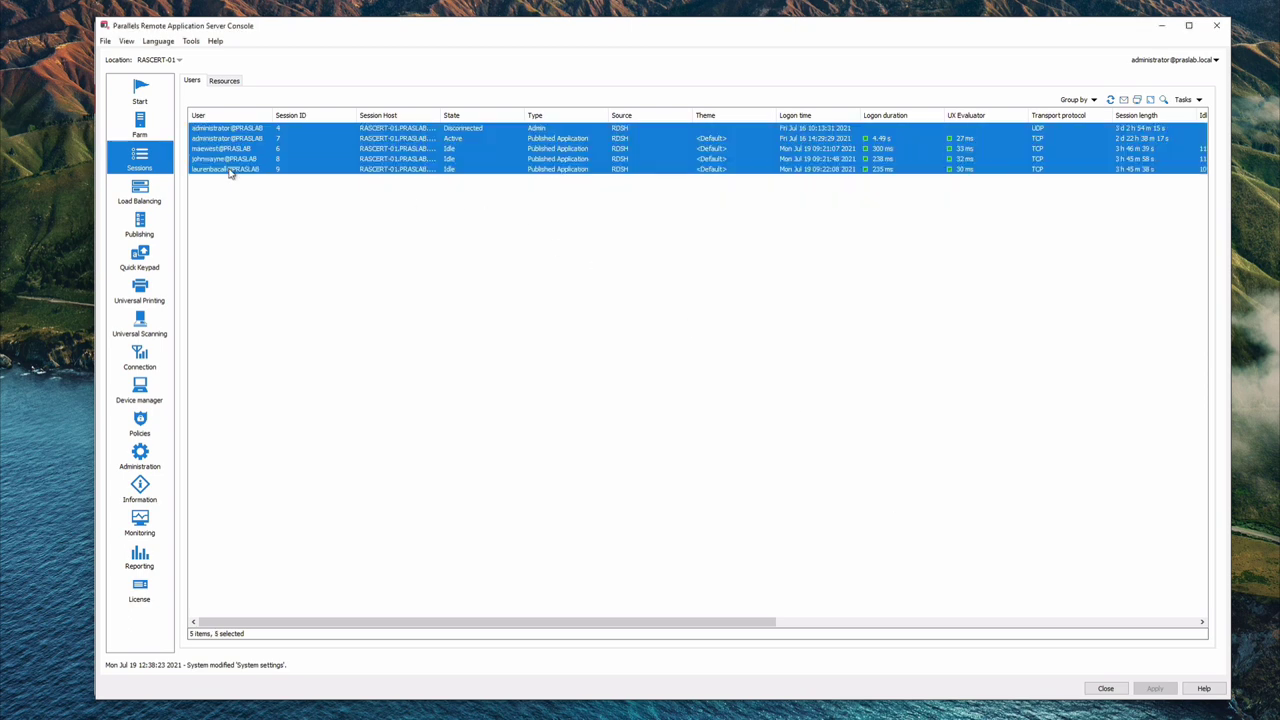
{"action": "right_click", "coordinate": [229, 171]}
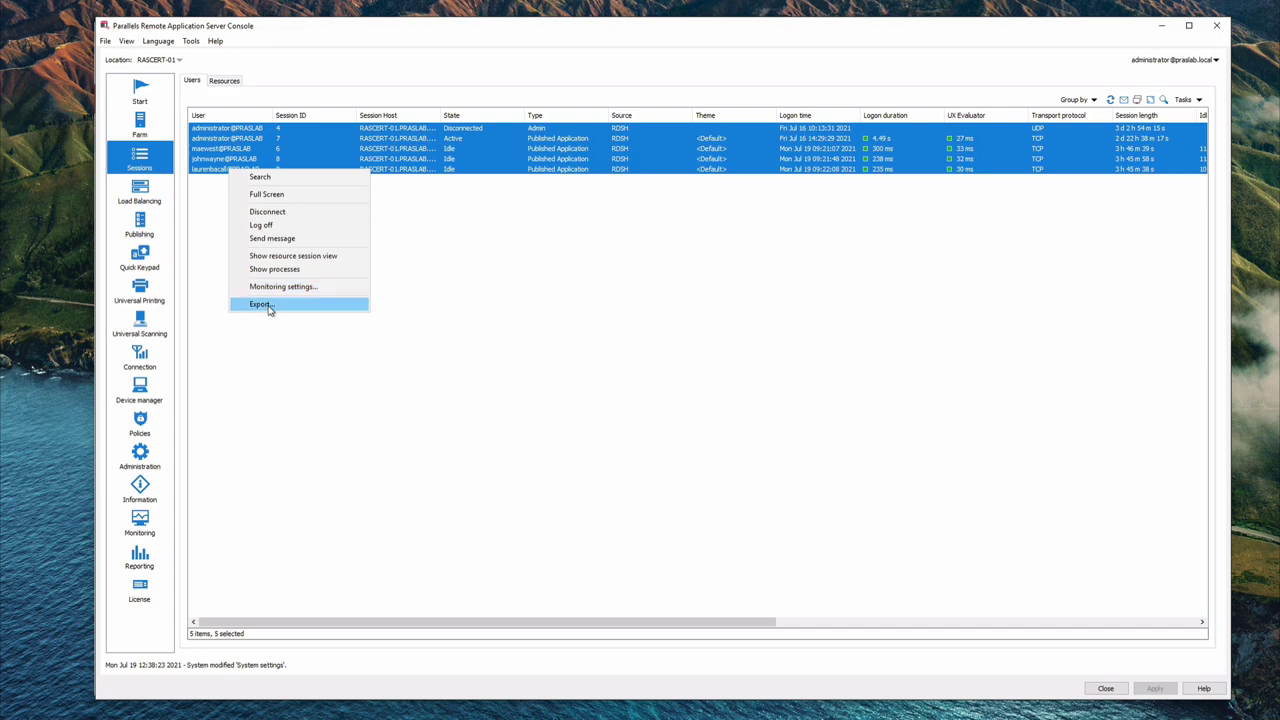
{"action": "left_click", "coordinate": [265, 305]}
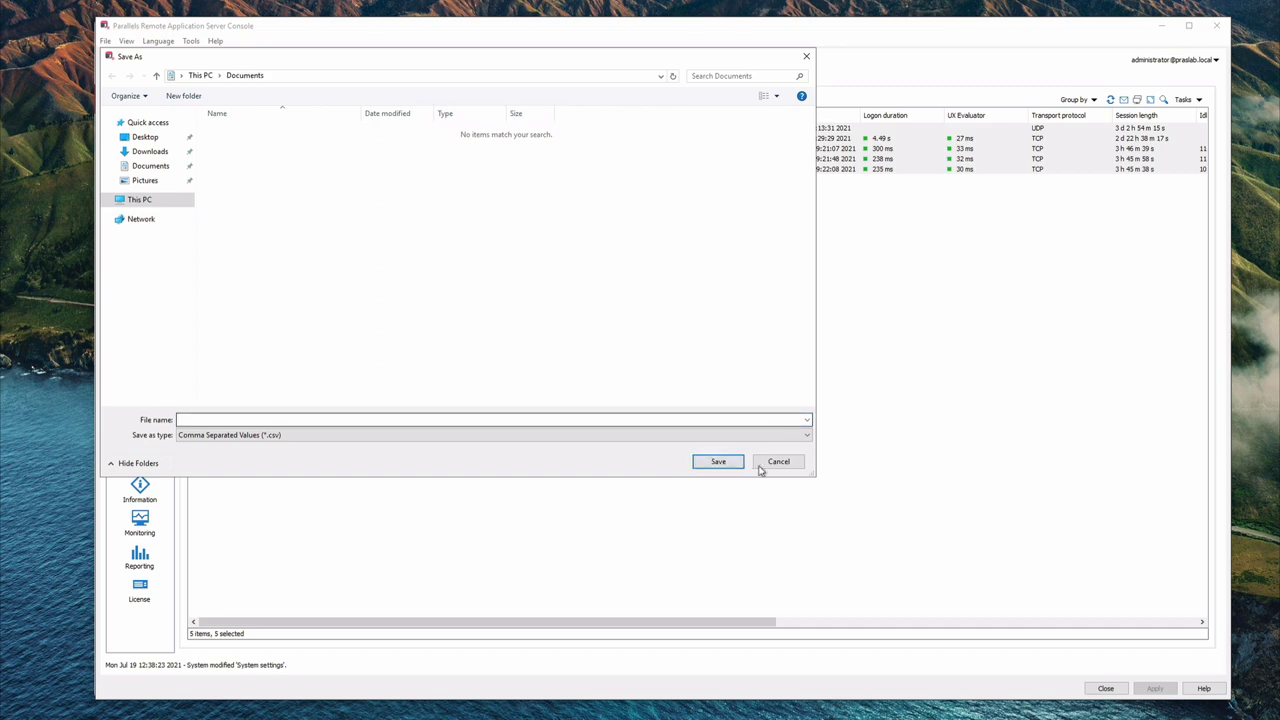
{"action": "left_click", "coordinate": [605, 306]}
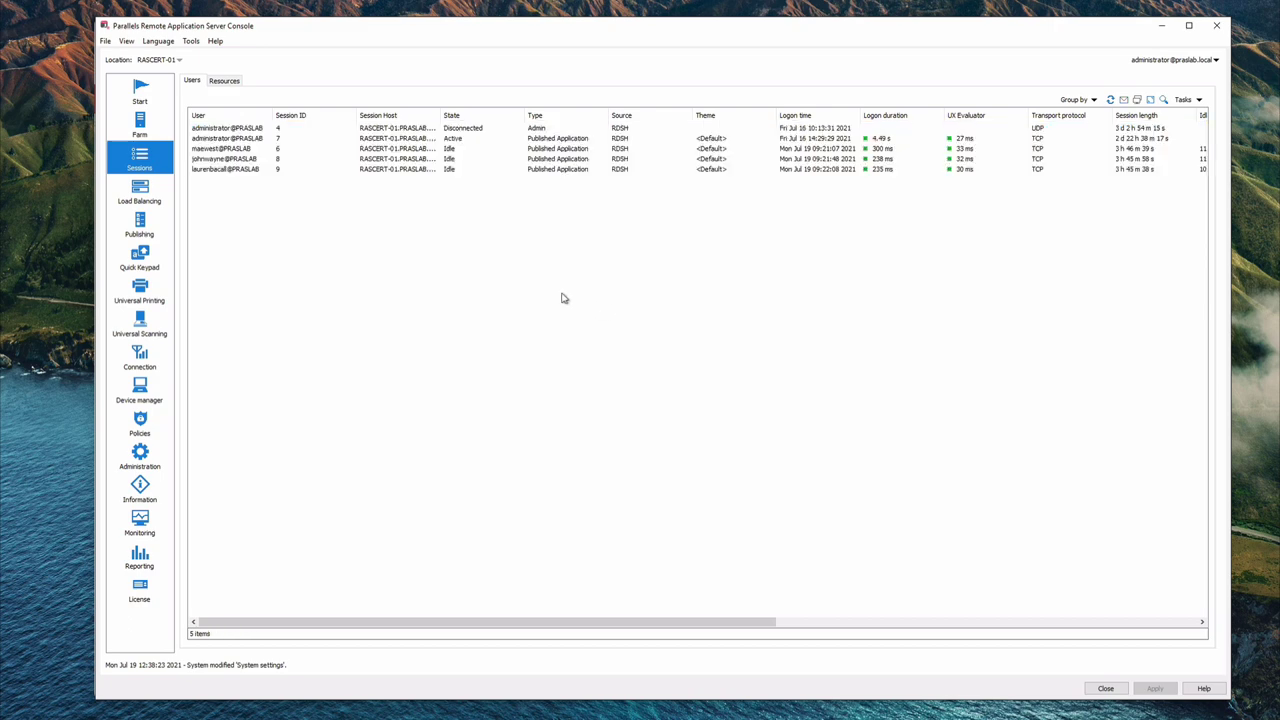
Step: Minimize the console and show User Sessions in the web portal, dismissing a session's action menu
{"action": "left_click", "coordinate": [1163, 29]}
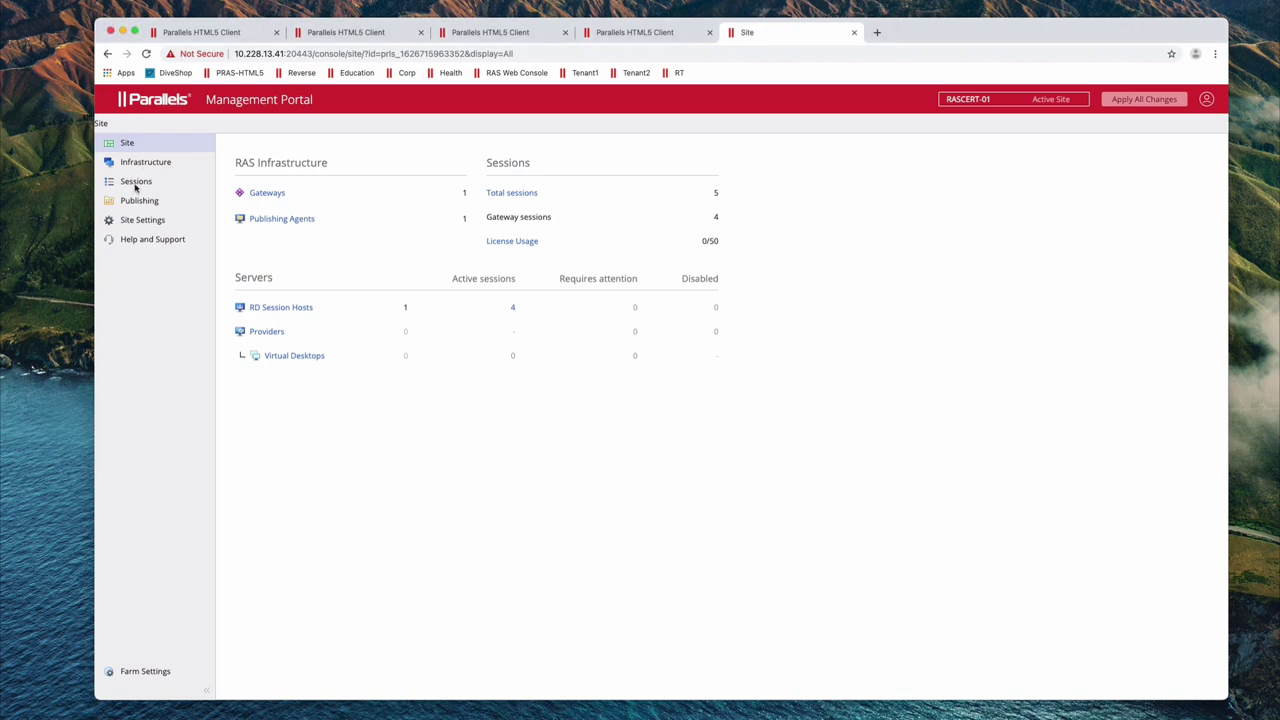
{"action": "left_click", "coordinate": [136, 184]}
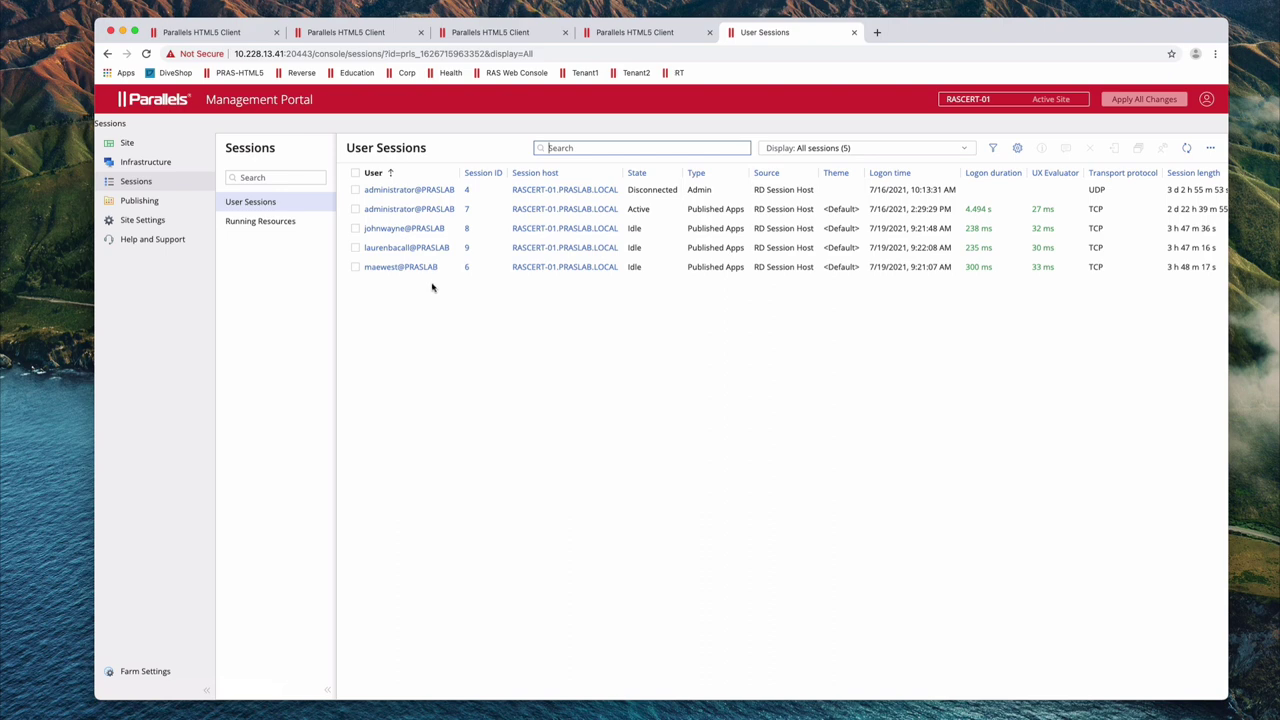
{"action": "right_click", "coordinate": [430, 272]}
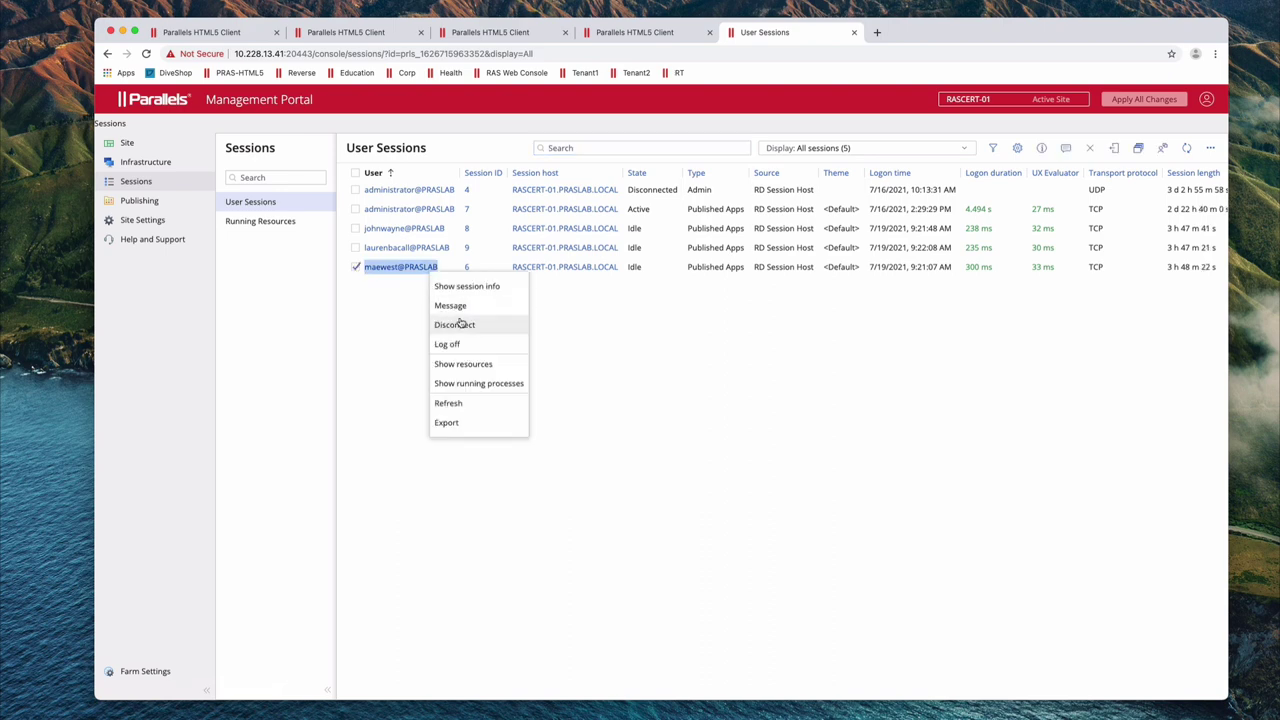
{"action": "left_click", "coordinate": [641, 333]}
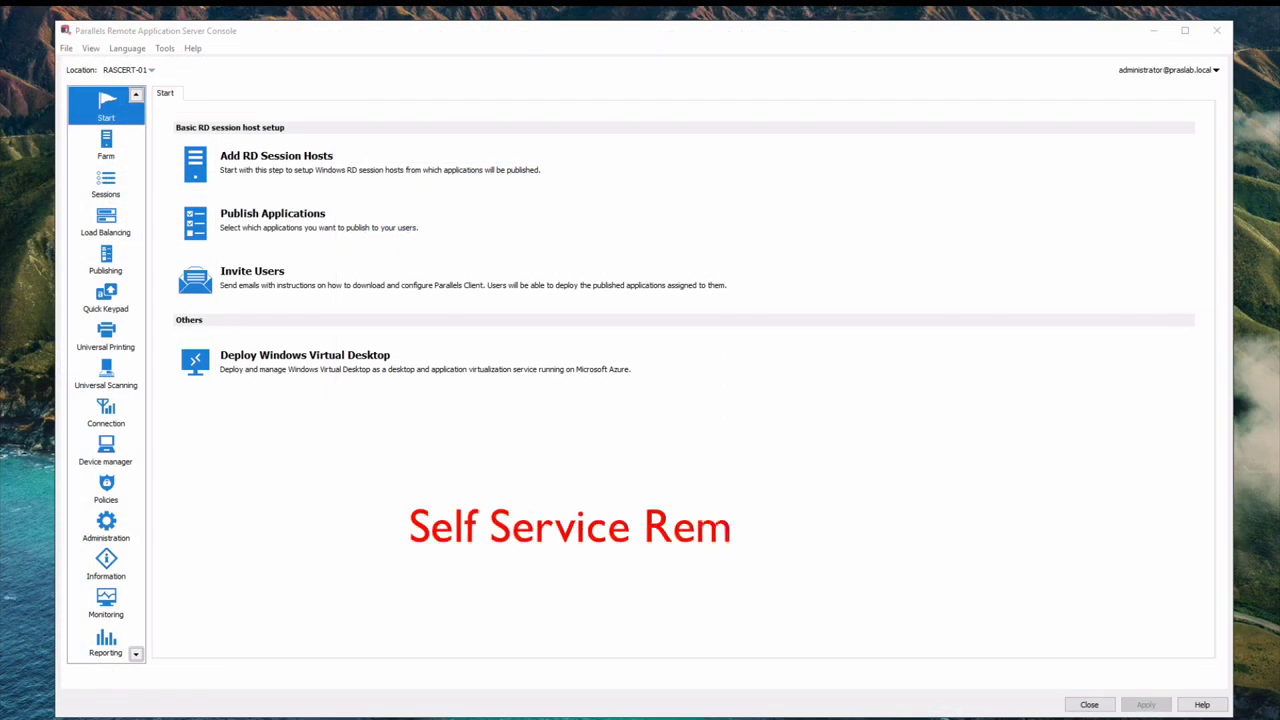
Step: Review the Administration Mailbox settings, then return to the Farm overview showing RASCERT-01
{"action": "left_click", "coordinate": [106, 527]}
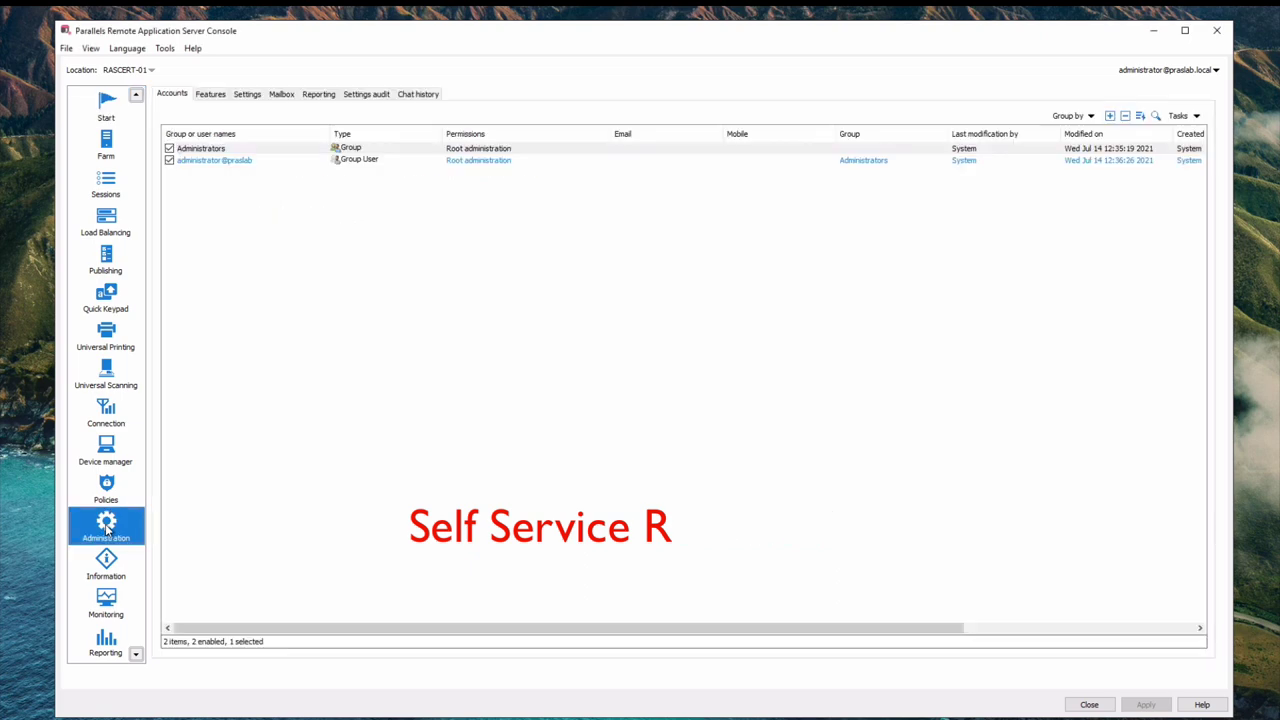
{"action": "left_click", "coordinate": [282, 94]}
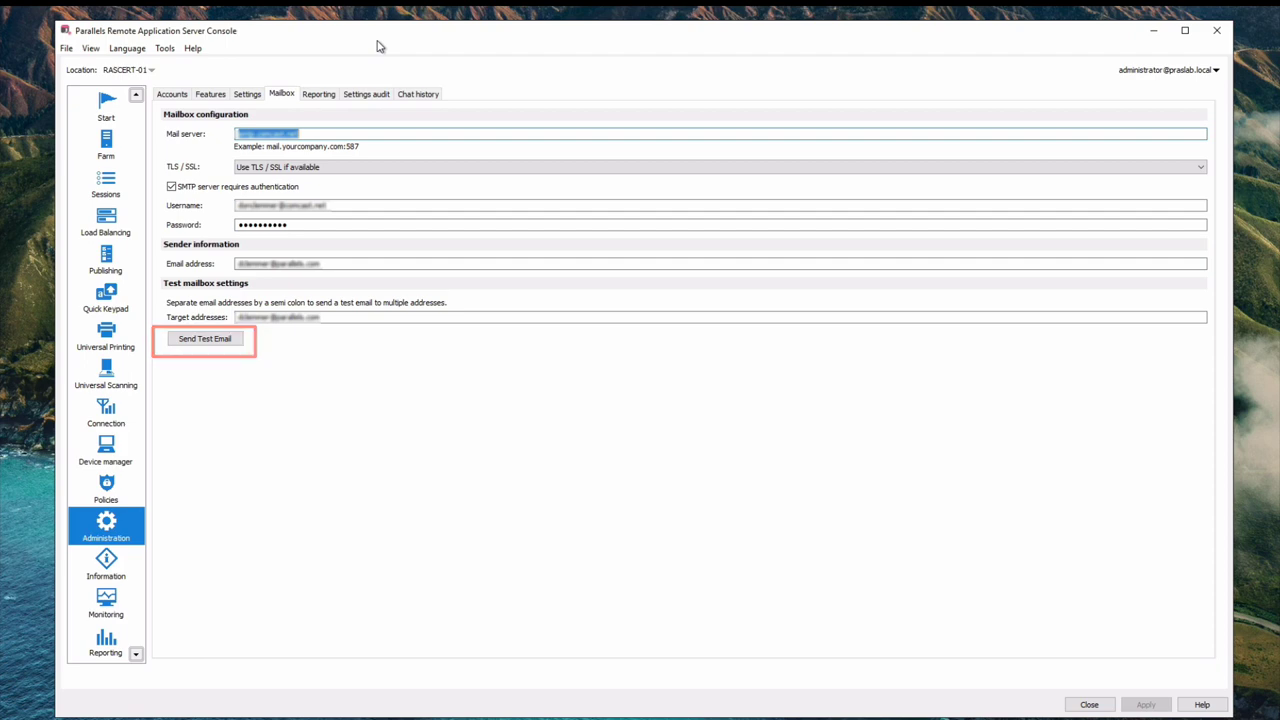
{"action": "left_click", "coordinate": [106, 142]}
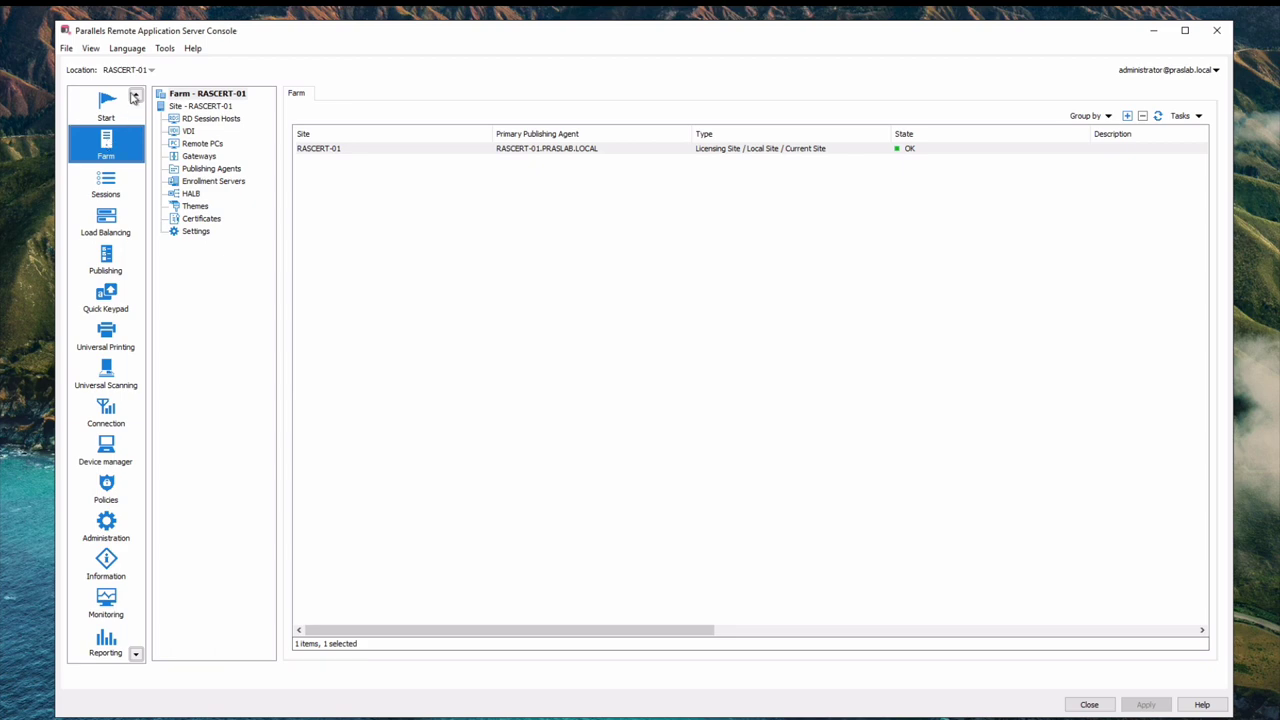
Step: Email a Remote PCs self-service enrollment invitation to the recipient's e-mail address and acknowledge the confirmation
{"action": "left_click", "coordinate": [201, 145]}
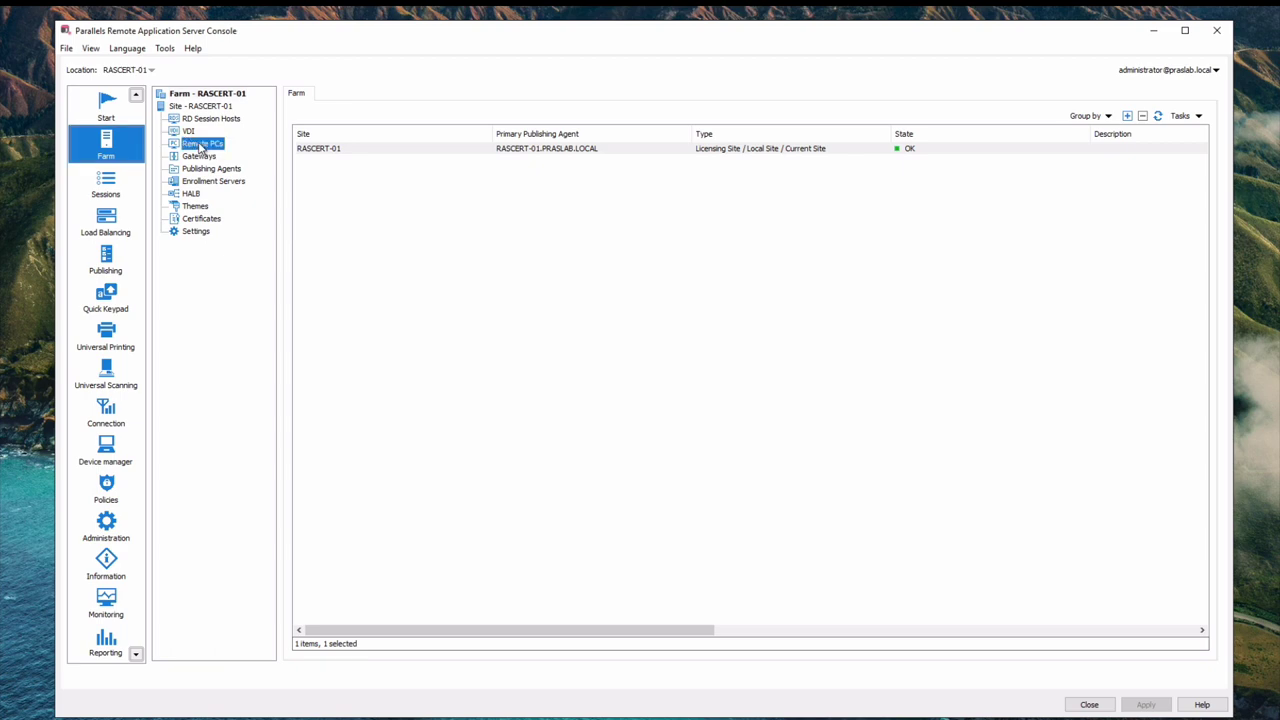
{"action": "left_click", "coordinate": [1199, 116]}
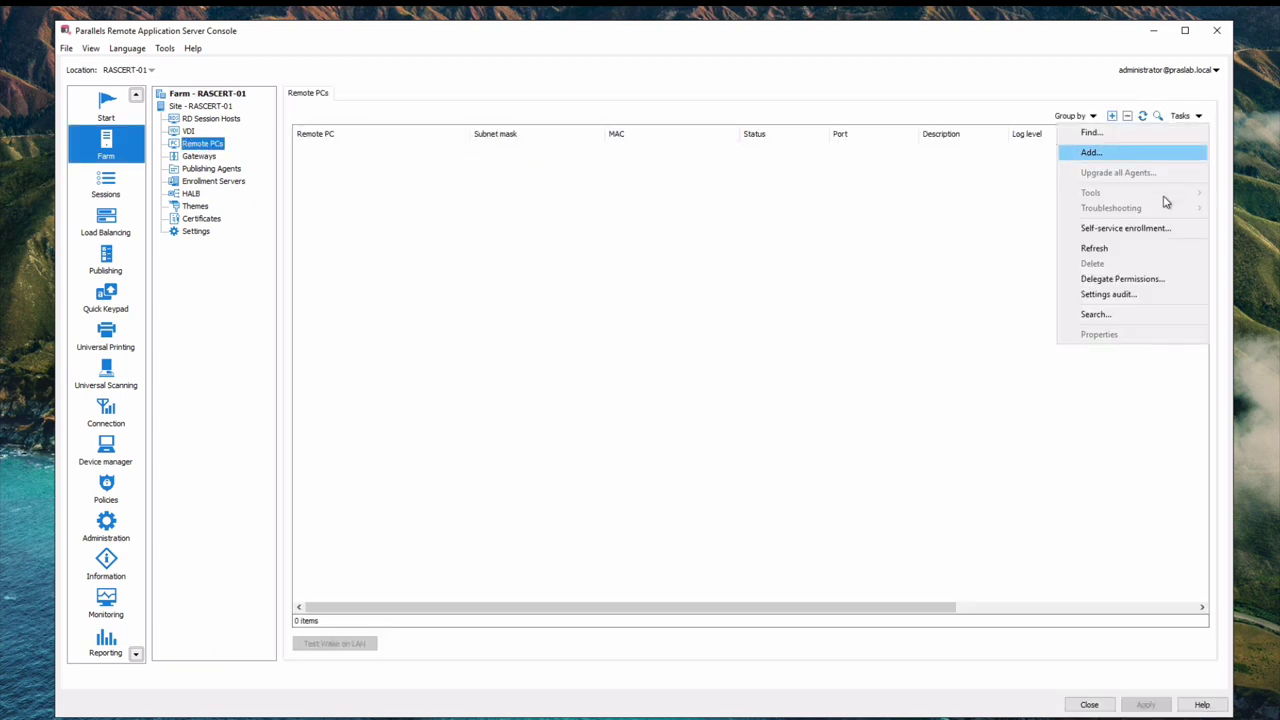
{"action": "left_click", "coordinate": [1160, 229]}
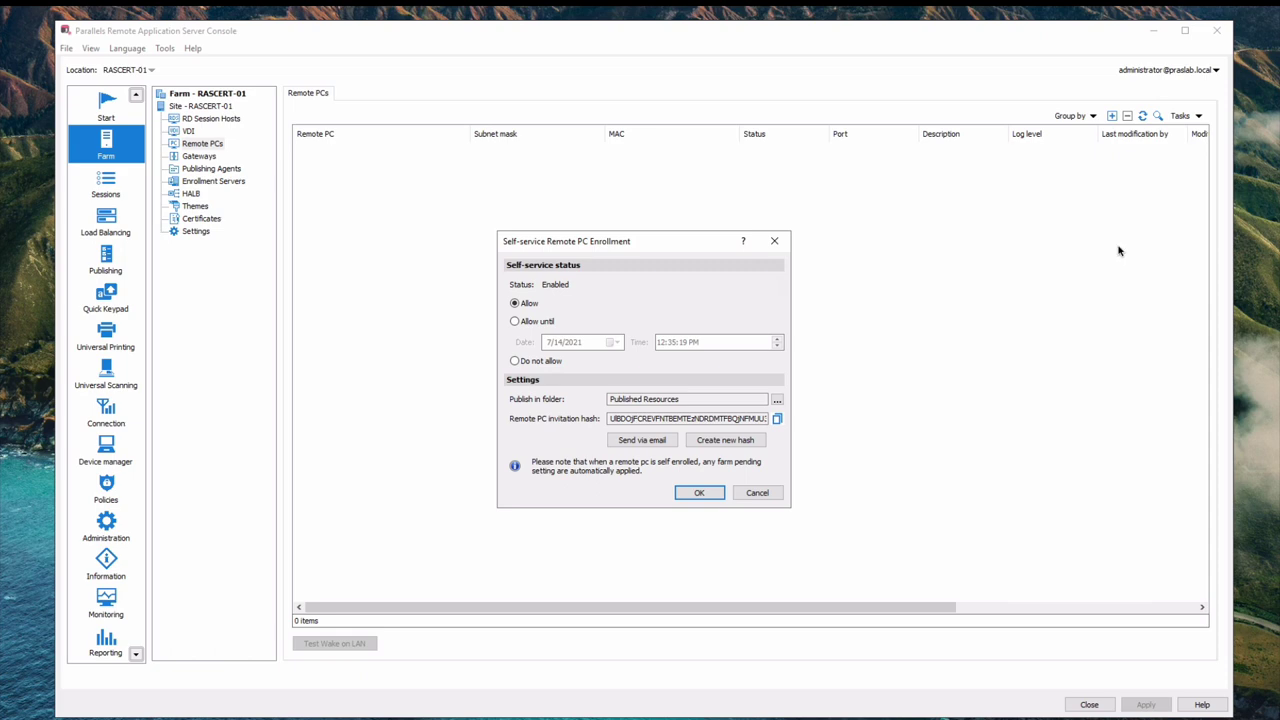
{"action": "left_click", "coordinate": [640, 441]}
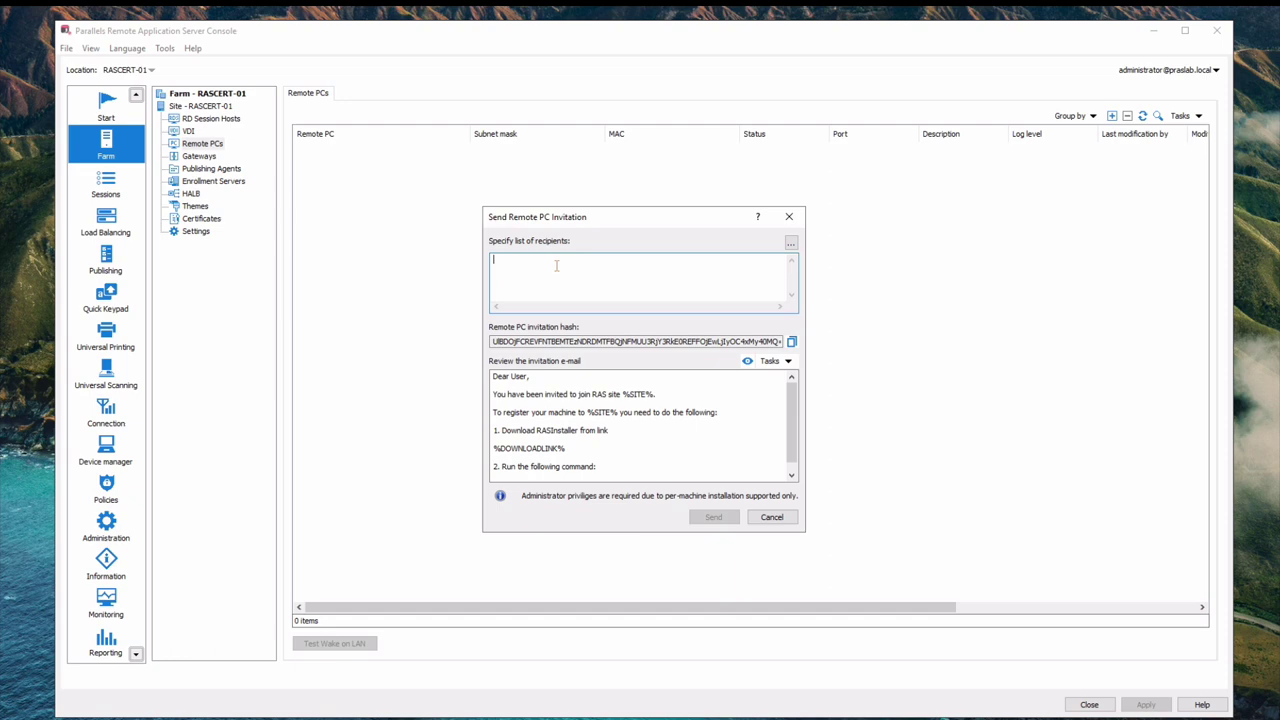
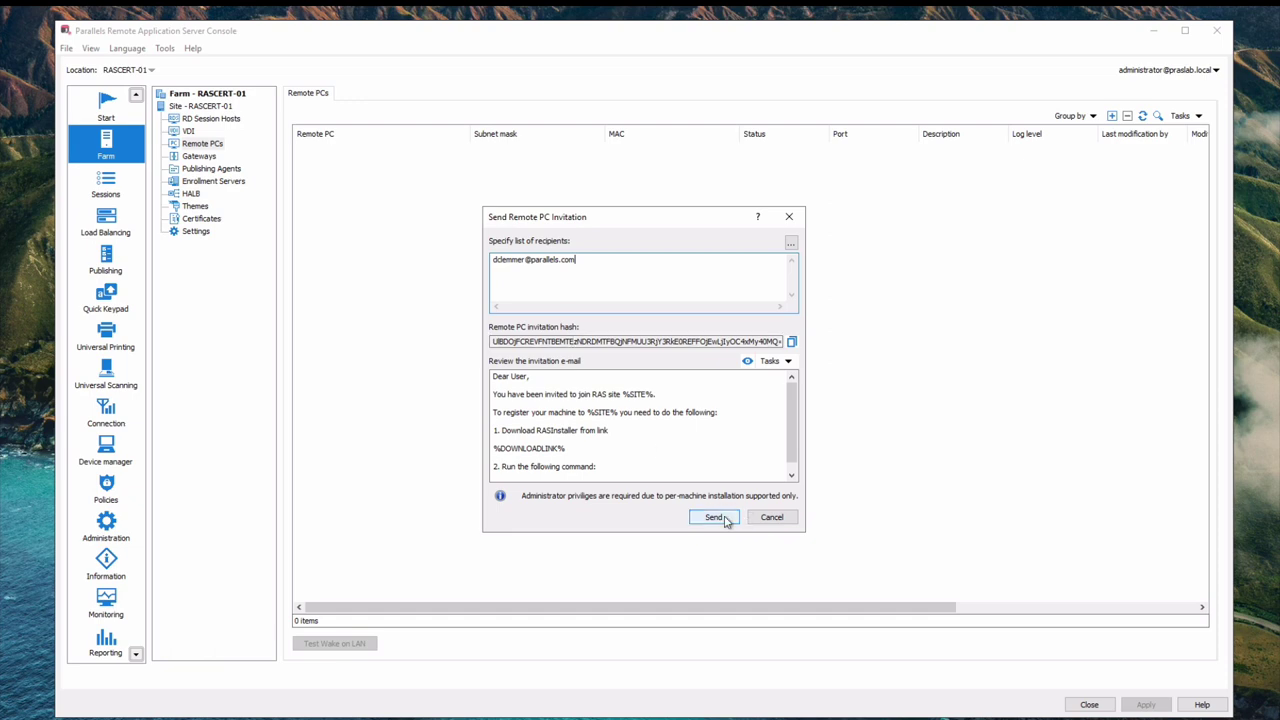
{"action": "left_click", "coordinate": [714, 517]}
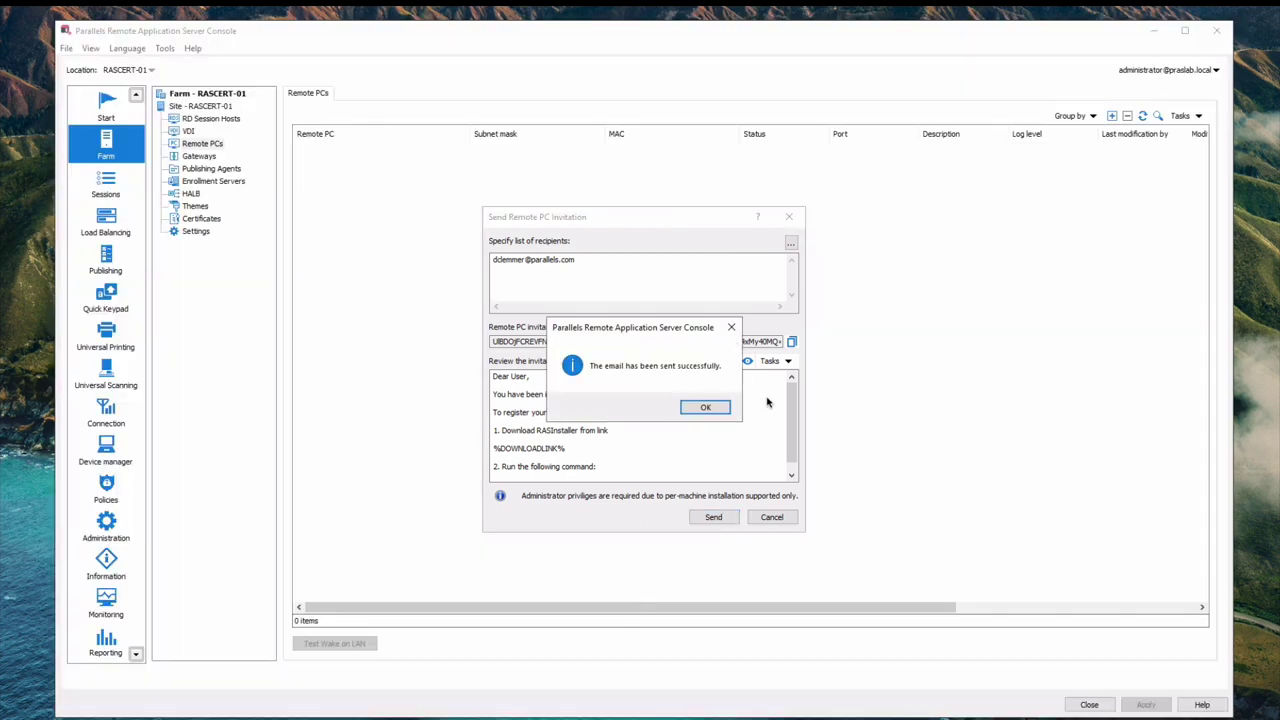
{"action": "left_click", "coordinate": [704, 407]}
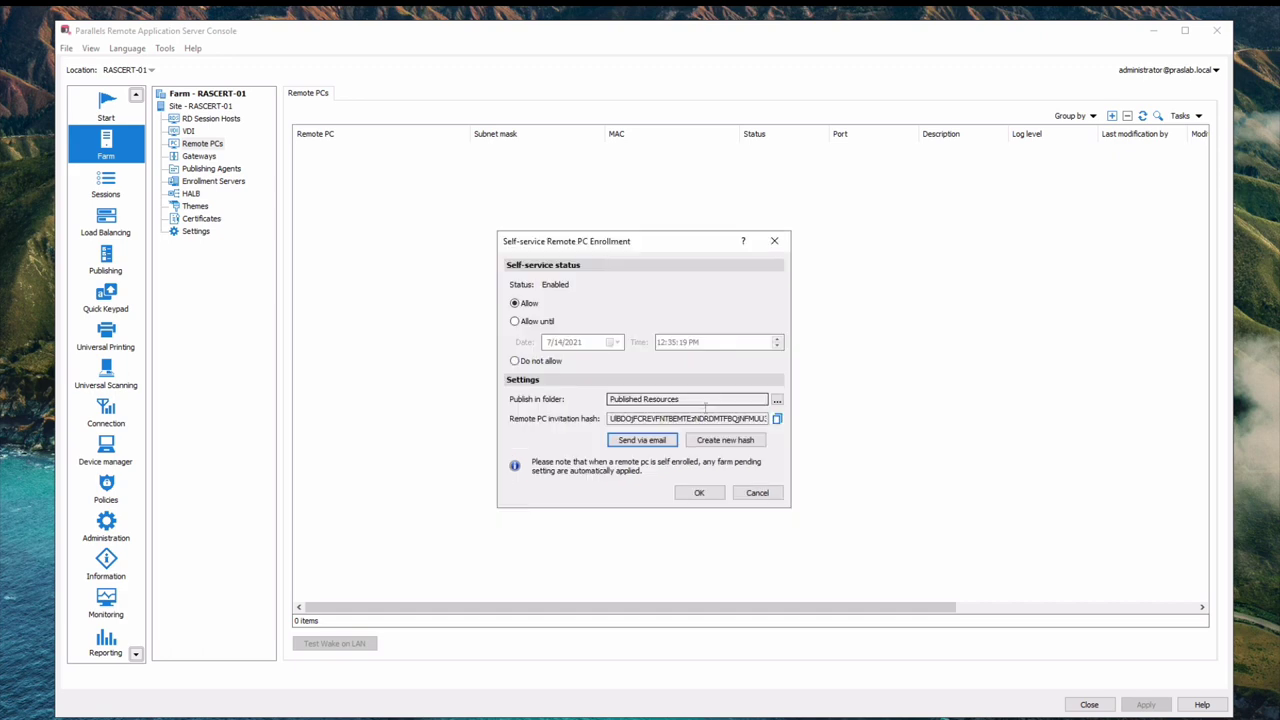
{"action": "left_click", "coordinate": [699, 493]}
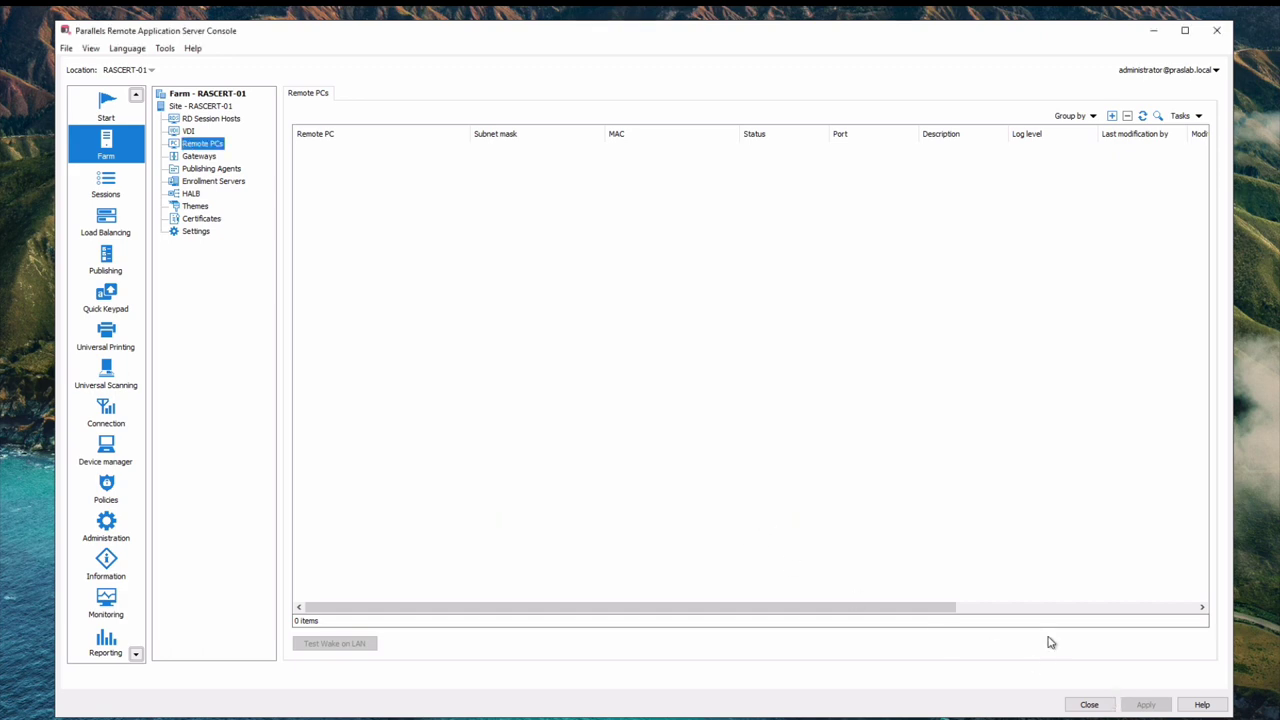
Step: Paste the installer link into Edge to download RASInstaller-18.1.22707.msi, then minimize the browser
{"action": "left_click", "coordinate": [1154, 36]}
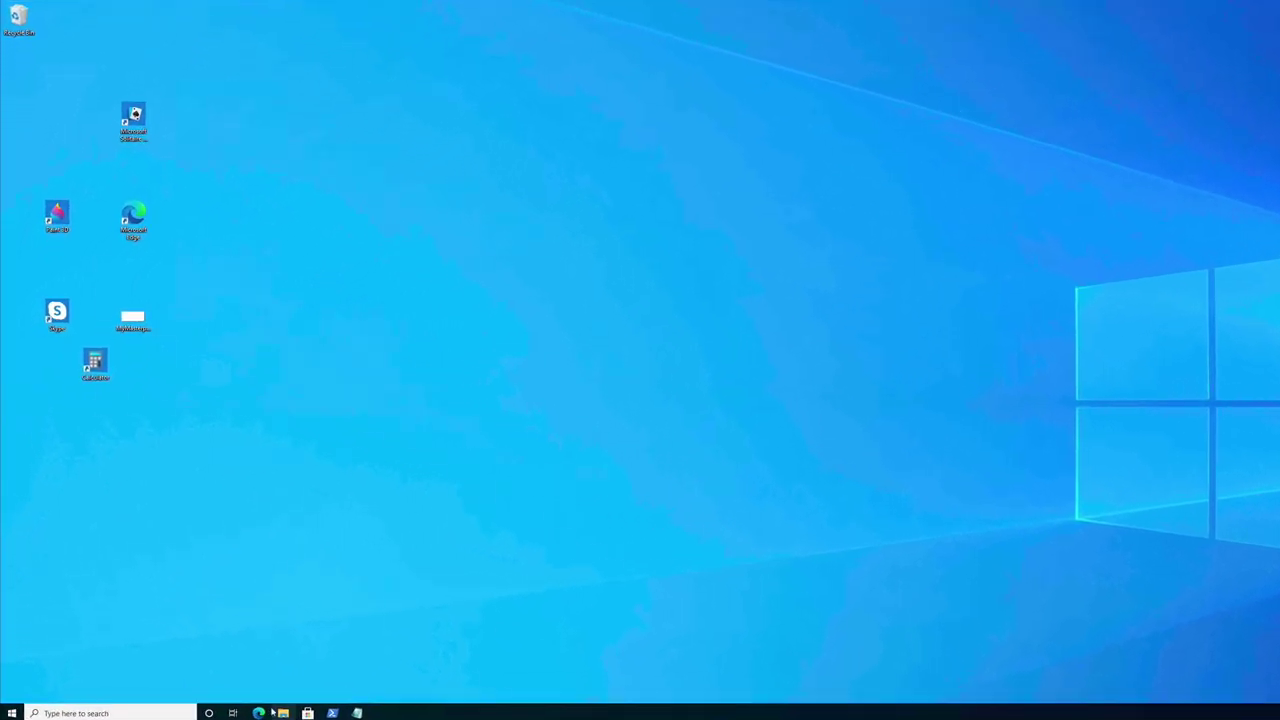
{"action": "left_click", "coordinate": [259, 712]}
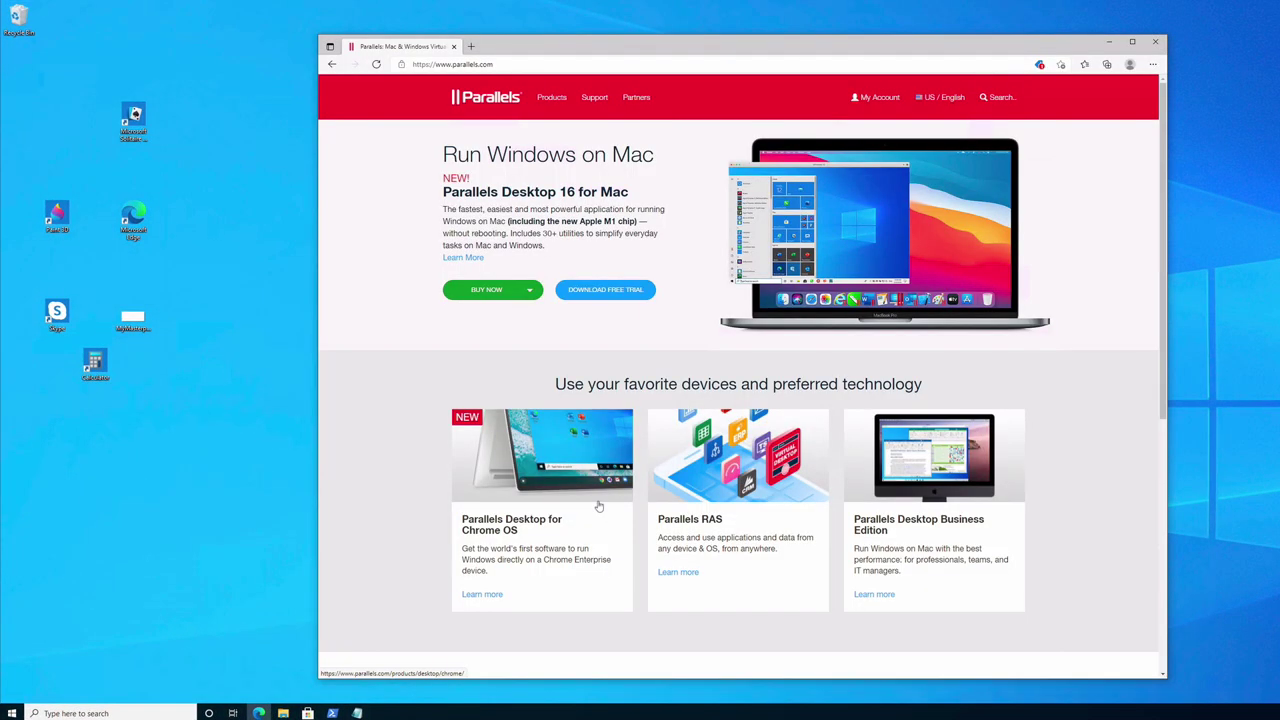
{"action": "left_click", "coordinate": [758, 63]}
{"action": "right_click", "coordinate": [758, 63]}
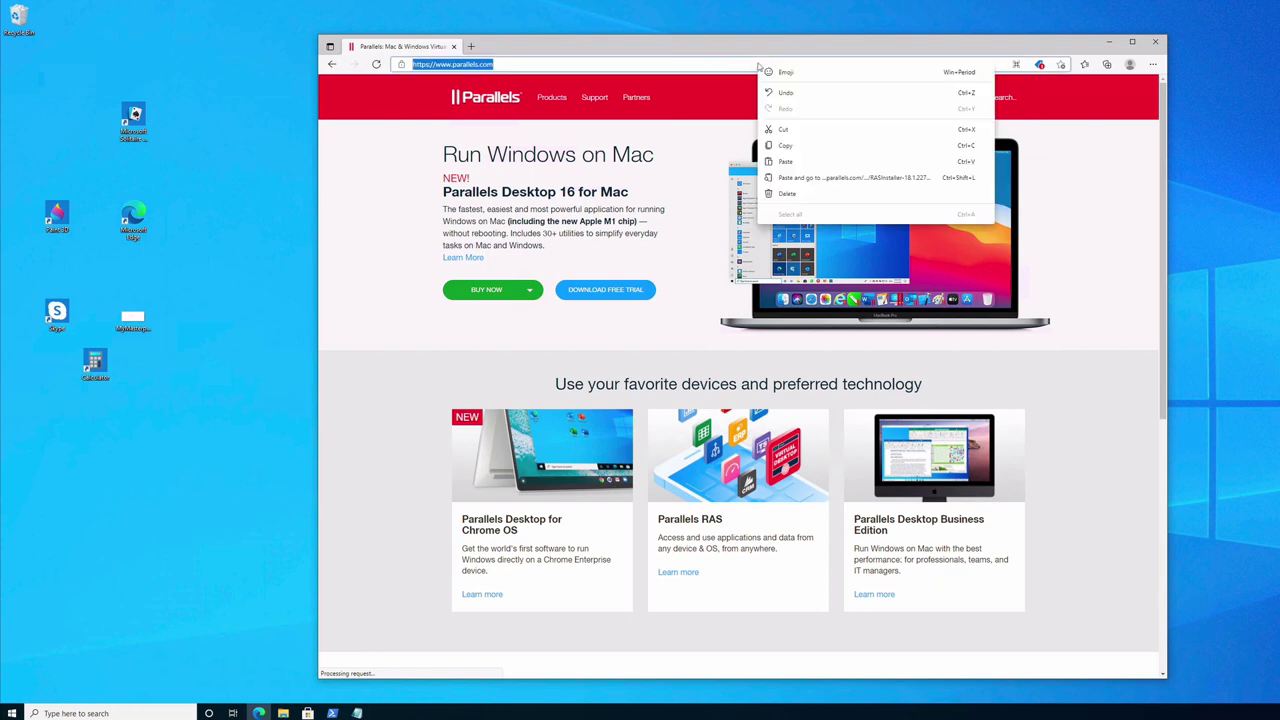
{"action": "left_click", "coordinate": [835, 185]}
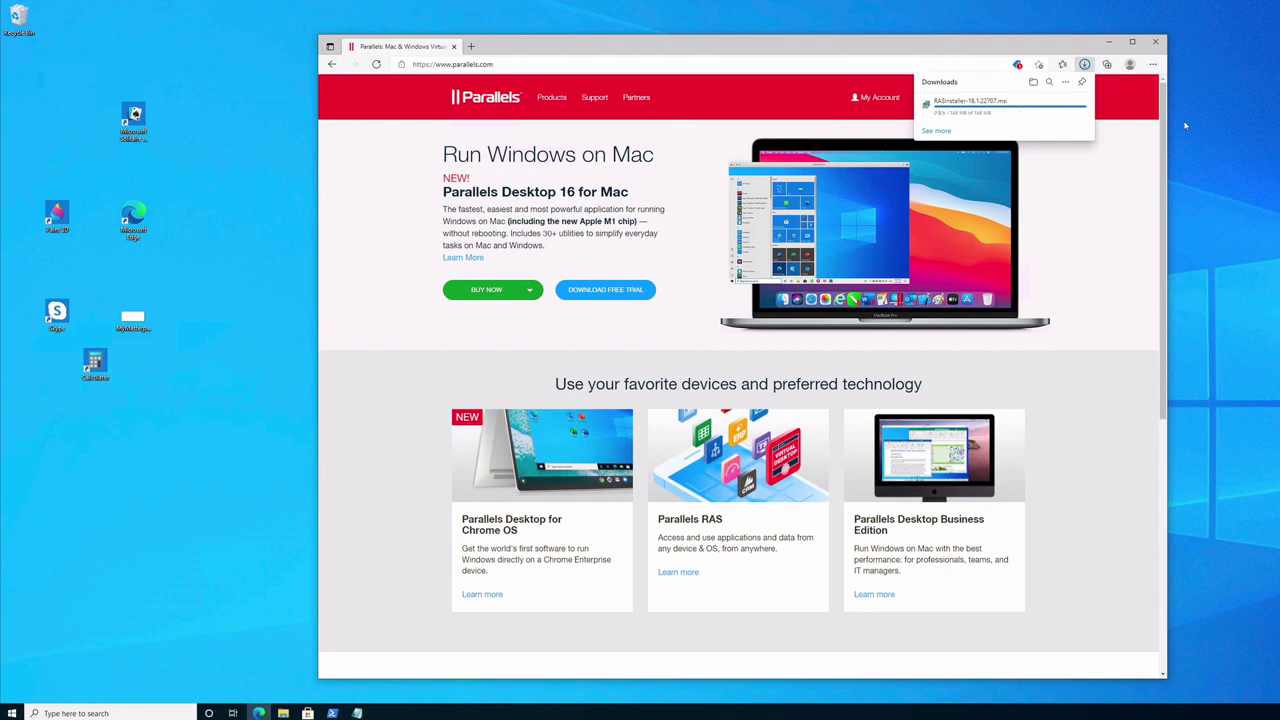
{"action": "left_click", "coordinate": [1108, 42]}
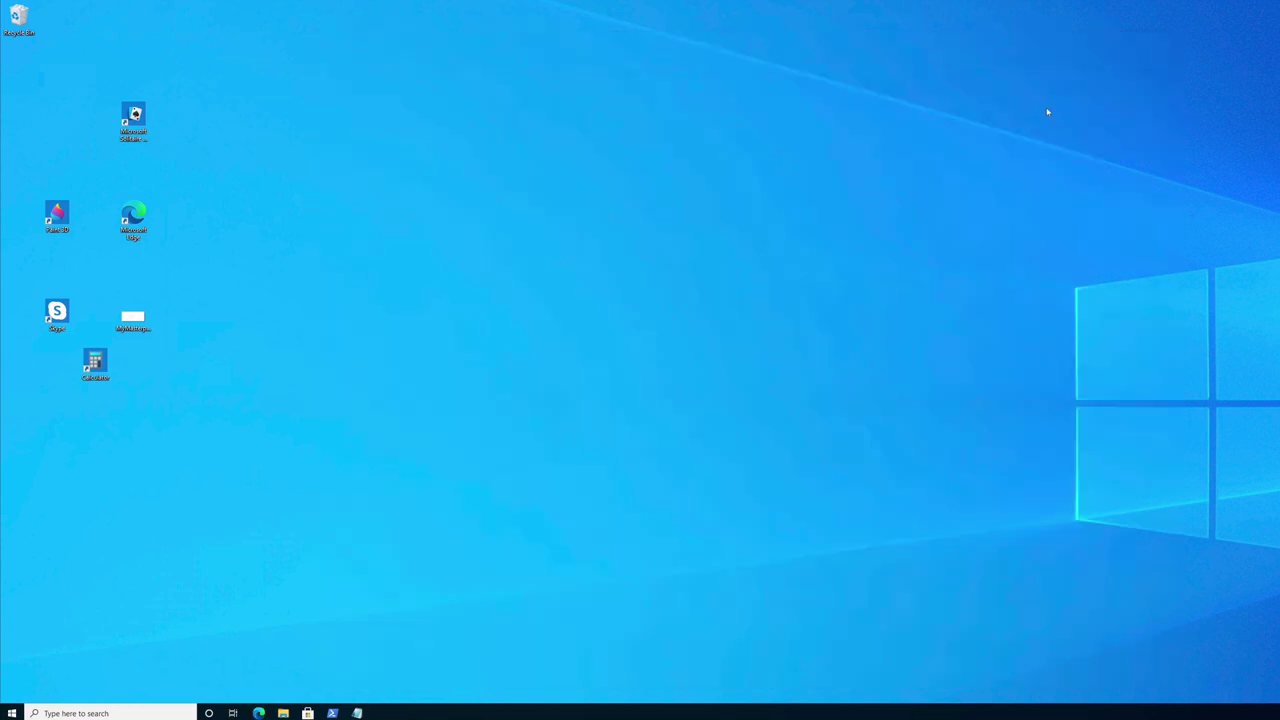
Step: In an enlarged PowerShell window, list Downloads and run the msiexec RAS PC Agent install
{"action": "left_click", "coordinate": [333, 713]}
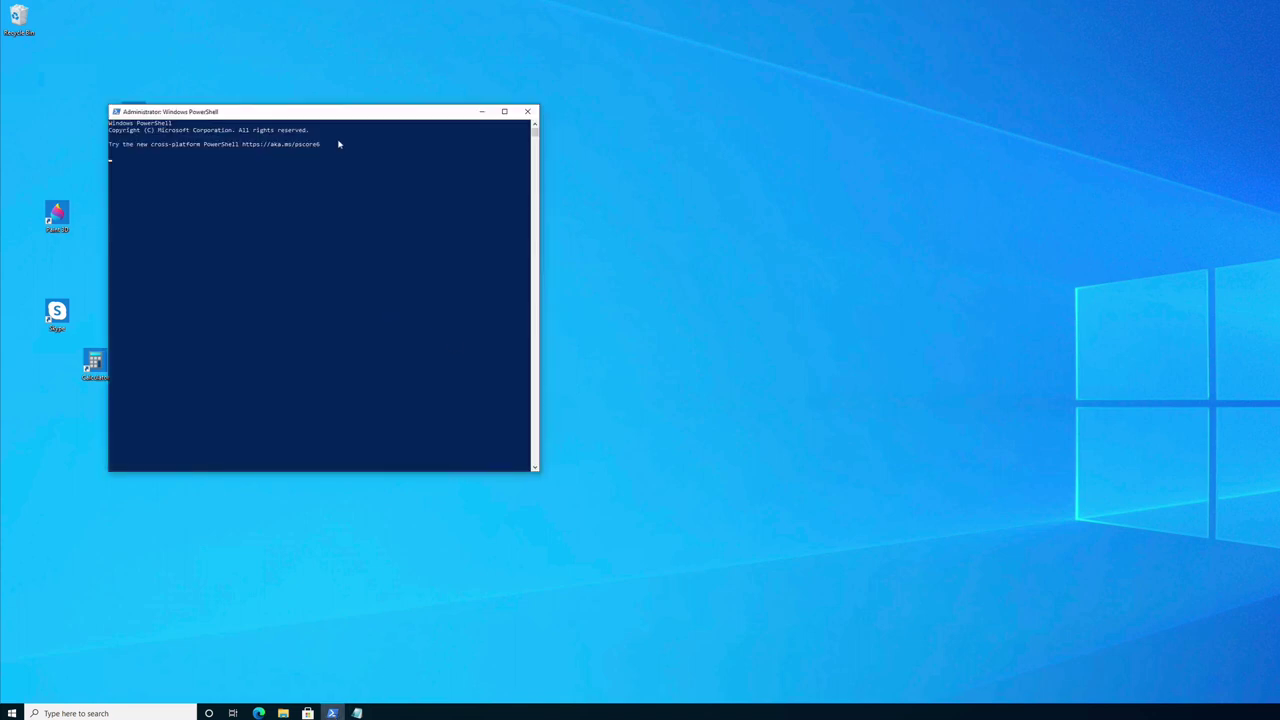
{"action": "left_click_drag", "start_coordinate": [322, 115], "coordinate": [539, 110]}
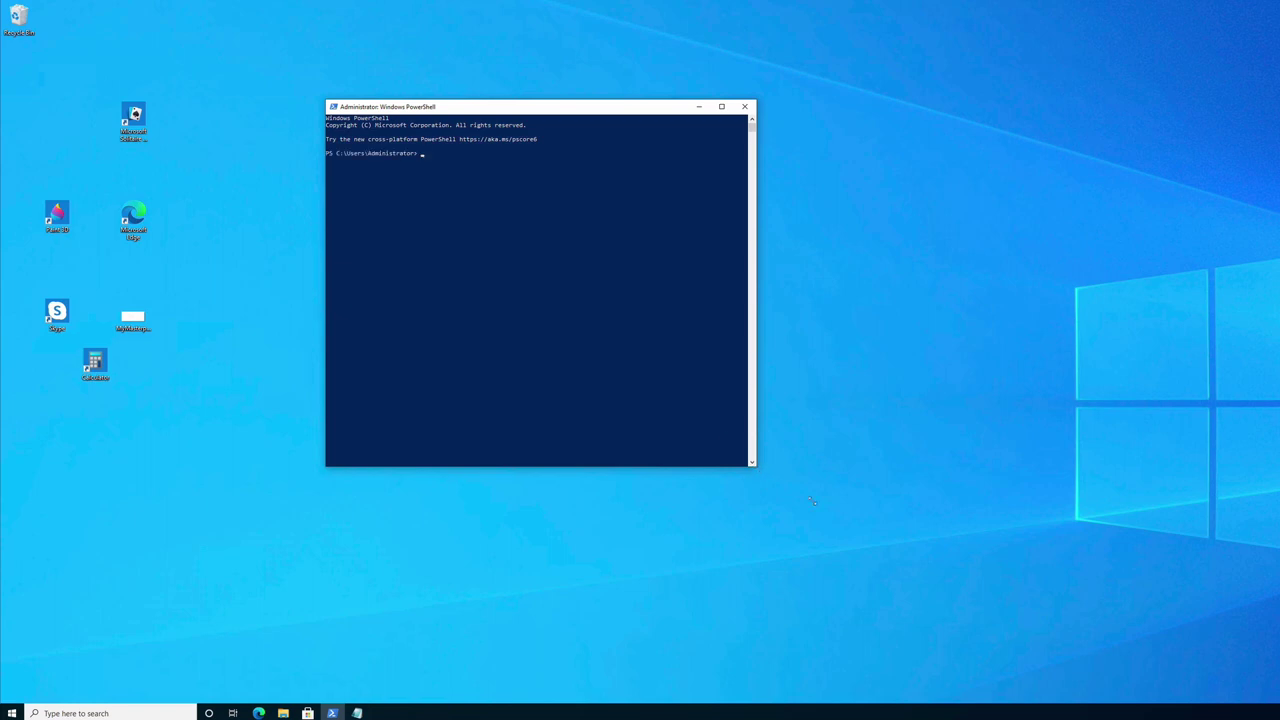
{"action": "left_click_drag", "start_coordinate": [756, 466], "coordinate": [858, 524]}
{"action": "left_click", "coordinate": [616, 261]}
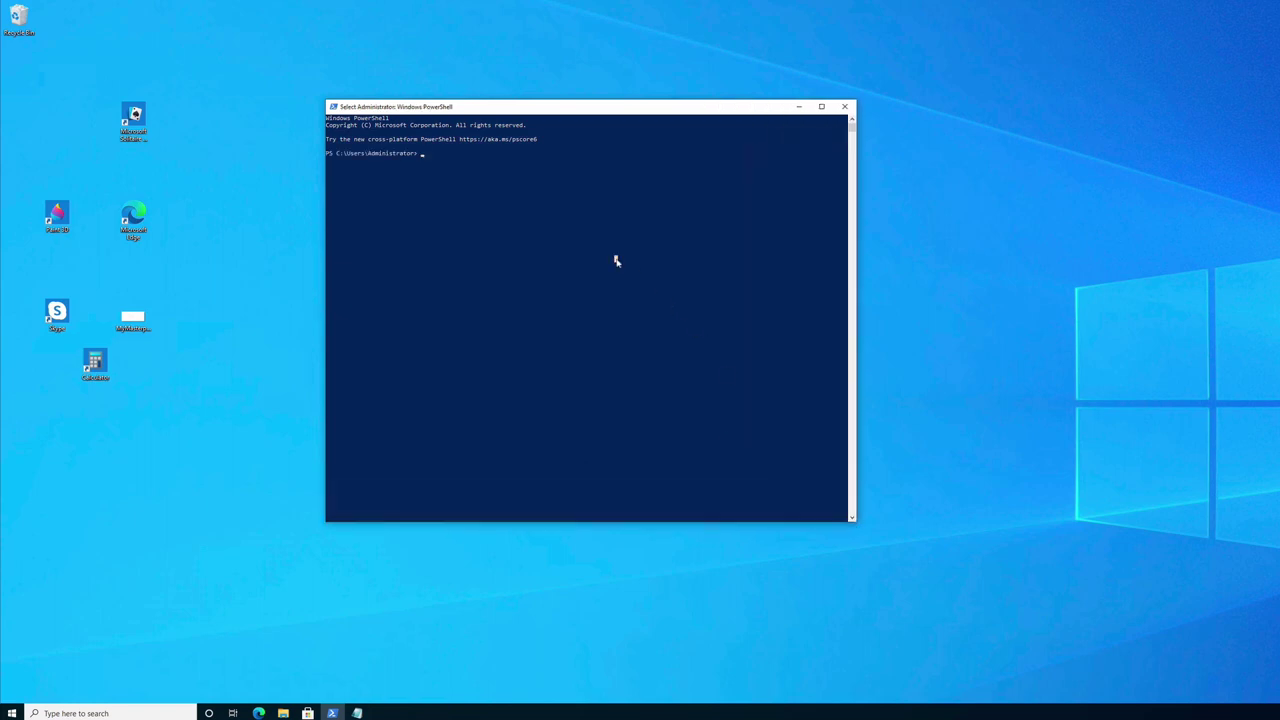
{"action": "type", "text": "cd downloads"}
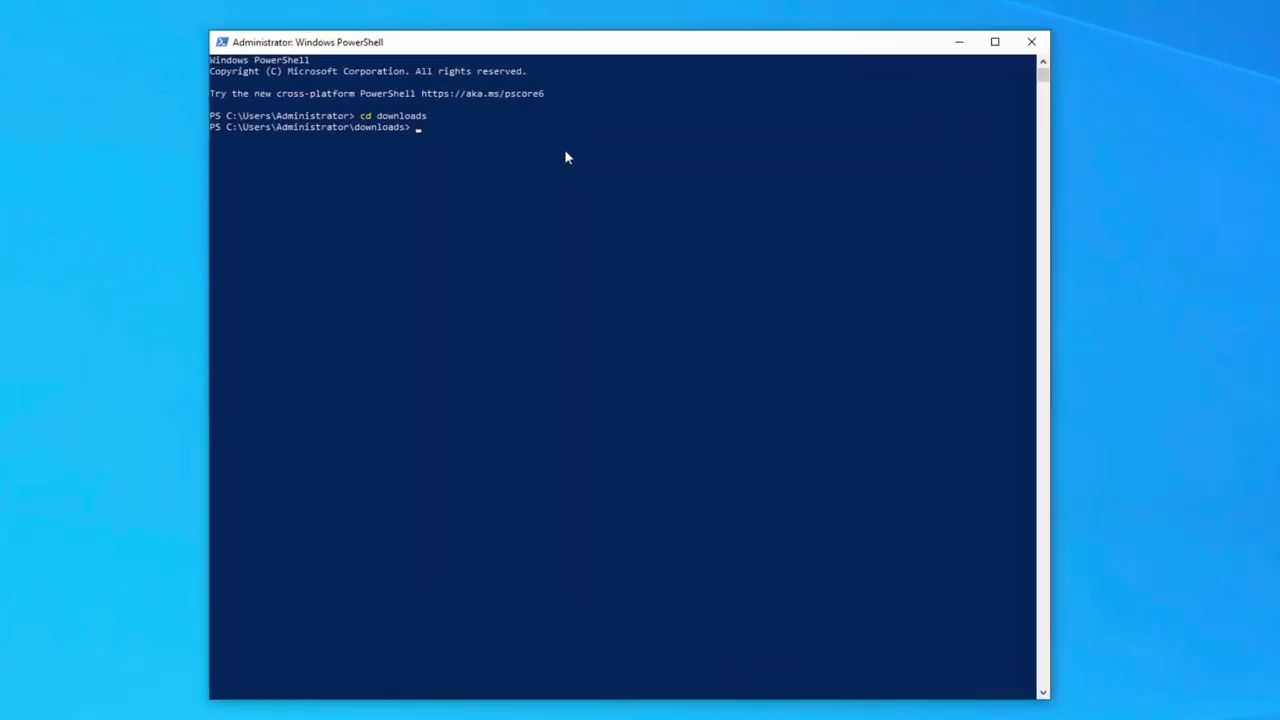
{"action": "type", "text": "dir"}
{"action": "key", "text": "Return"}
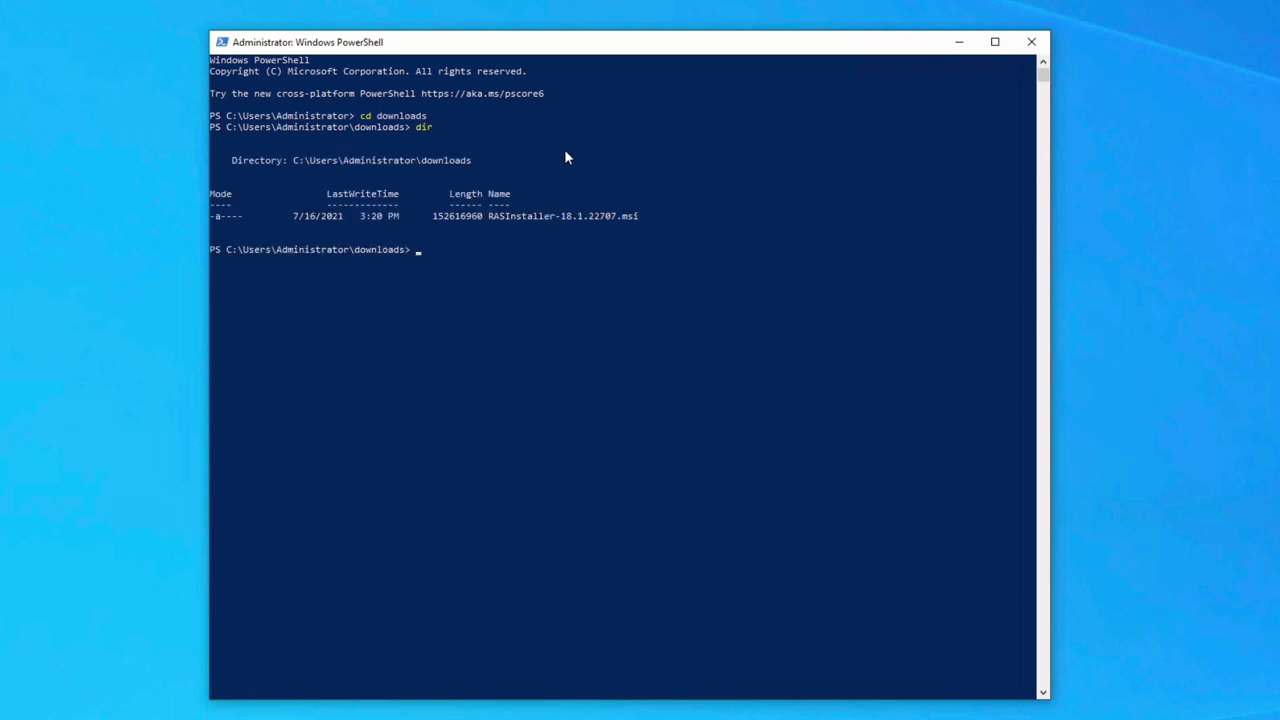
{"action": "right_click", "coordinate": [420, 258]}
{"action": "key", "text": "Return"}
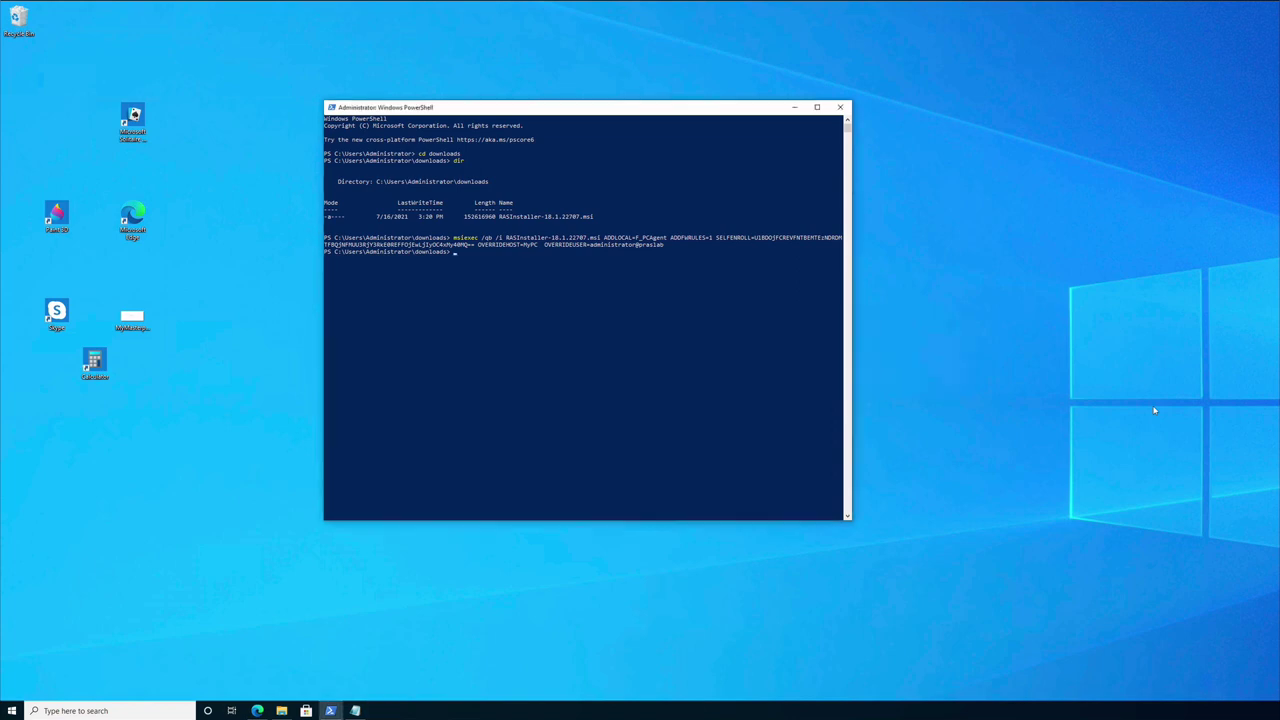
Step: Sign out of Windows via the Win+X Shut down or sign out menu
{"action": "right_click", "coordinate": [11, 710]}
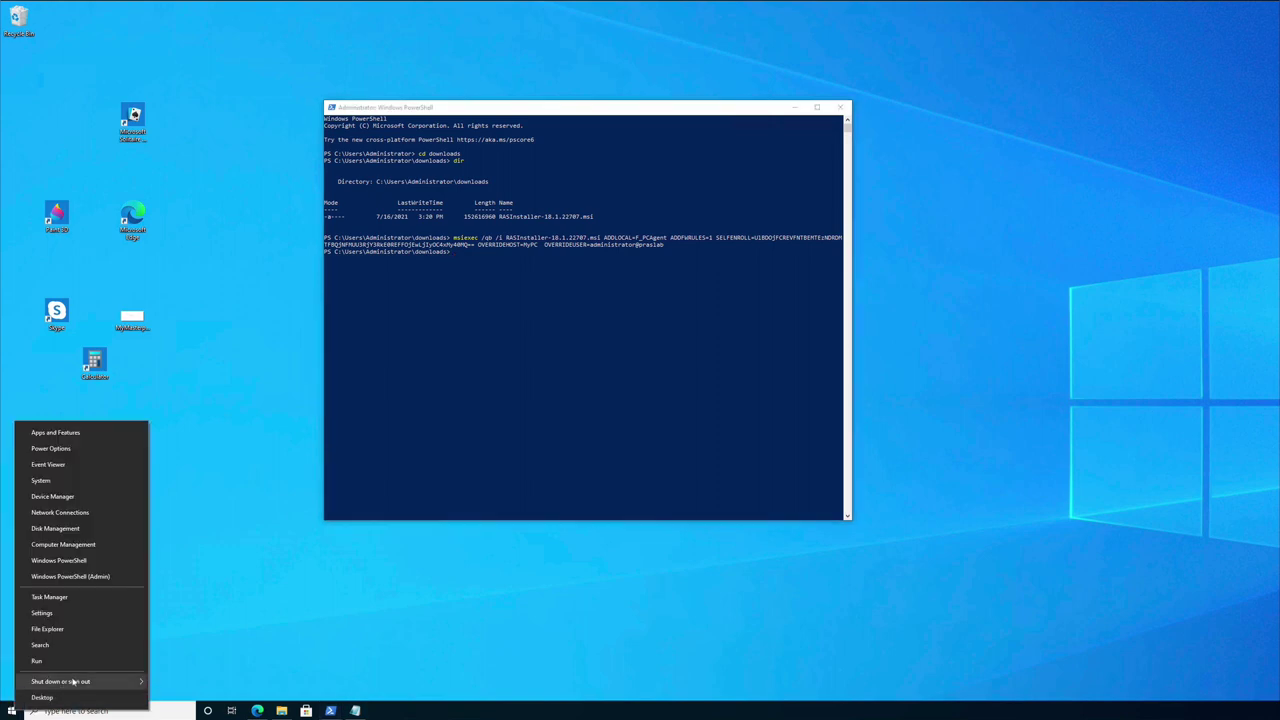
{"action": "mouse_move", "coordinate": [73, 683]}
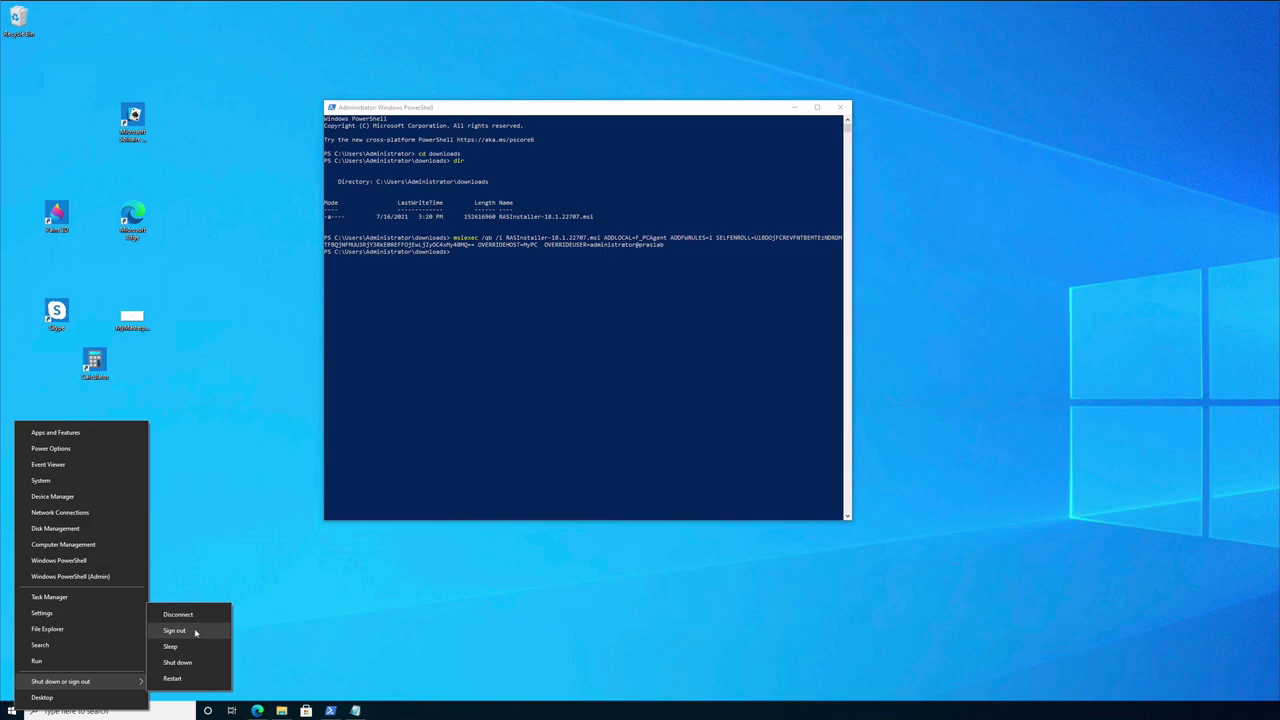
{"action": "left_click", "coordinate": [174, 630]}
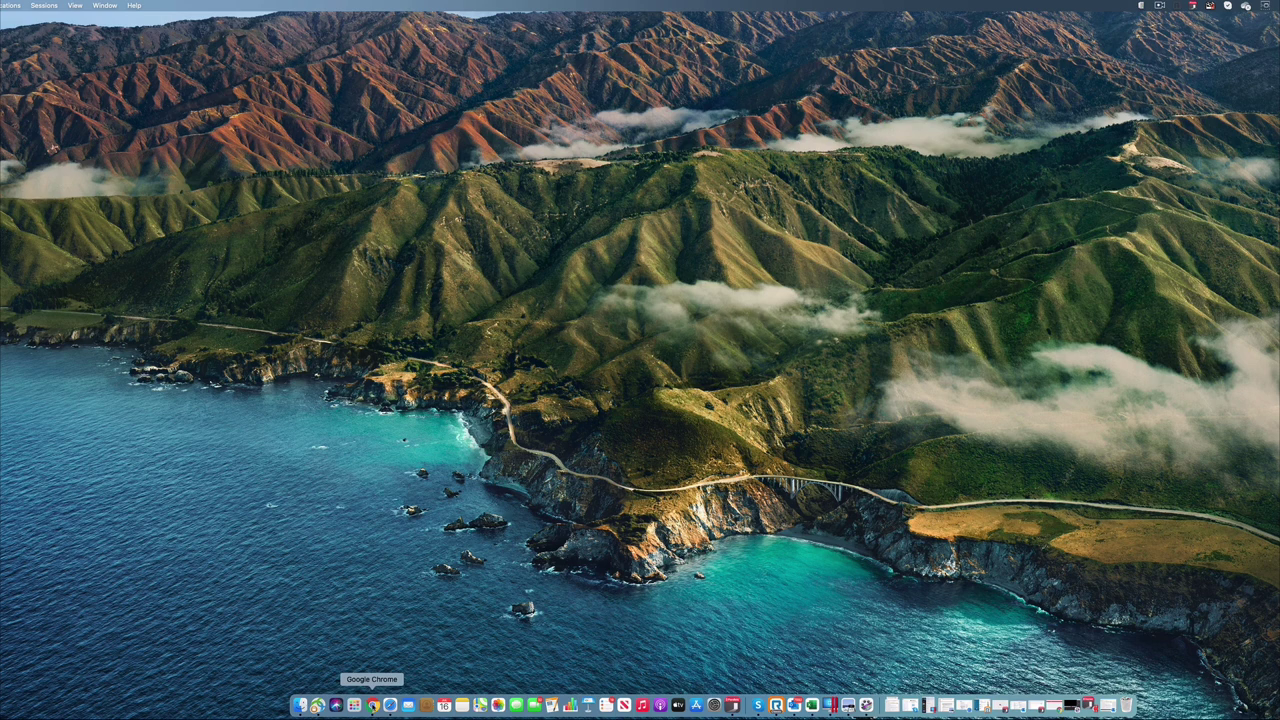
Step: Refresh the HTML5 Client's published resources and launch the new MyPC desktop
{"action": "left_click", "coordinate": [372, 705]}
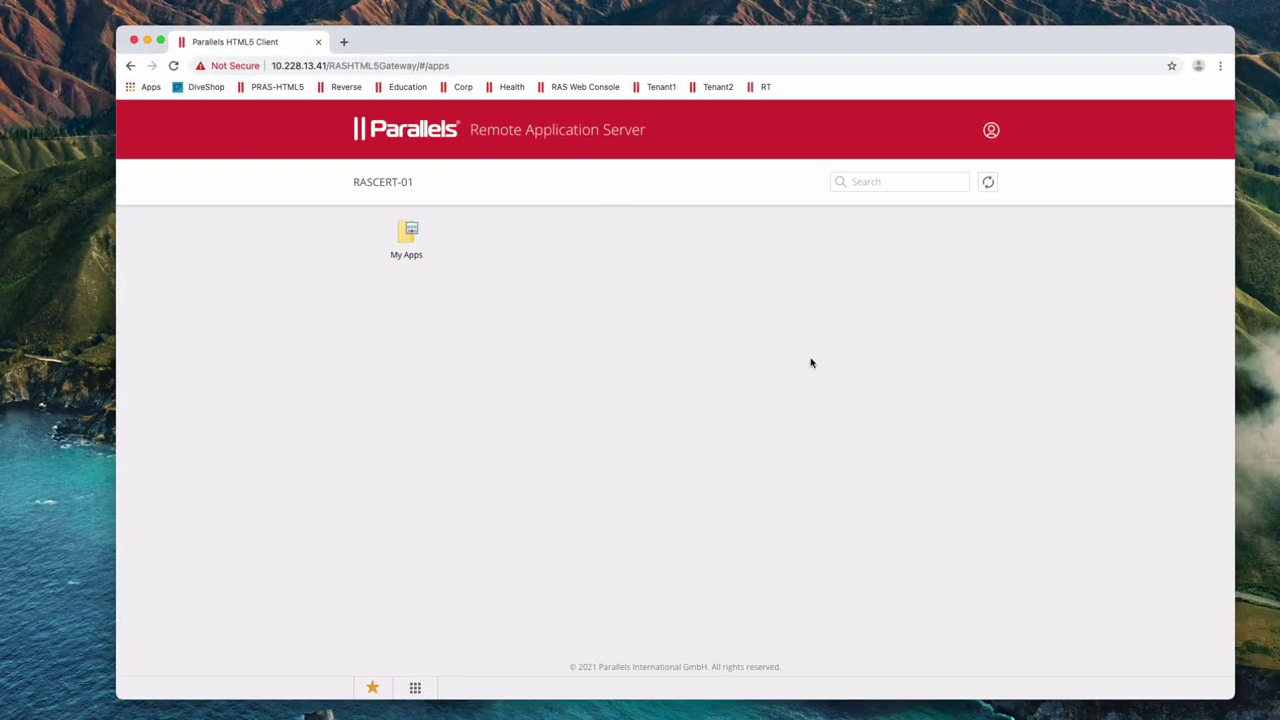
{"action": "left_click", "coordinate": [988, 185]}
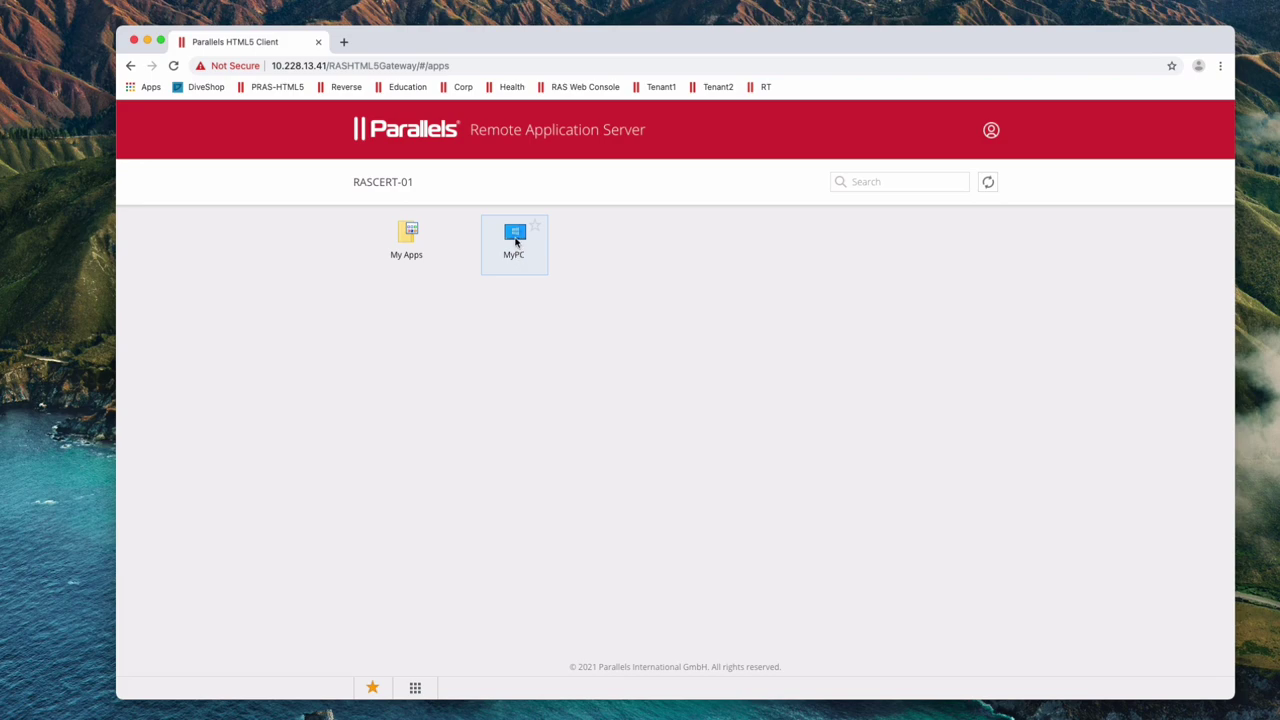
{"action": "left_click", "coordinate": [515, 240]}
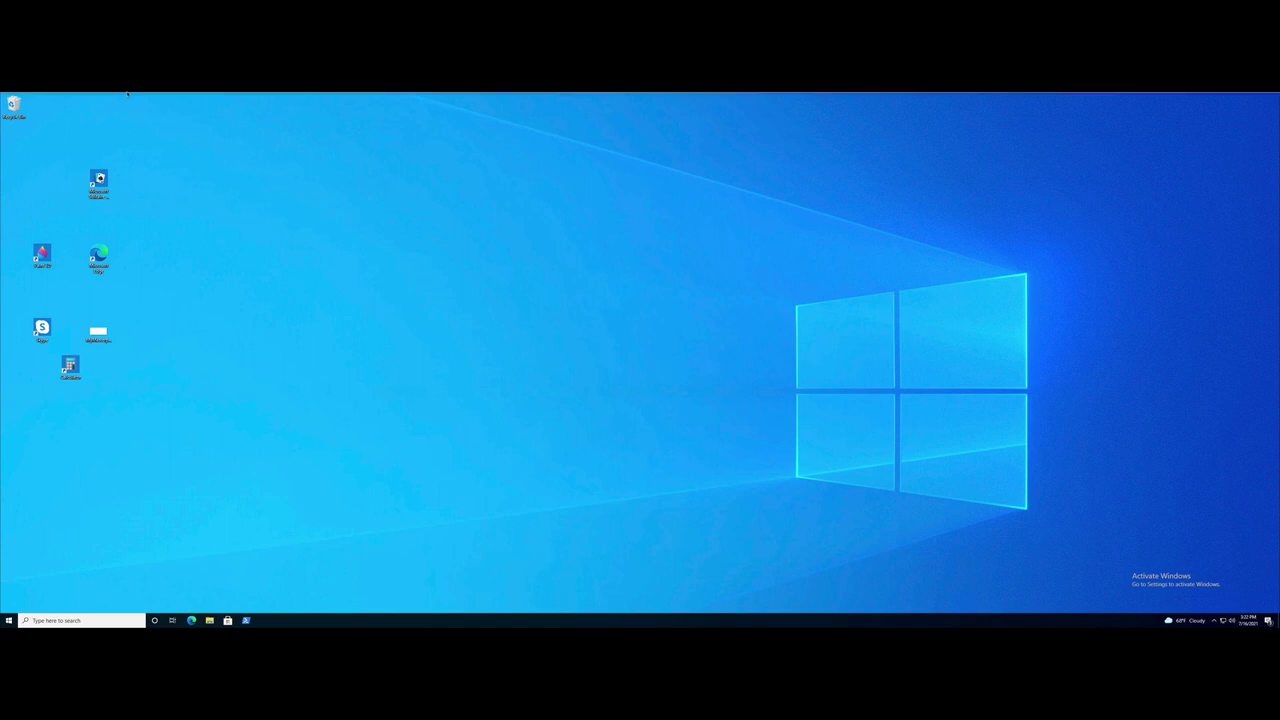
Step: Exit full screen on the MyPC desktop and sign out of its Windows session
{"action": "mouse_move", "coordinate": [128, 93]}
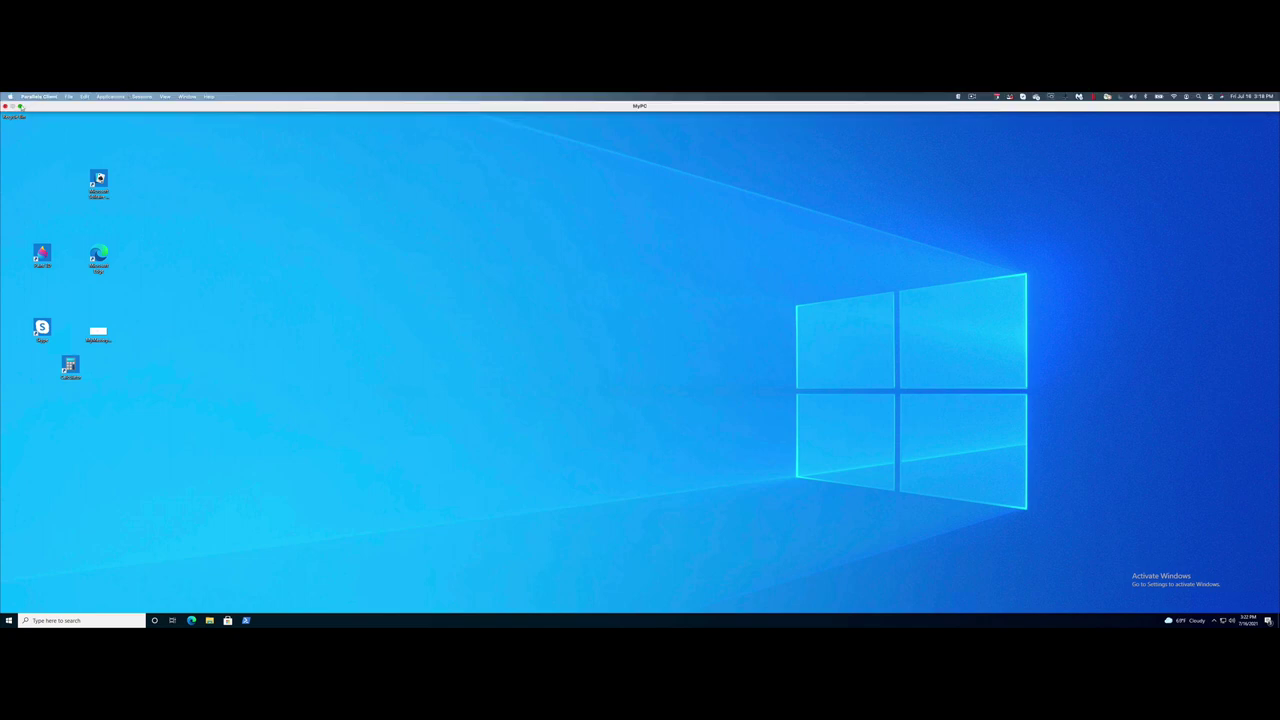
{"action": "left_click", "coordinate": [20, 106]}
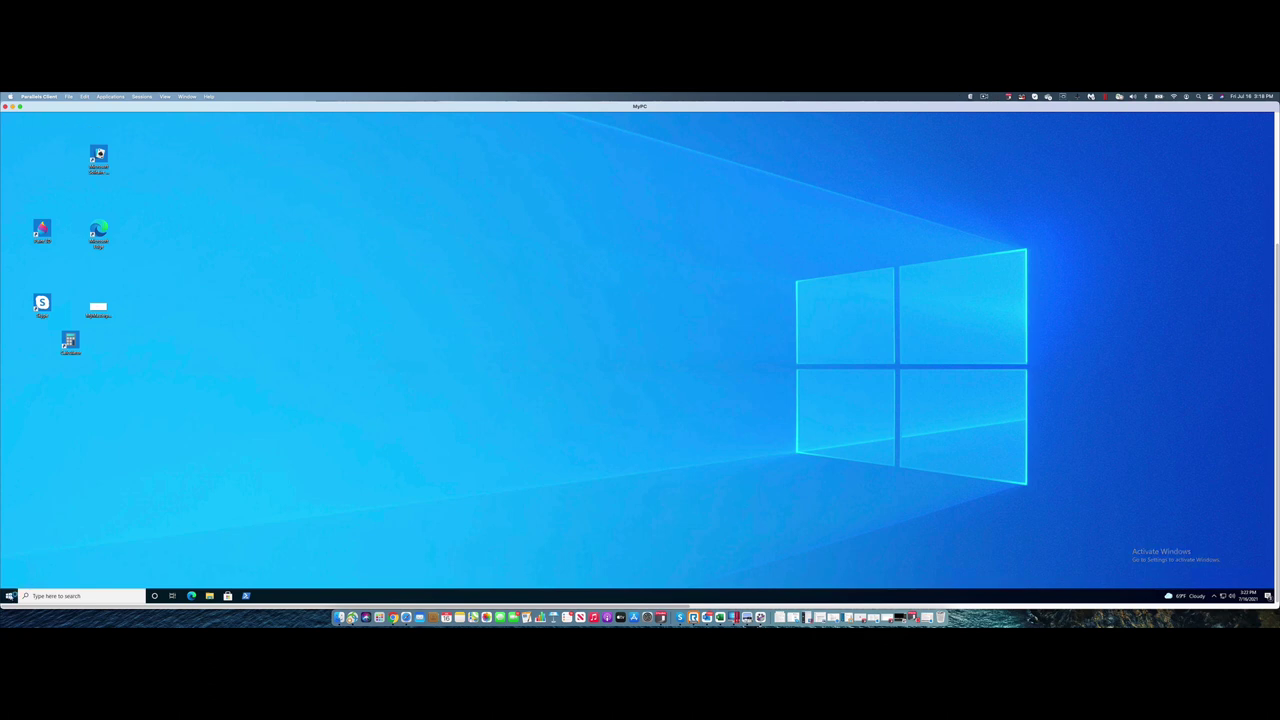
{"action": "right_click", "coordinate": [9, 596]}
{"action": "mouse_move", "coordinate": [50, 577]}
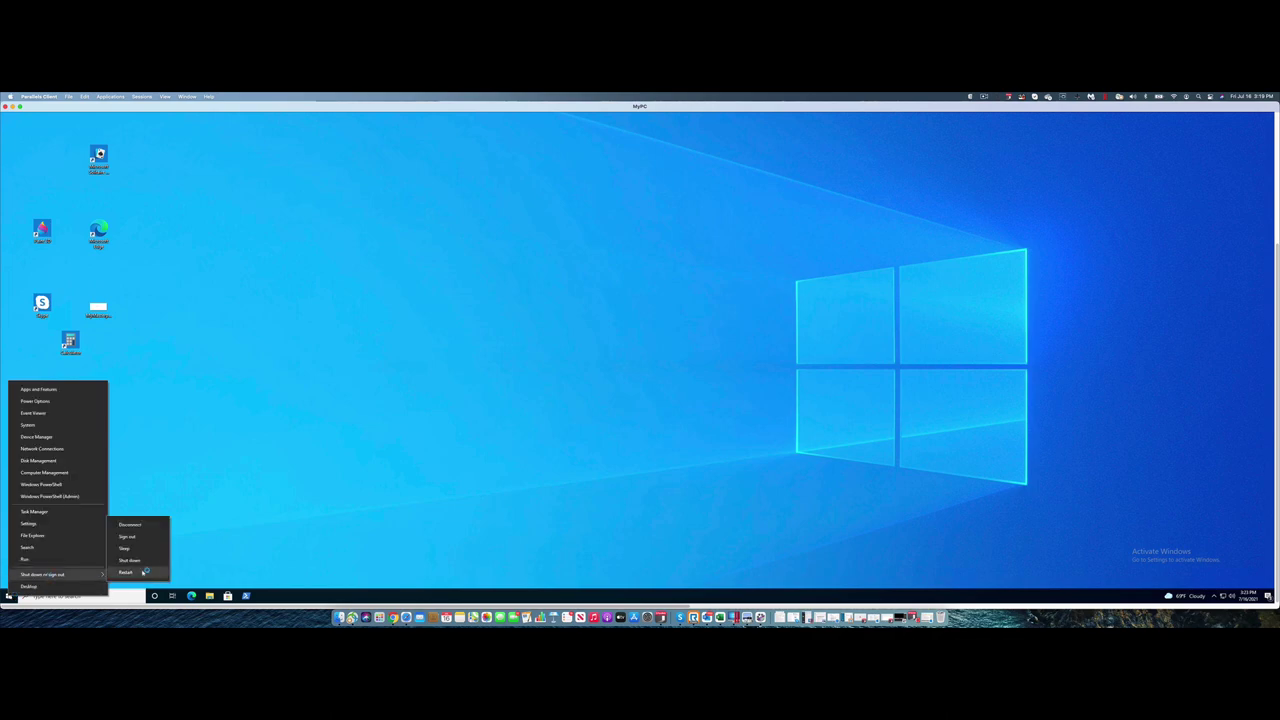
{"action": "left_click", "coordinate": [124, 537]}
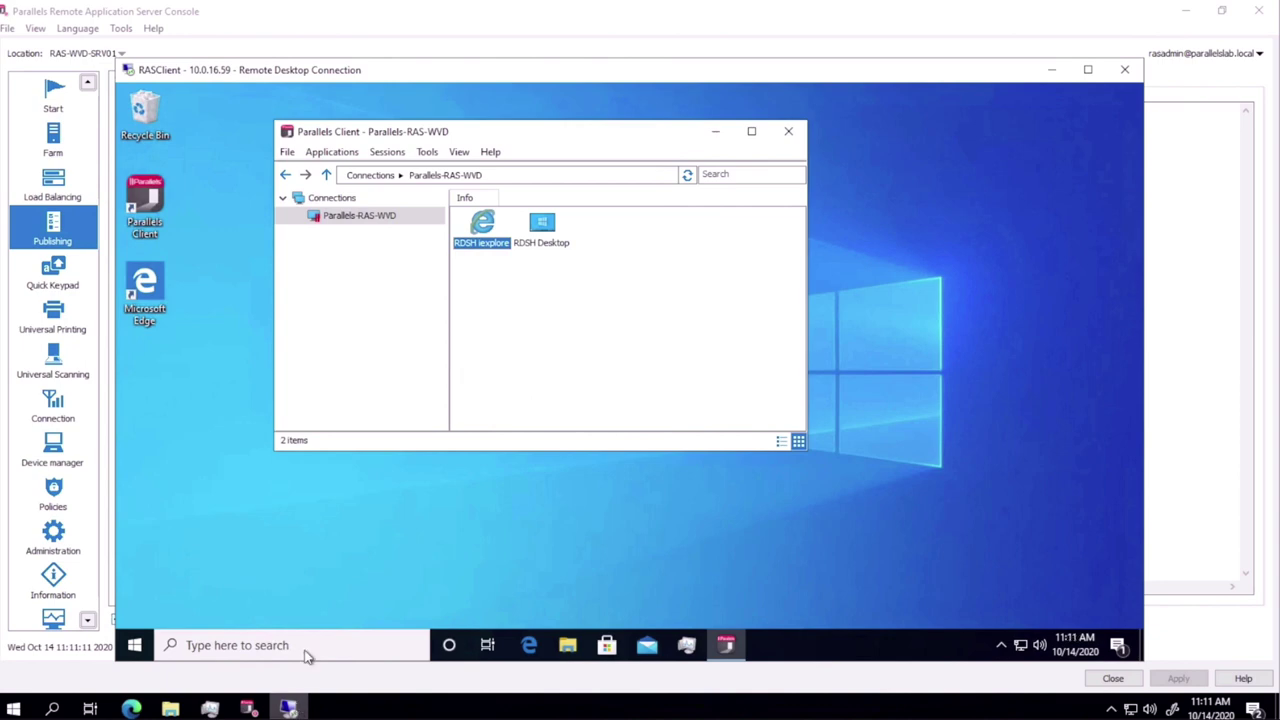
Step: Refresh the Parallels-RAS-WVD connection and launch the newly listed WVD Desktop
{"action": "right_click", "coordinate": [340, 220]}
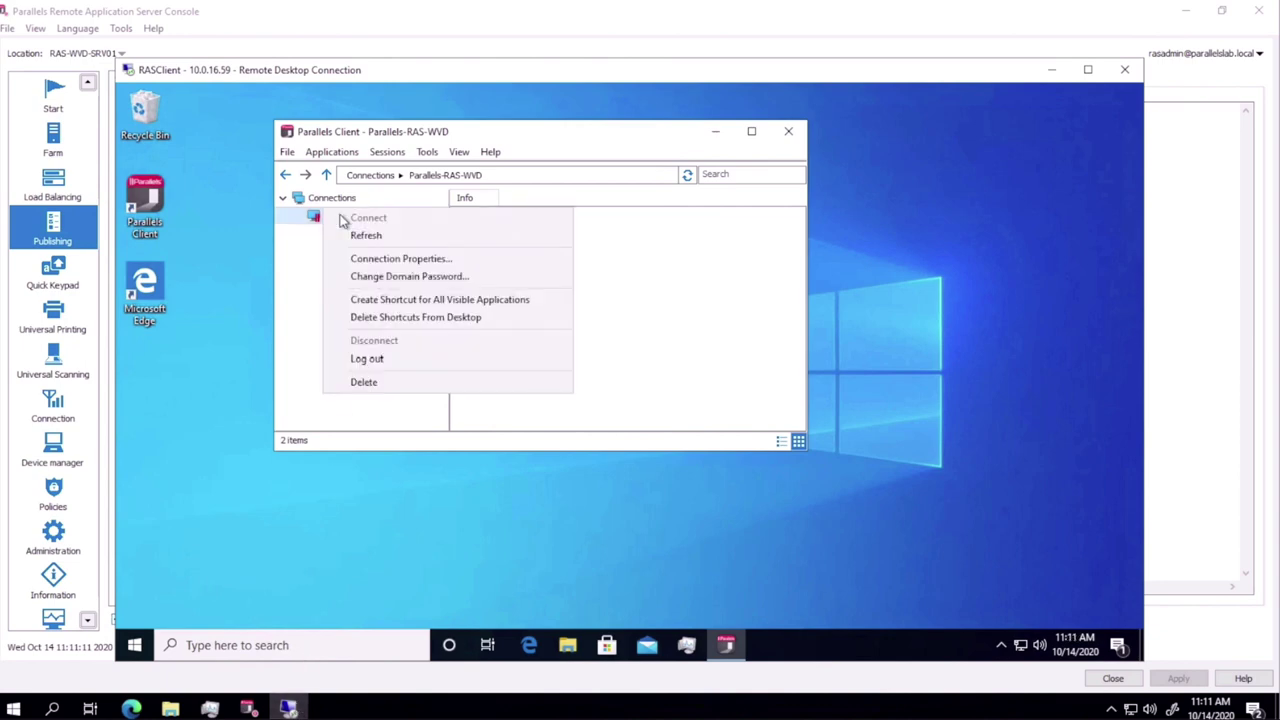
{"action": "left_click", "coordinate": [362, 235]}
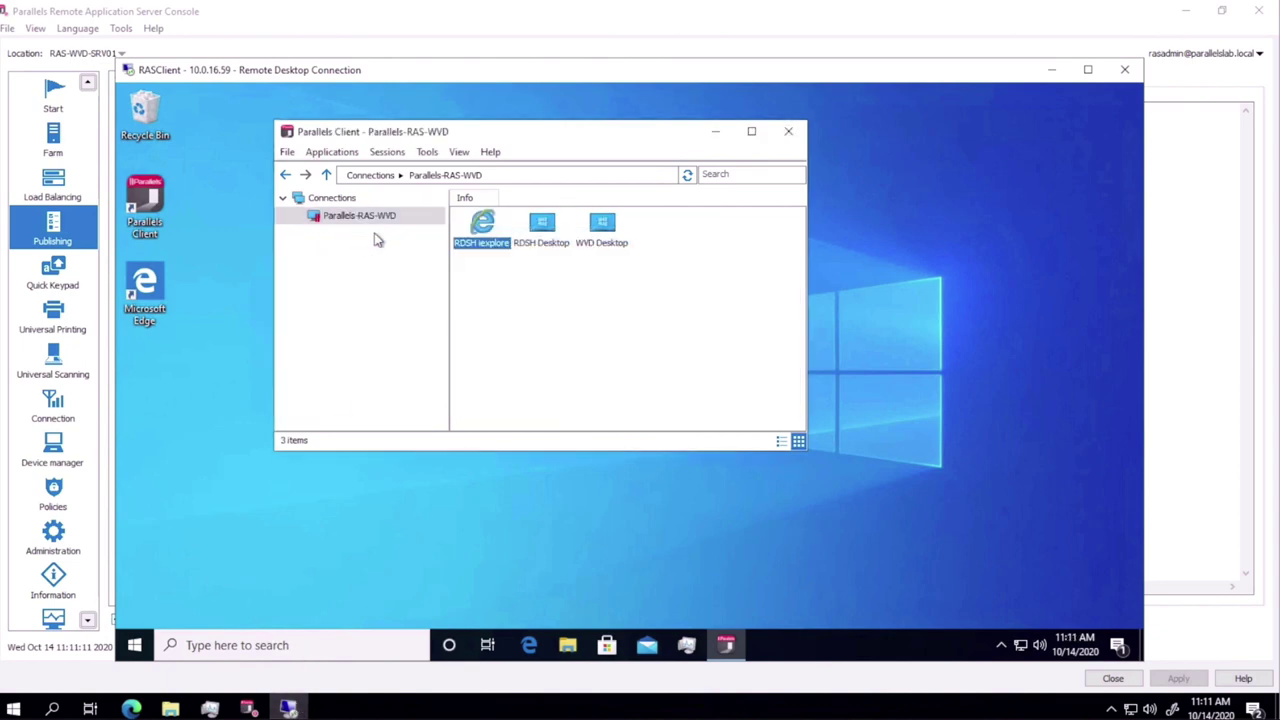
{"action": "left_click", "coordinate": [600, 223]}
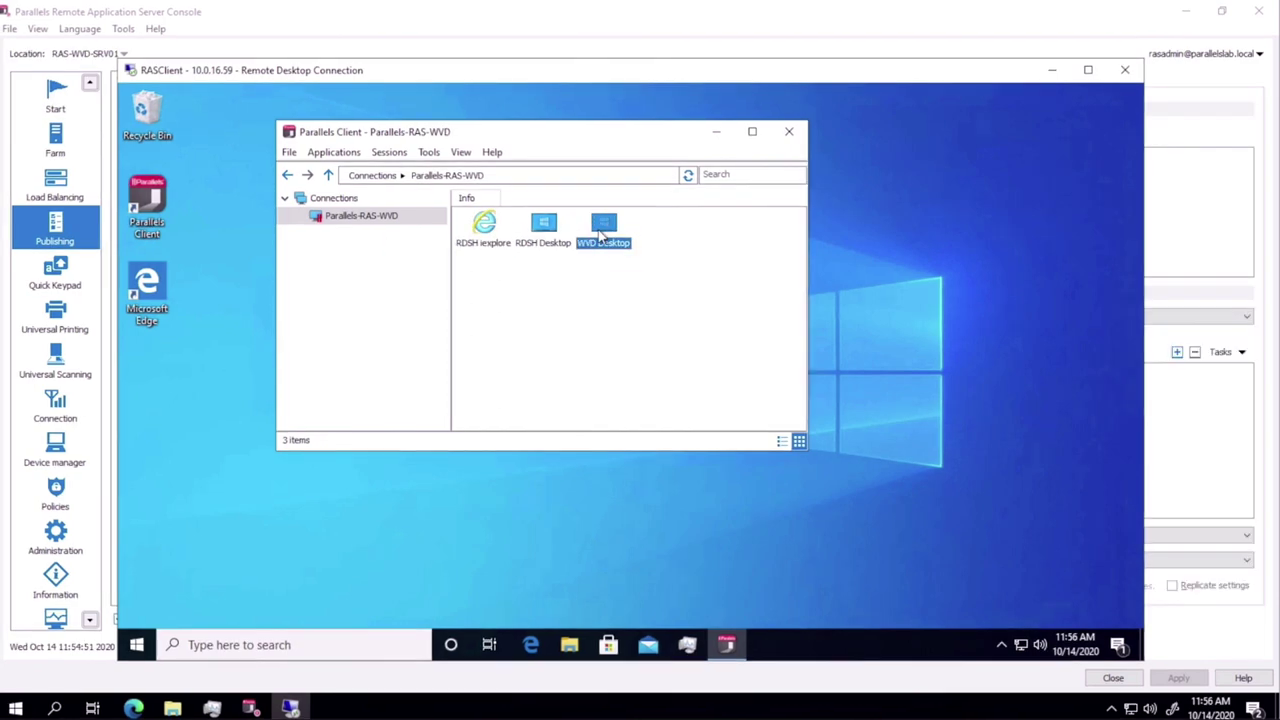
{"action": "double_click", "coordinate": [600, 233]}
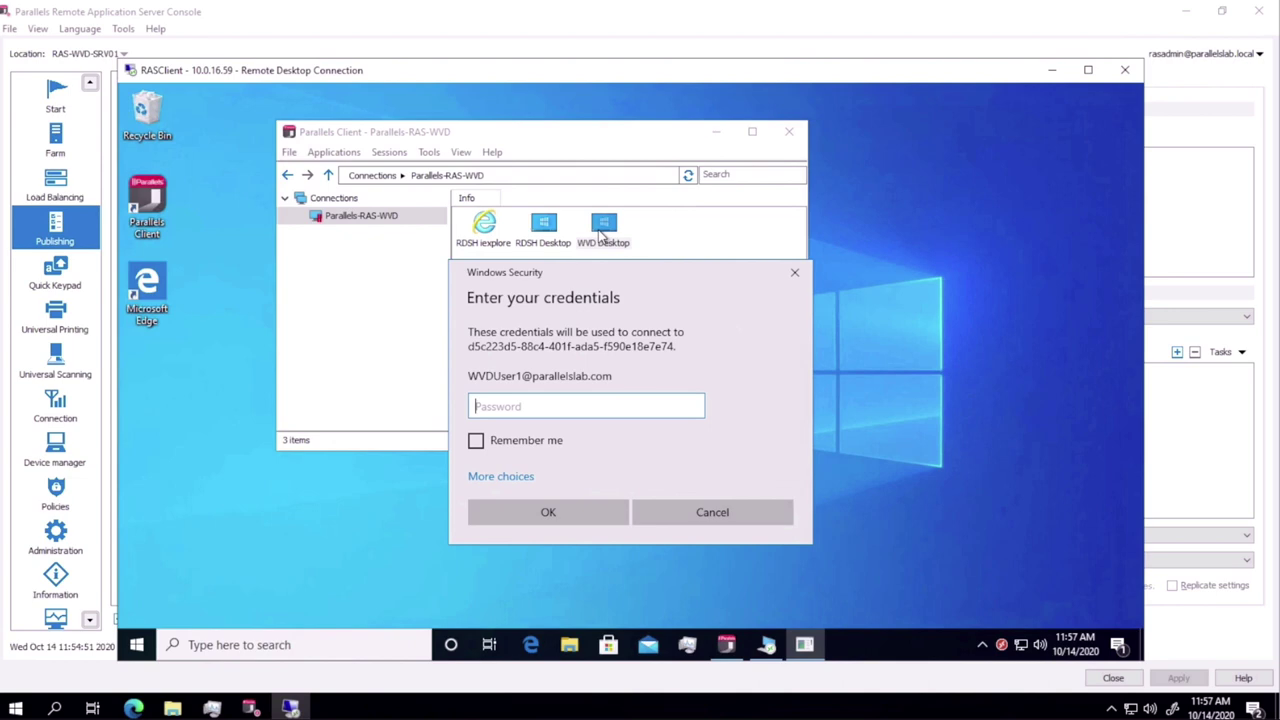
Step: Sign in to the WVD Desktop session with the account password, then switch away from it
{"action": "type", "text": "*********"}
{"action": "key", "text": "Return"}
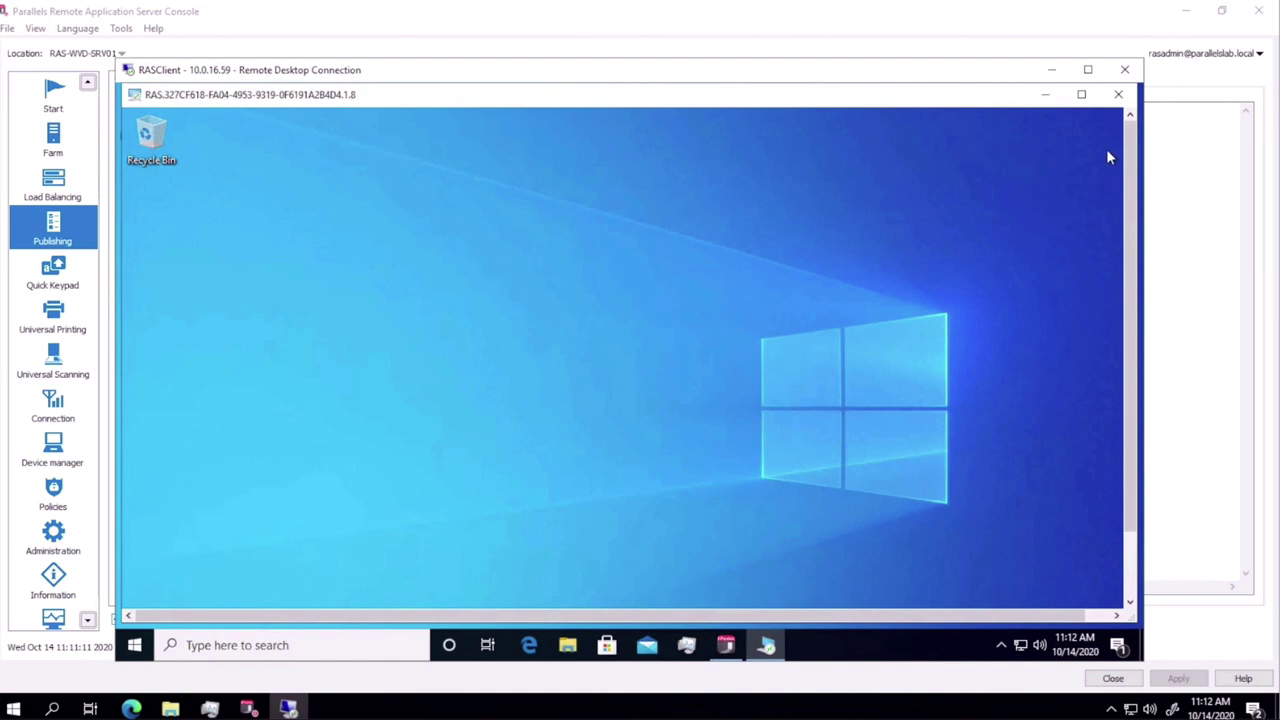
{"action": "left_click", "coordinate": [131, 709]}
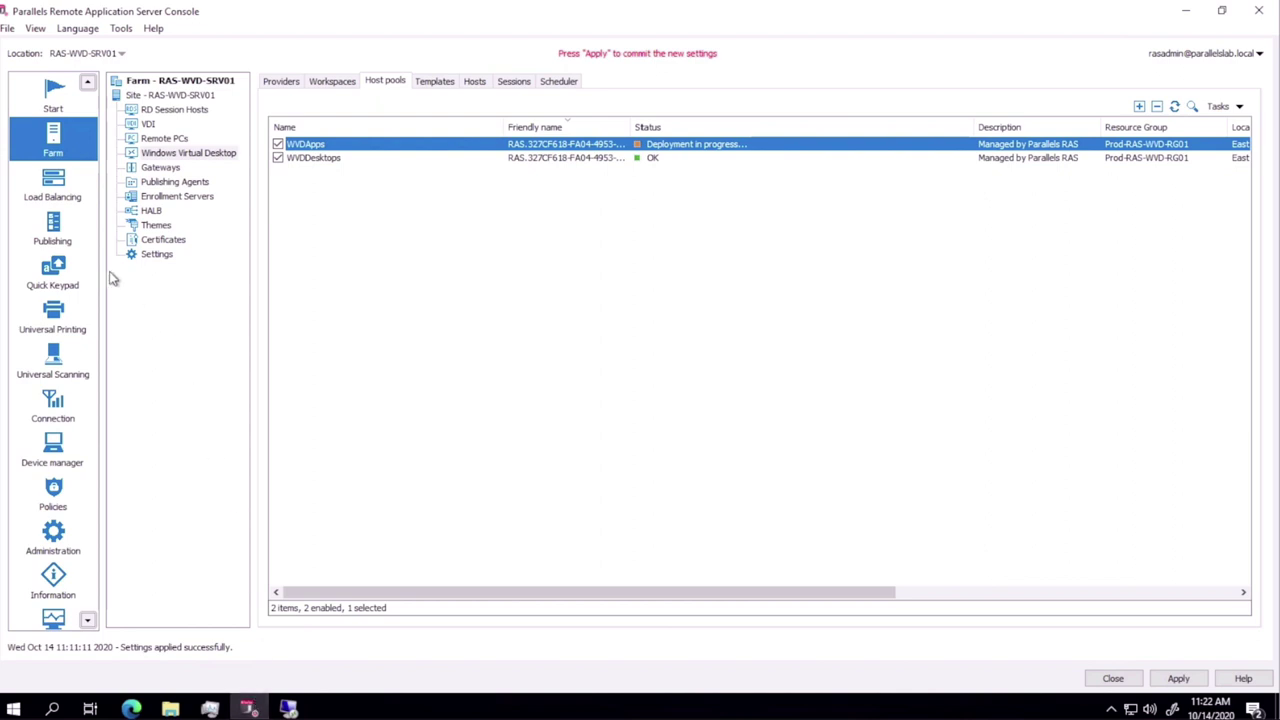
Step: Start publishing an application from Windows Virtual Desktop, using the WVDApps host pool
{"action": "left_click", "coordinate": [62, 234]}
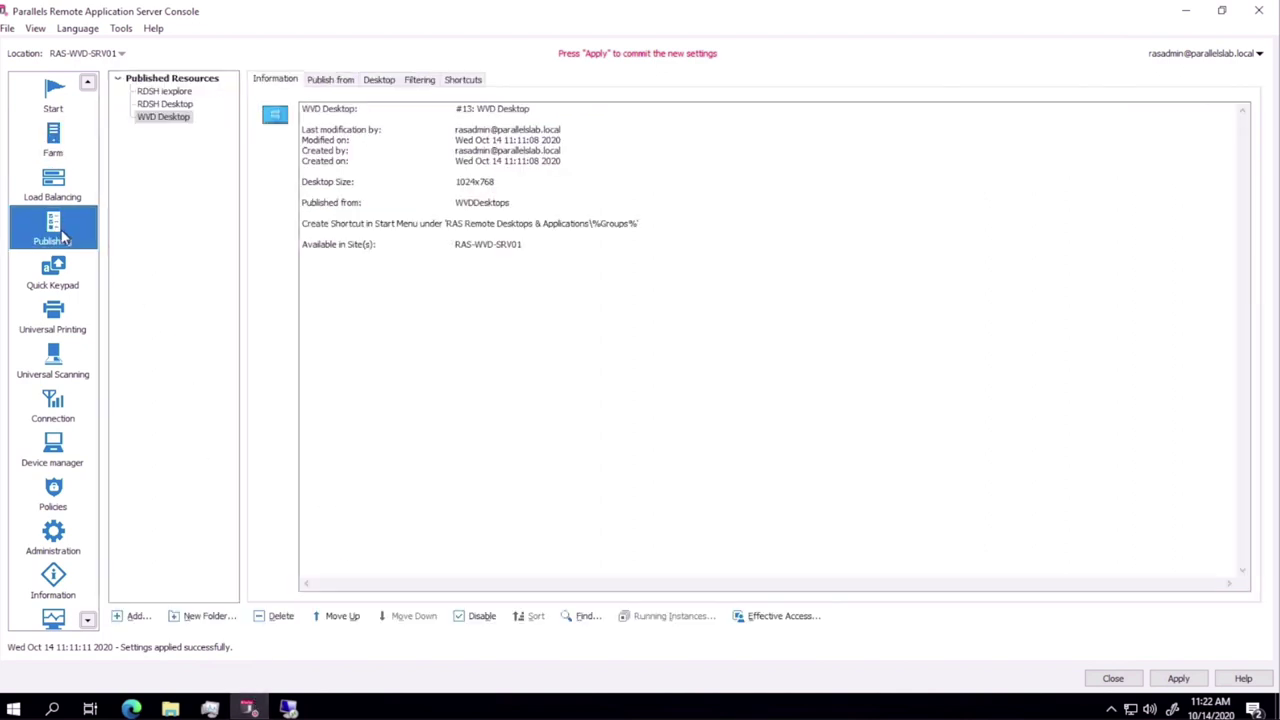
{"action": "left_click", "coordinate": [135, 616]}
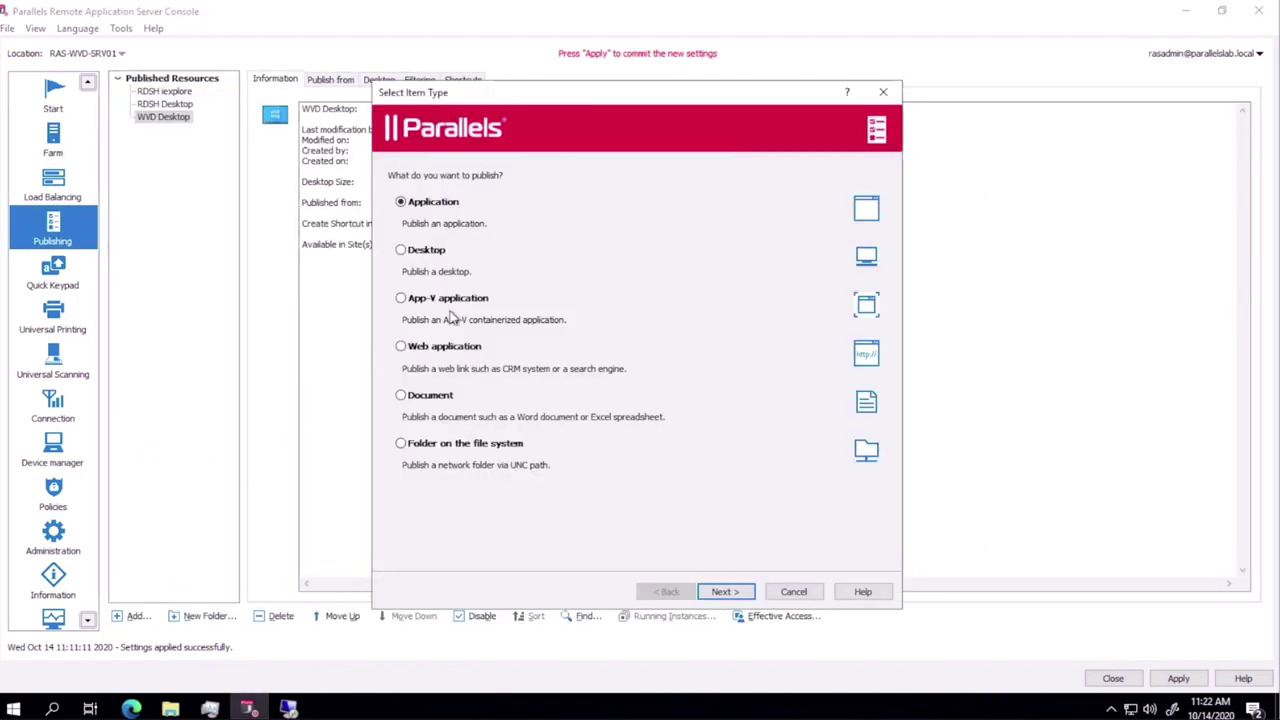
{"action": "left_click", "coordinate": [722, 594]}
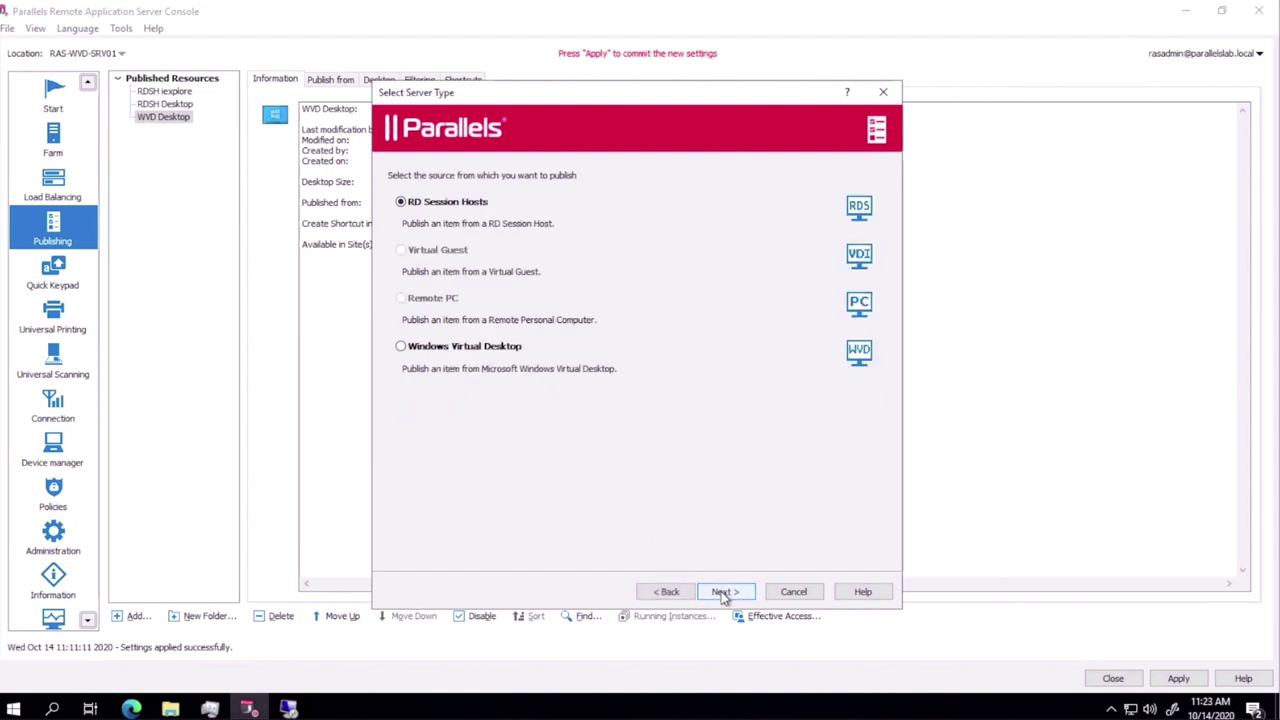
{"action": "left_click", "coordinate": [487, 347]}
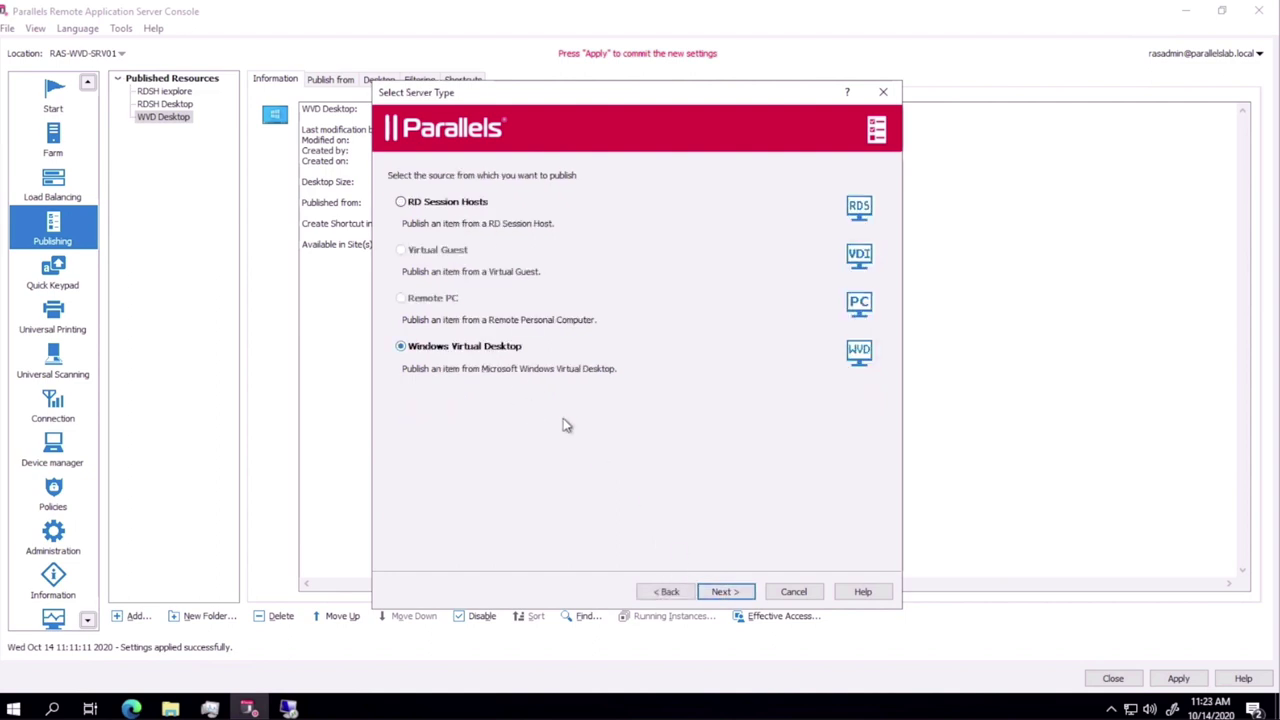
{"action": "left_click", "coordinate": [722, 591]}
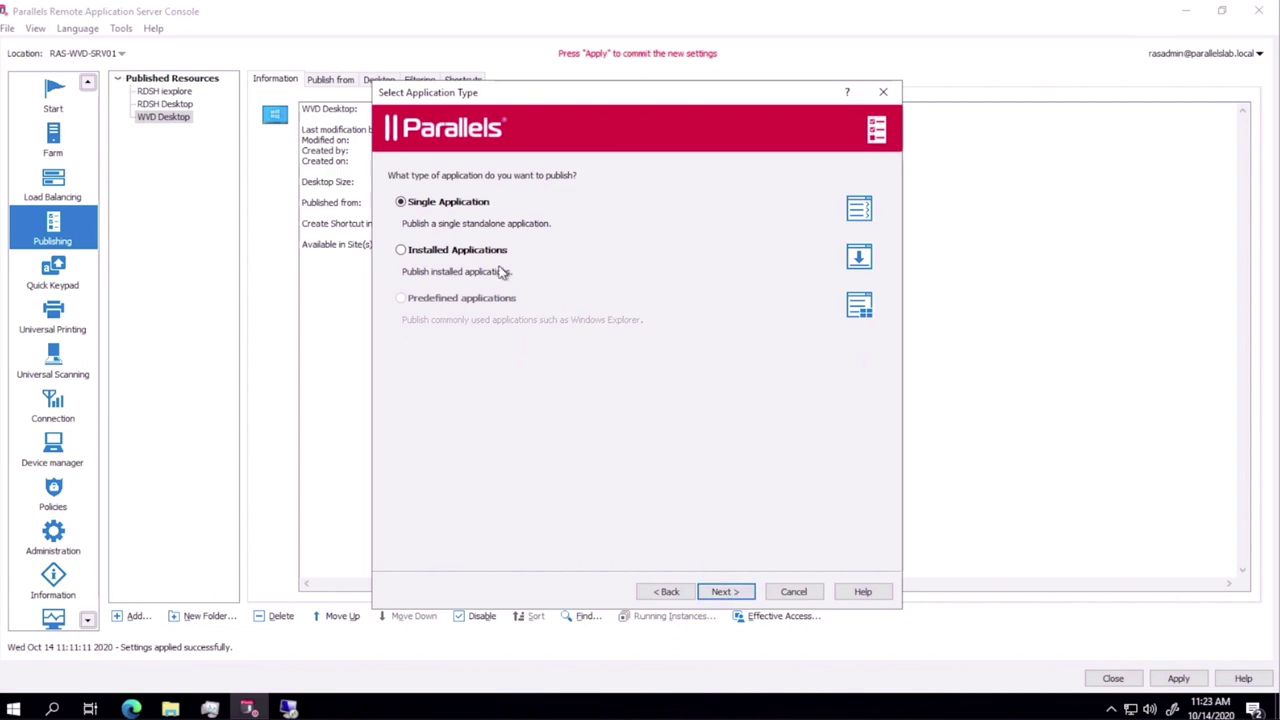
{"action": "left_click", "coordinate": [497, 256]}
{"action": "left_click", "coordinate": [736, 592]}
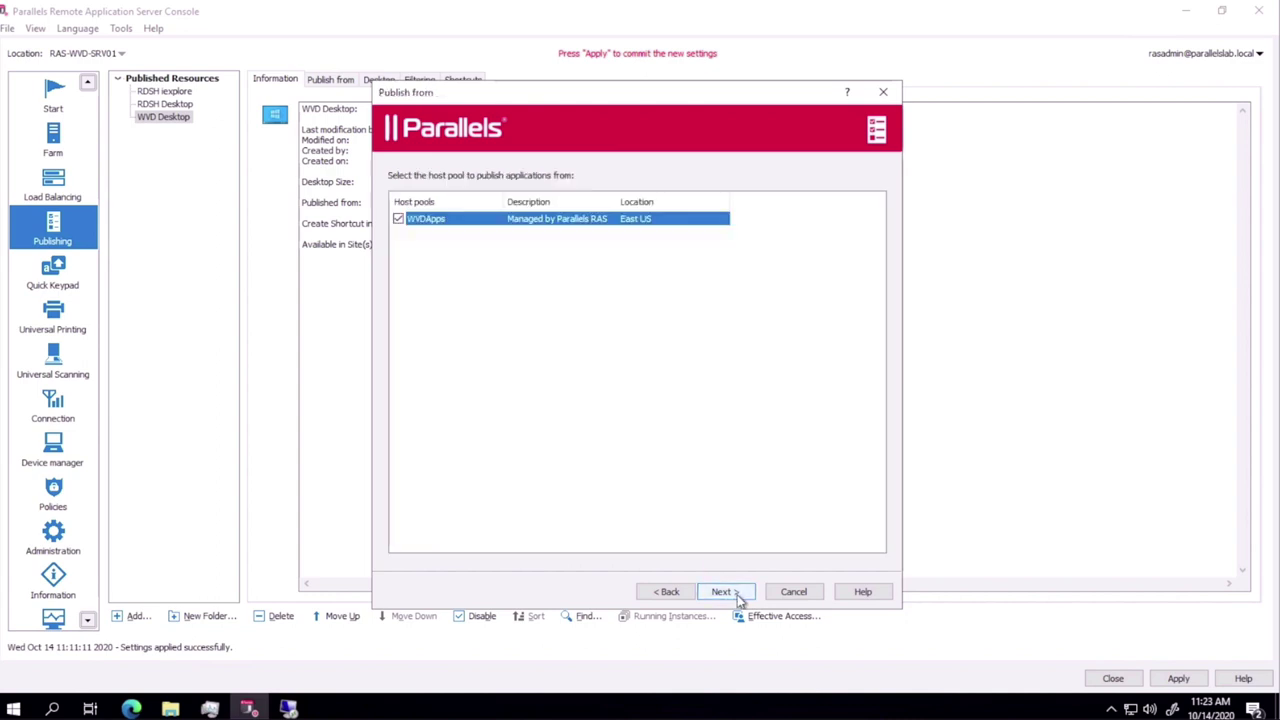
{"action": "left_click", "coordinate": [724, 592]}
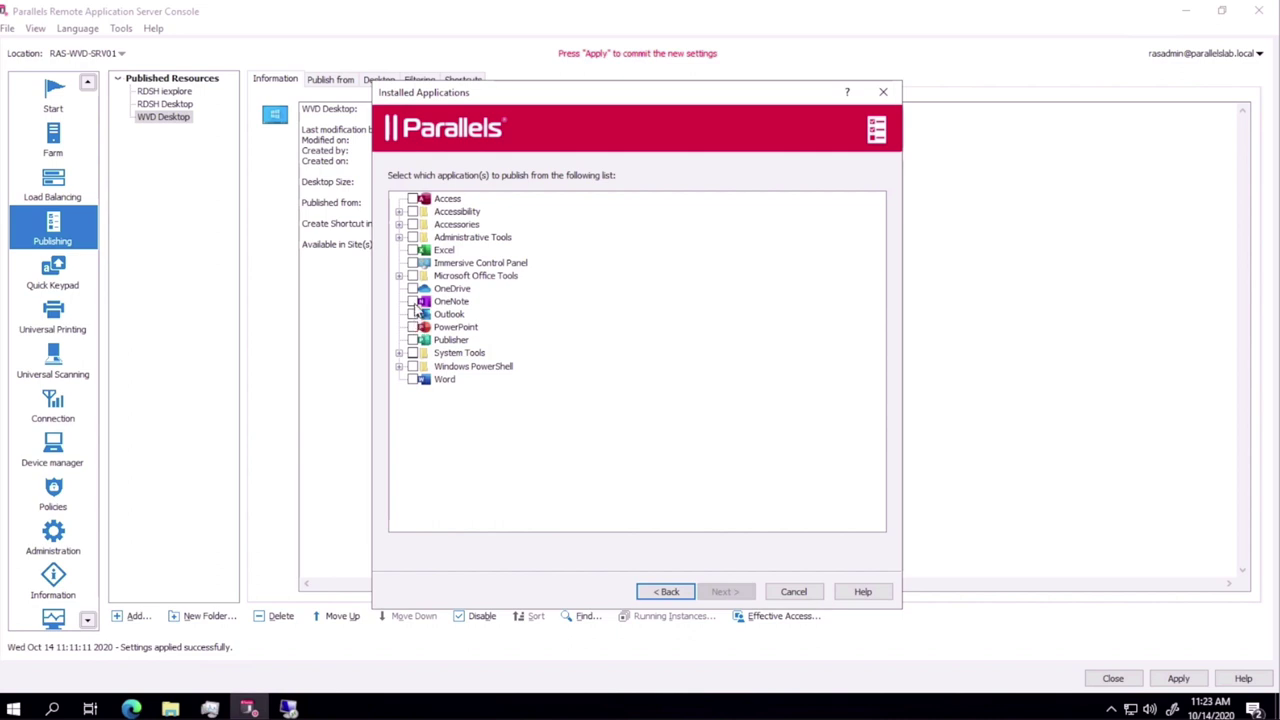
Step: Select Word as the installed application, finish the wizard and apply the settings
{"action": "left_click", "coordinate": [413, 379]}
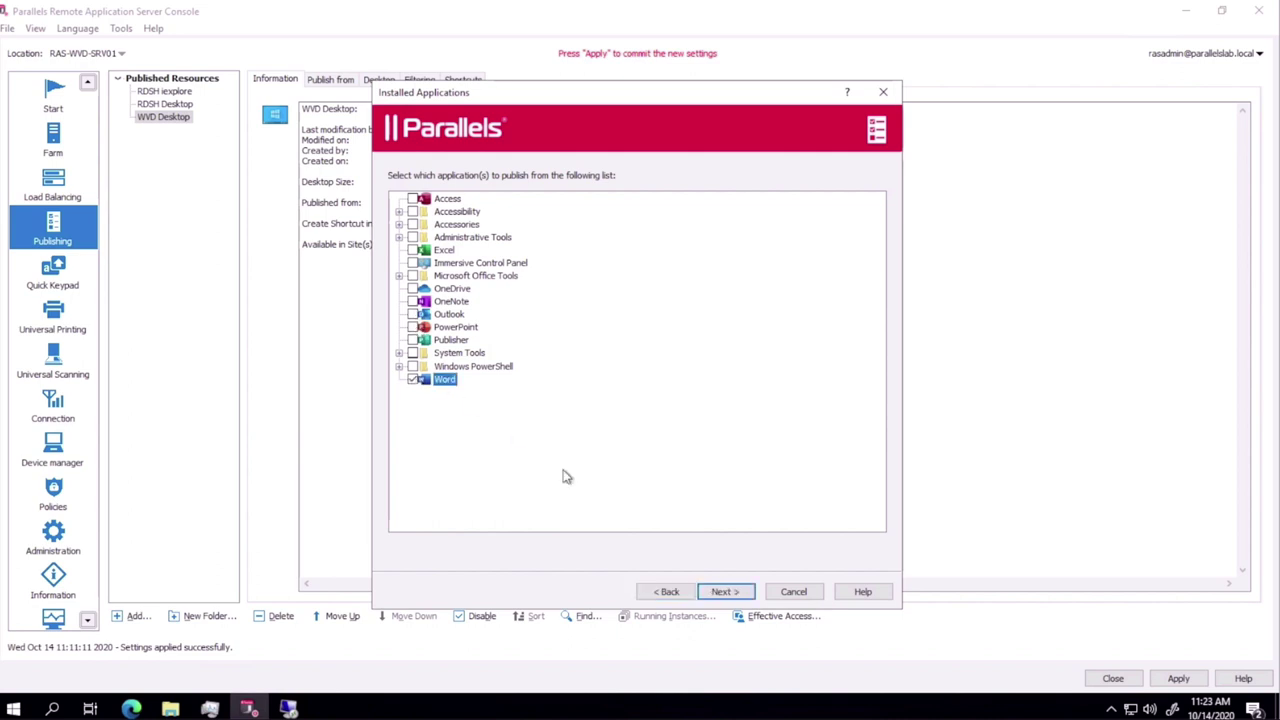
{"action": "left_click", "coordinate": [719, 597]}
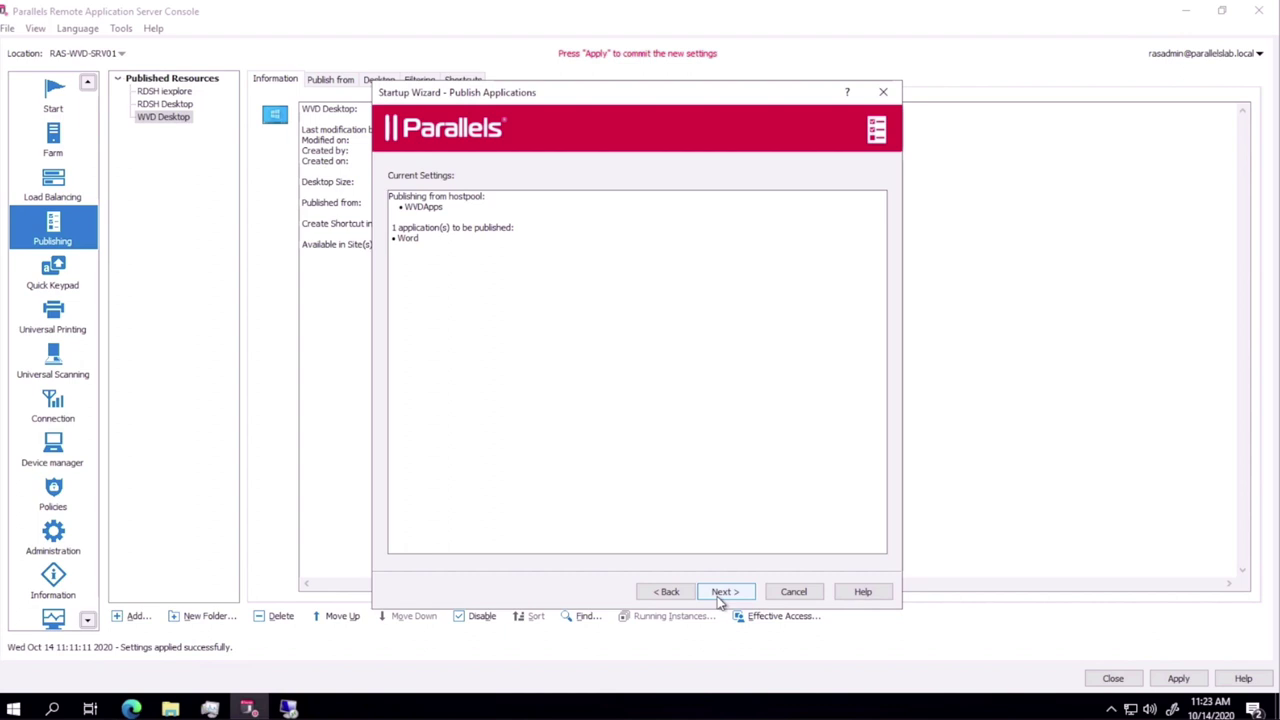
{"action": "left_click", "coordinate": [720, 597]}
{"action": "left_click", "coordinate": [720, 594]}
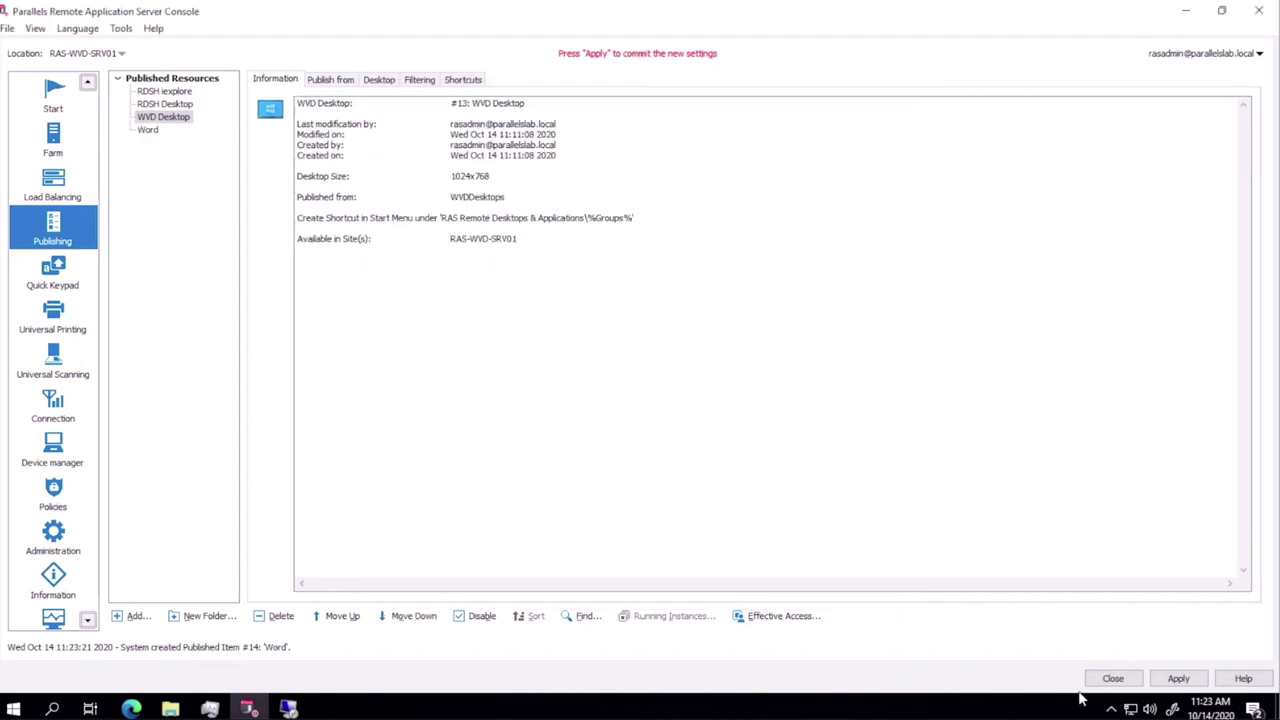
{"action": "left_click", "coordinate": [1178, 678]}
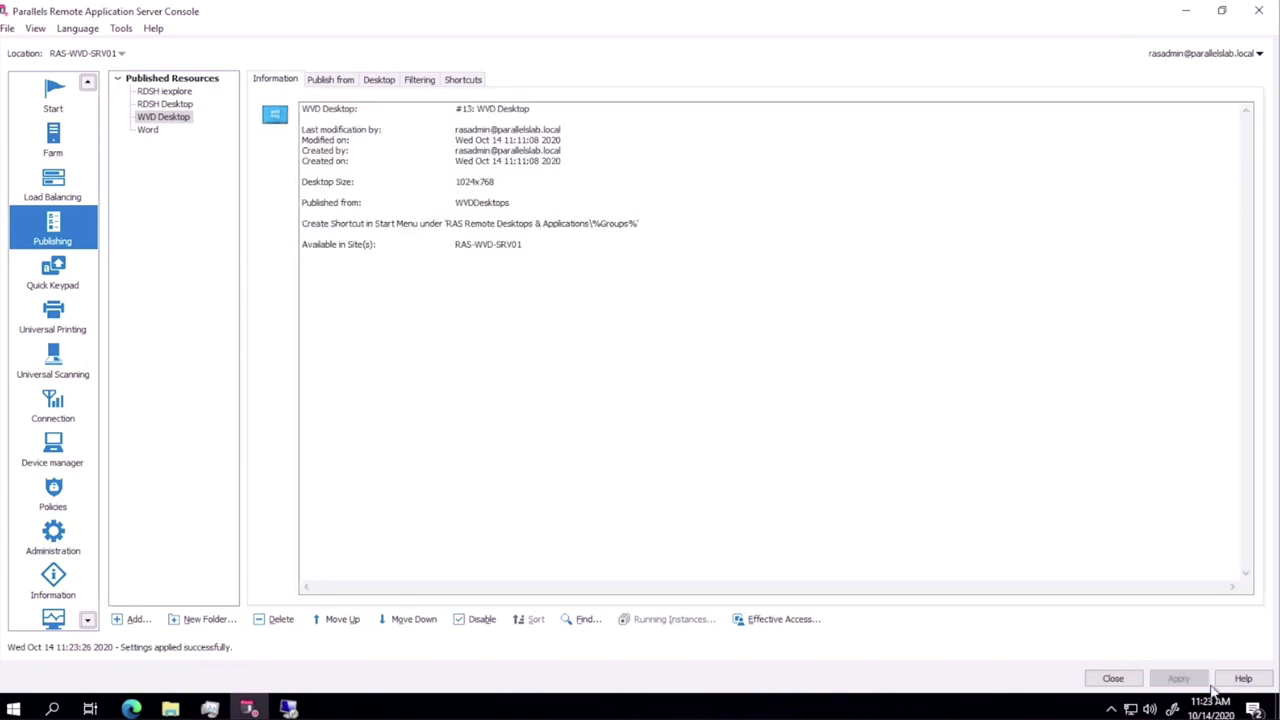
{"action": "left_click", "coordinate": [288, 708]}
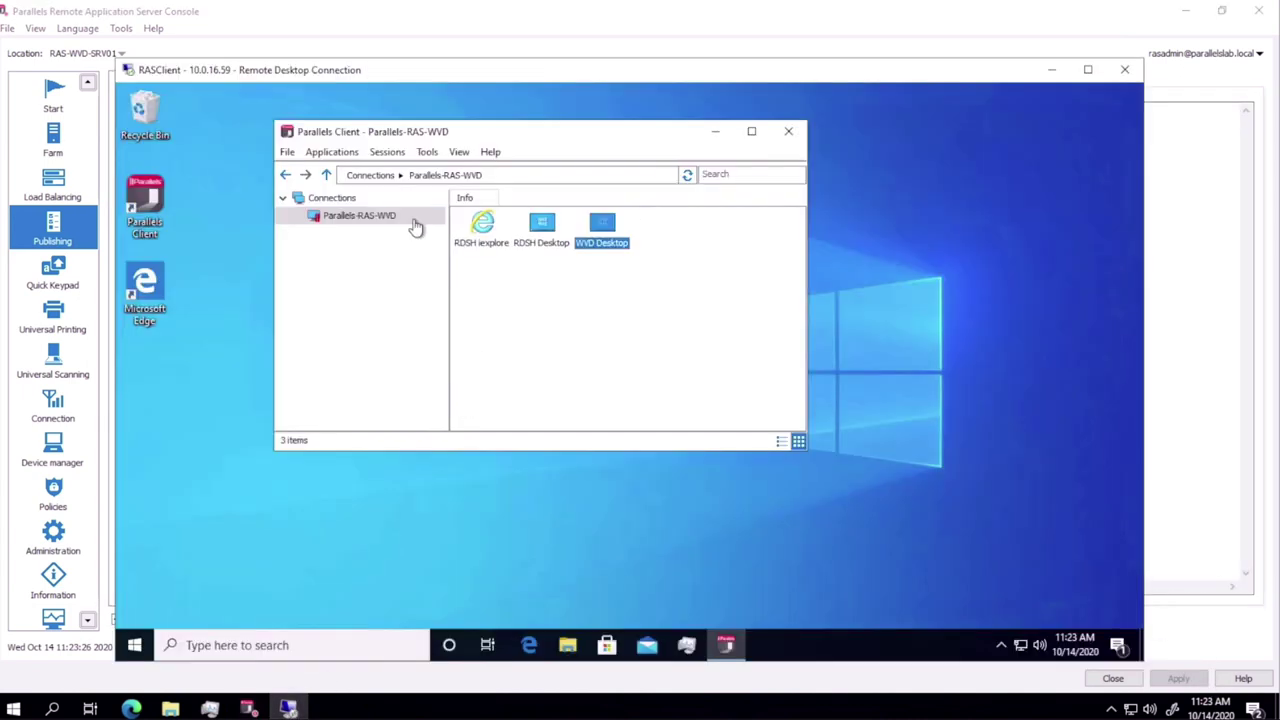
Step: Refresh the connection and launch the published Word app, signing in with the account password
{"action": "right_click", "coordinate": [415, 225]}
{"action": "left_click", "coordinate": [415, 238]}
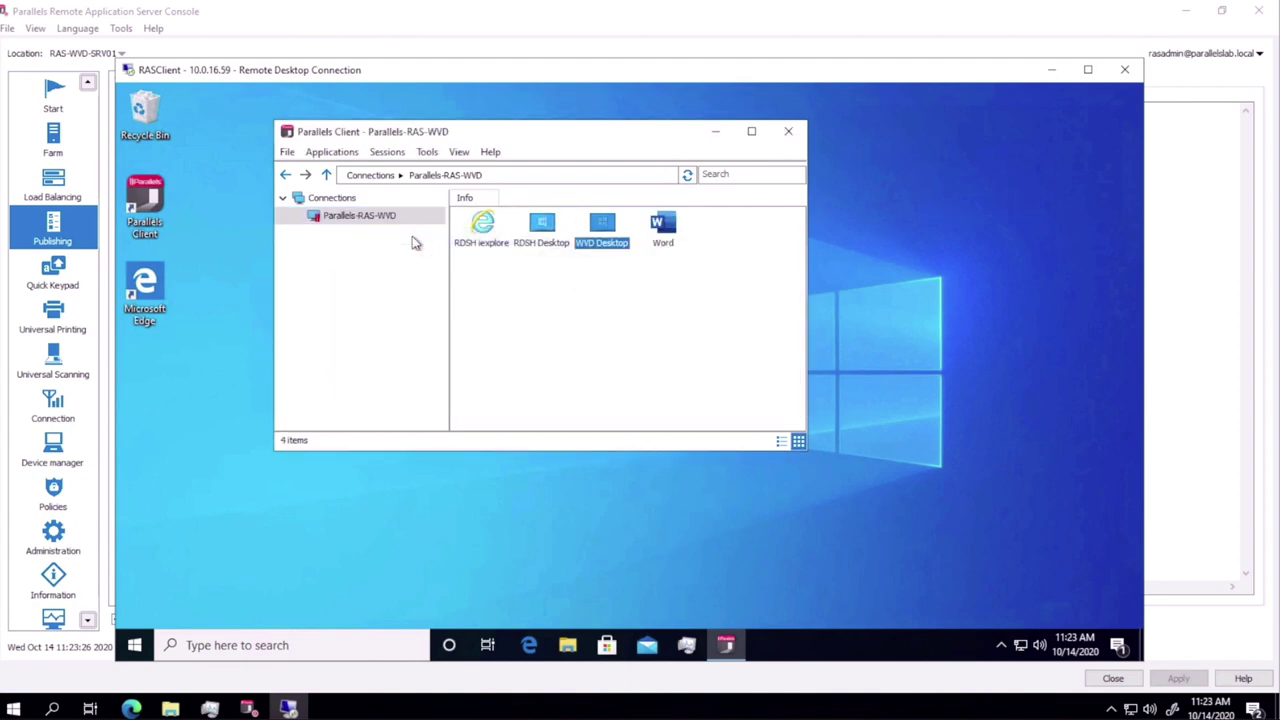
{"action": "double_click", "coordinate": [664, 230]}
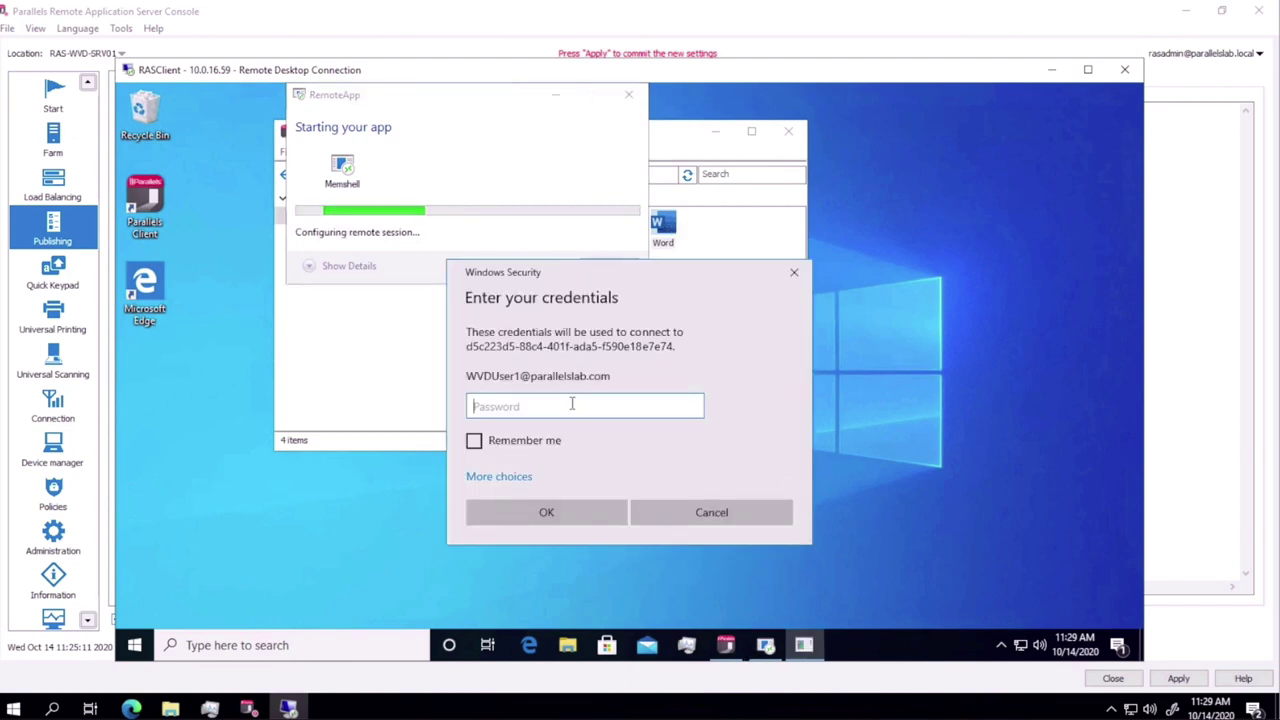
{"action": "type", "text": "••••••••••"}
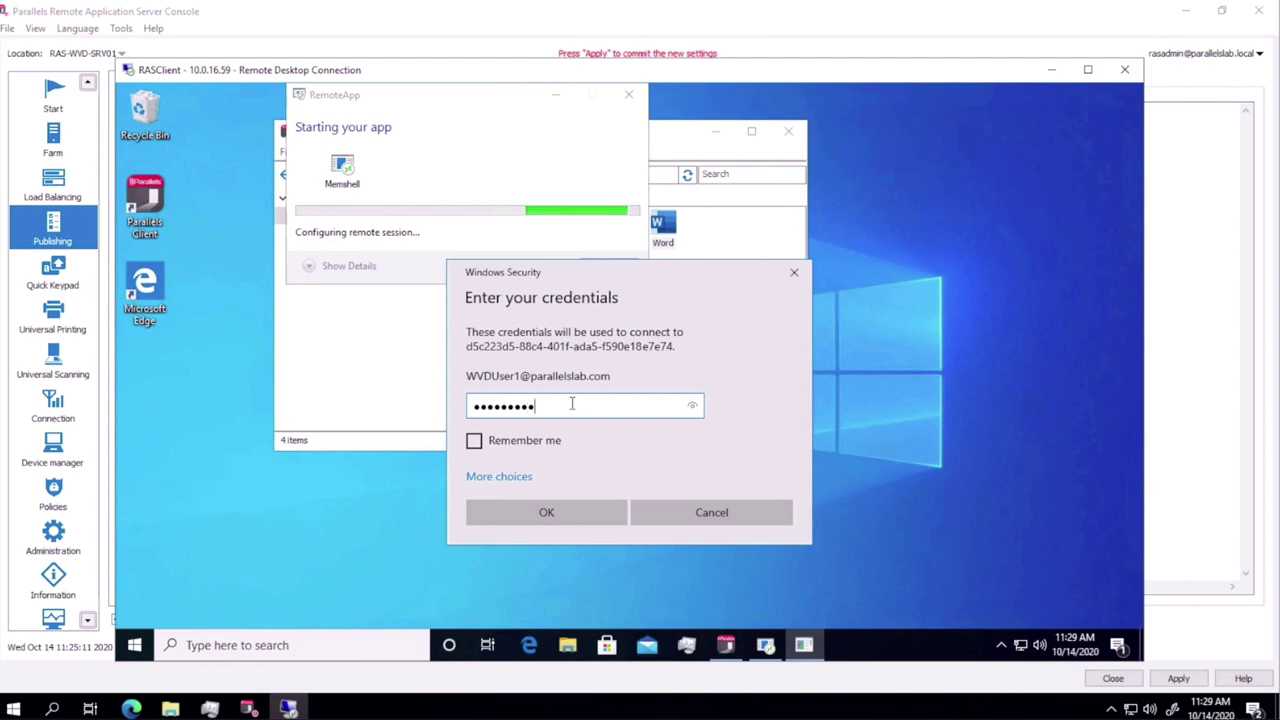
{"action": "key", "text": "Return"}
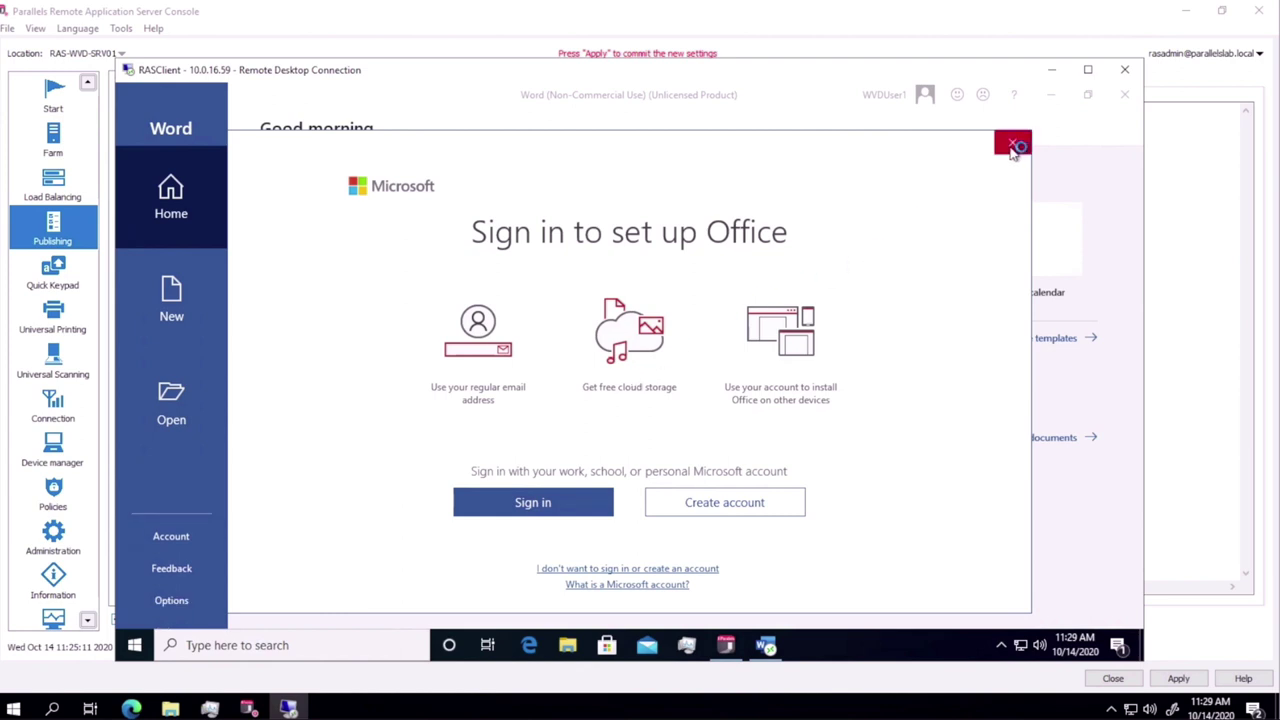
Step: Dismiss the Office sign-in prompt and create a document from the Blue grey resume template
{"action": "left_click", "coordinate": [1012, 142]}
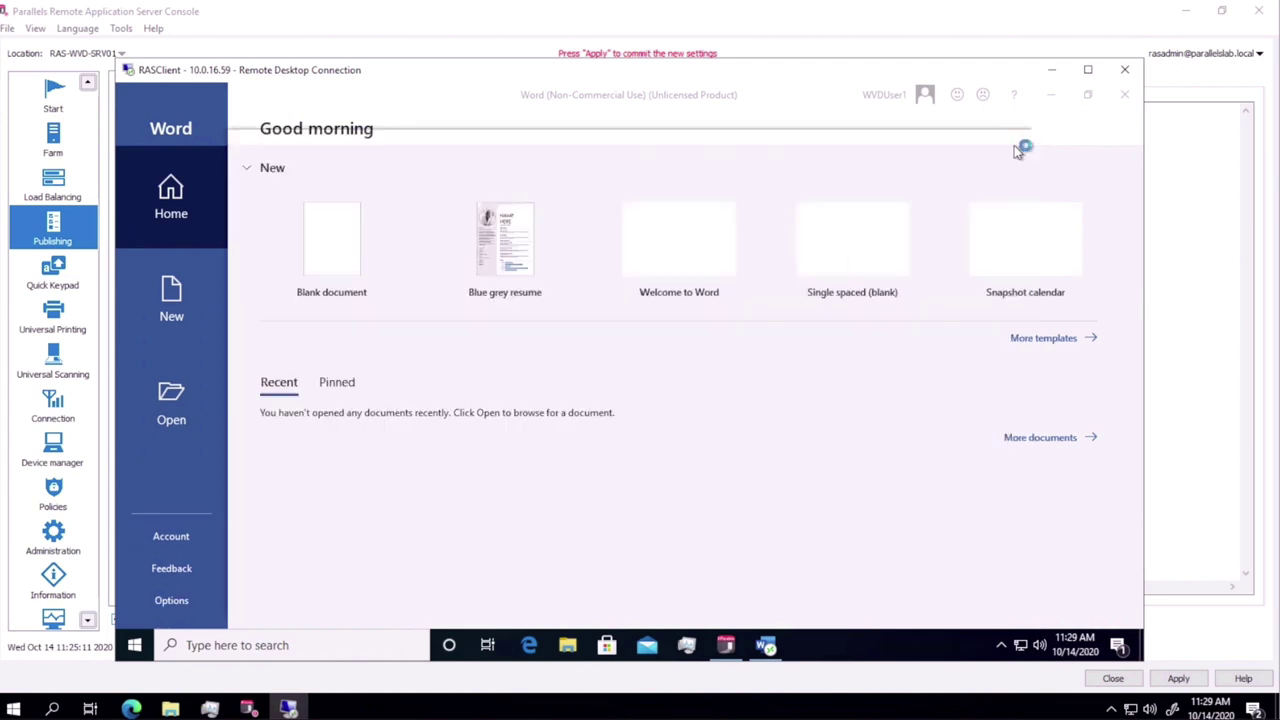
{"action": "left_click", "coordinate": [504, 256]}
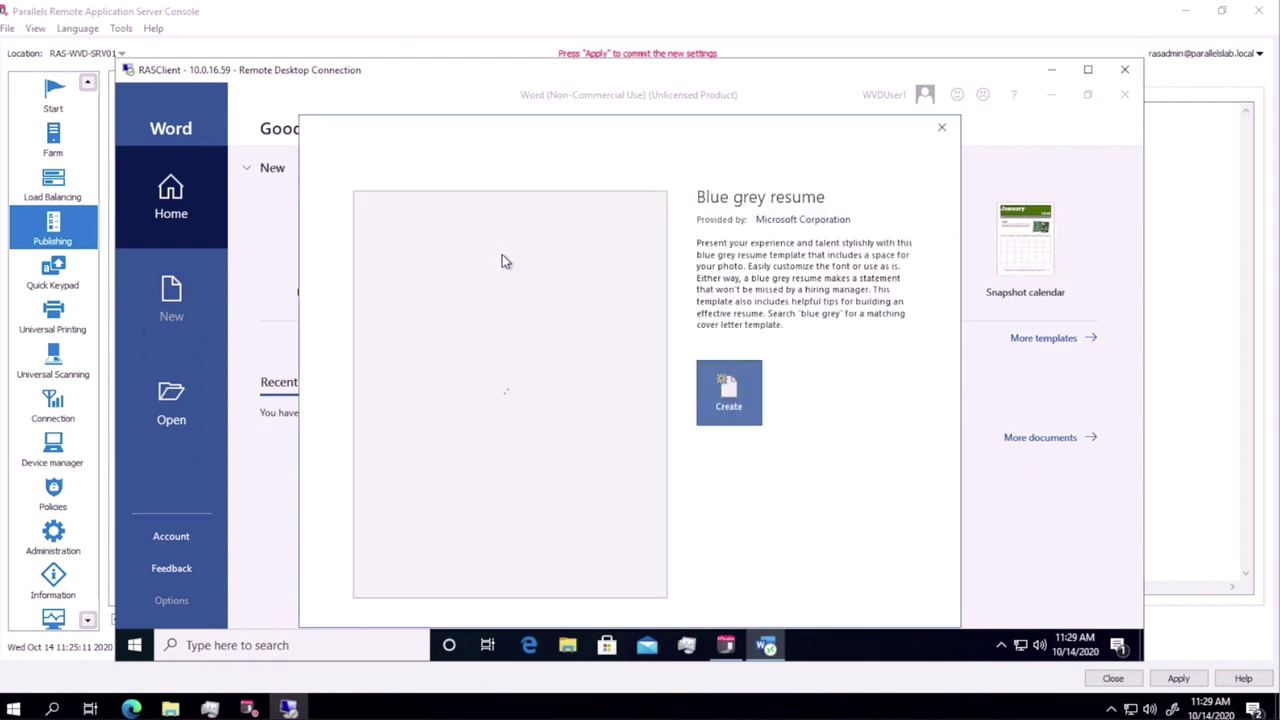
{"action": "left_click", "coordinate": [726, 404]}
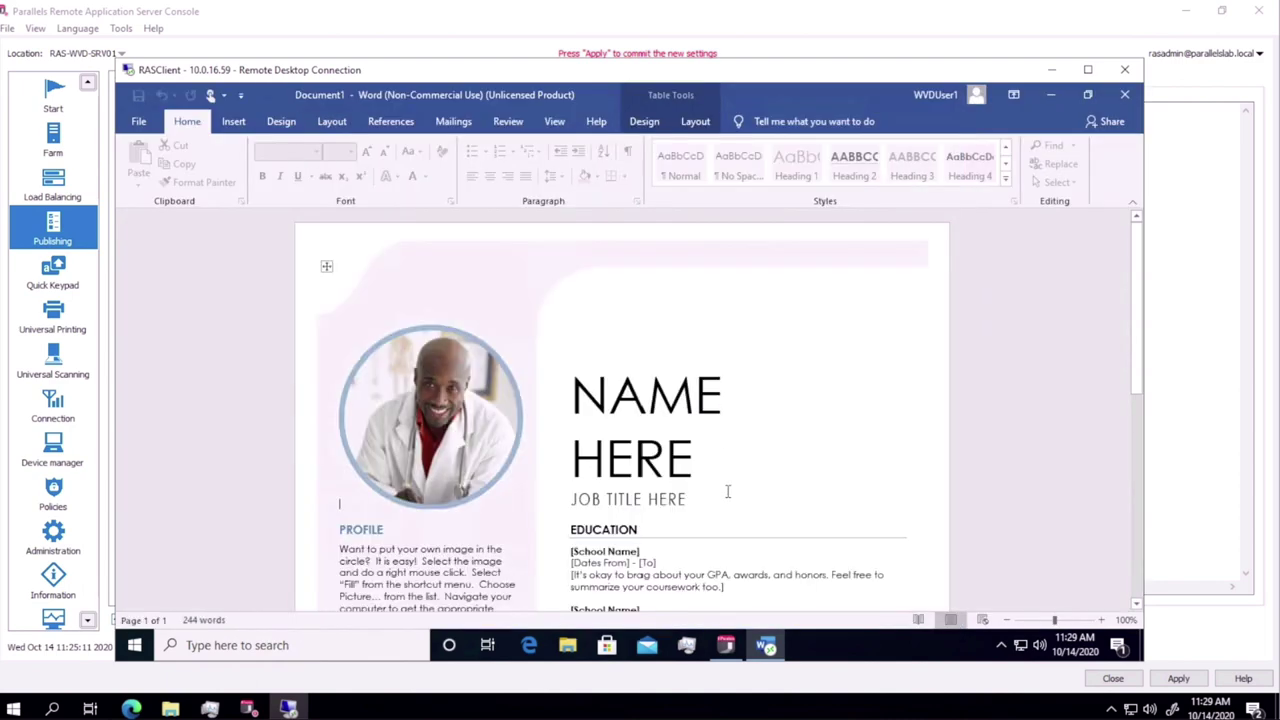
Step: Launch the RDSH iexplore app, then close Internet Explorer and the resume document
{"action": "left_click", "coordinate": [766, 645]}
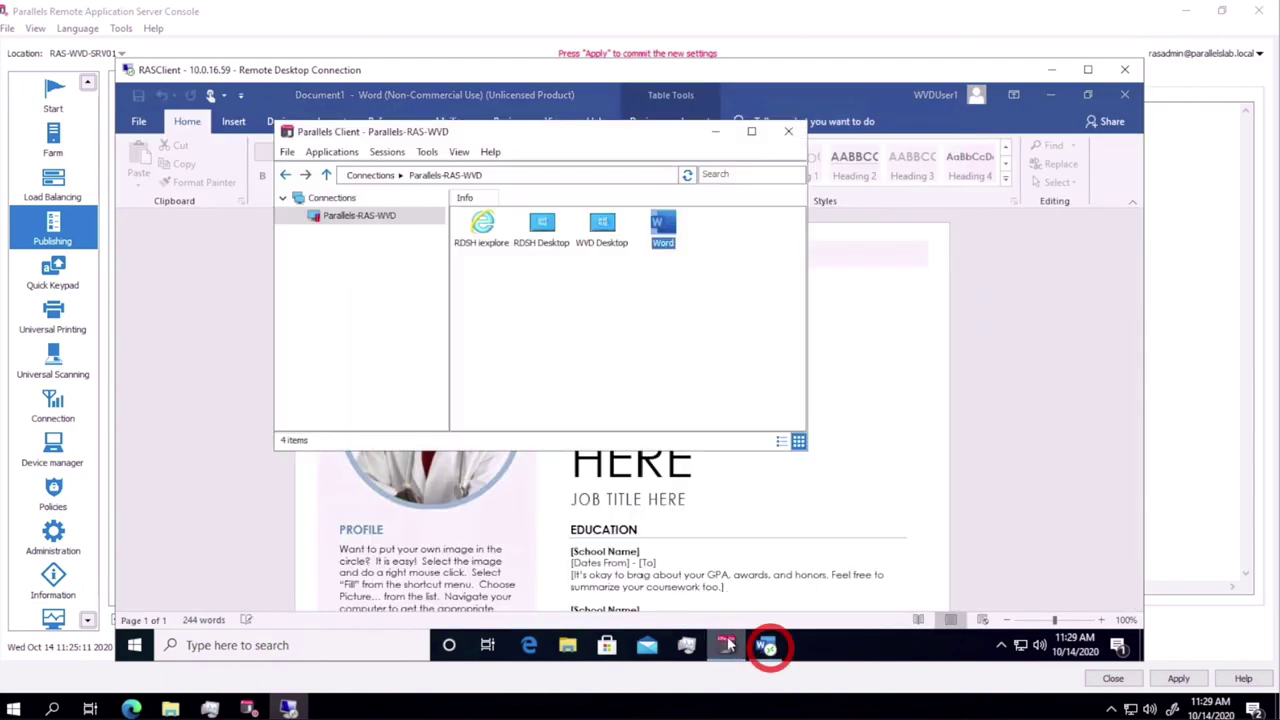
{"action": "double_click", "coordinate": [499, 236]}
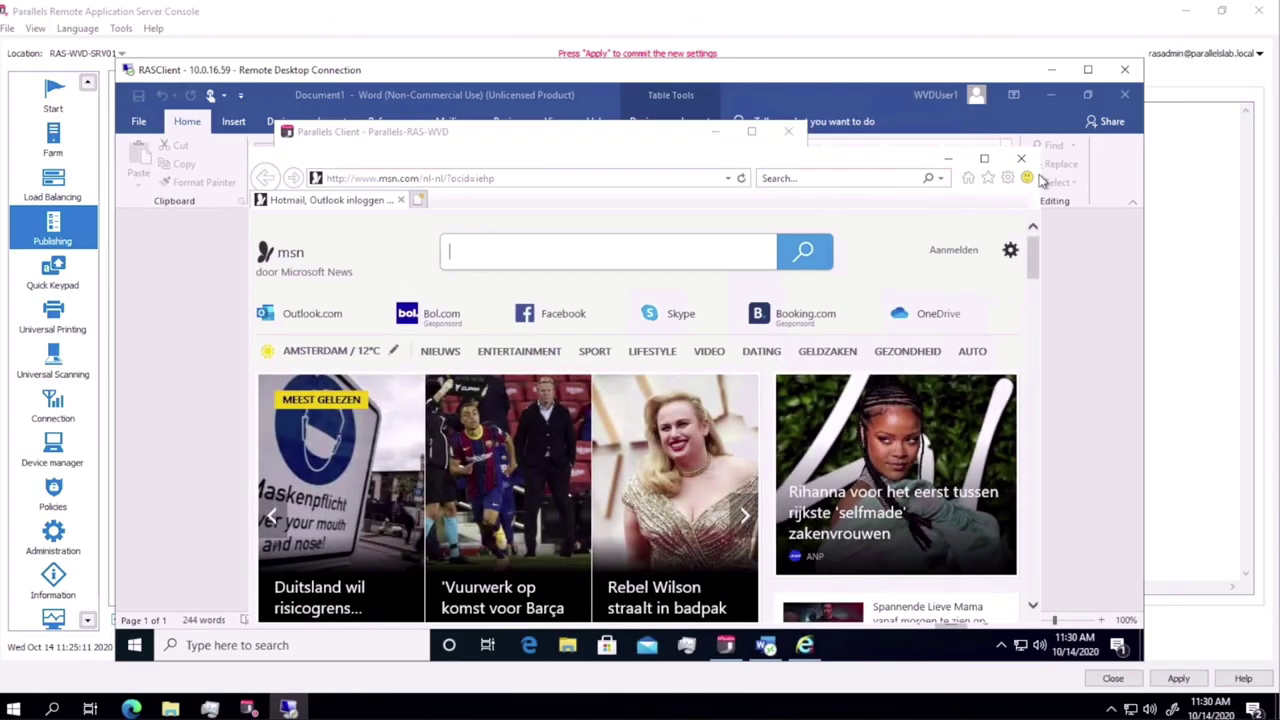
{"action": "left_click", "coordinate": [1021, 158]}
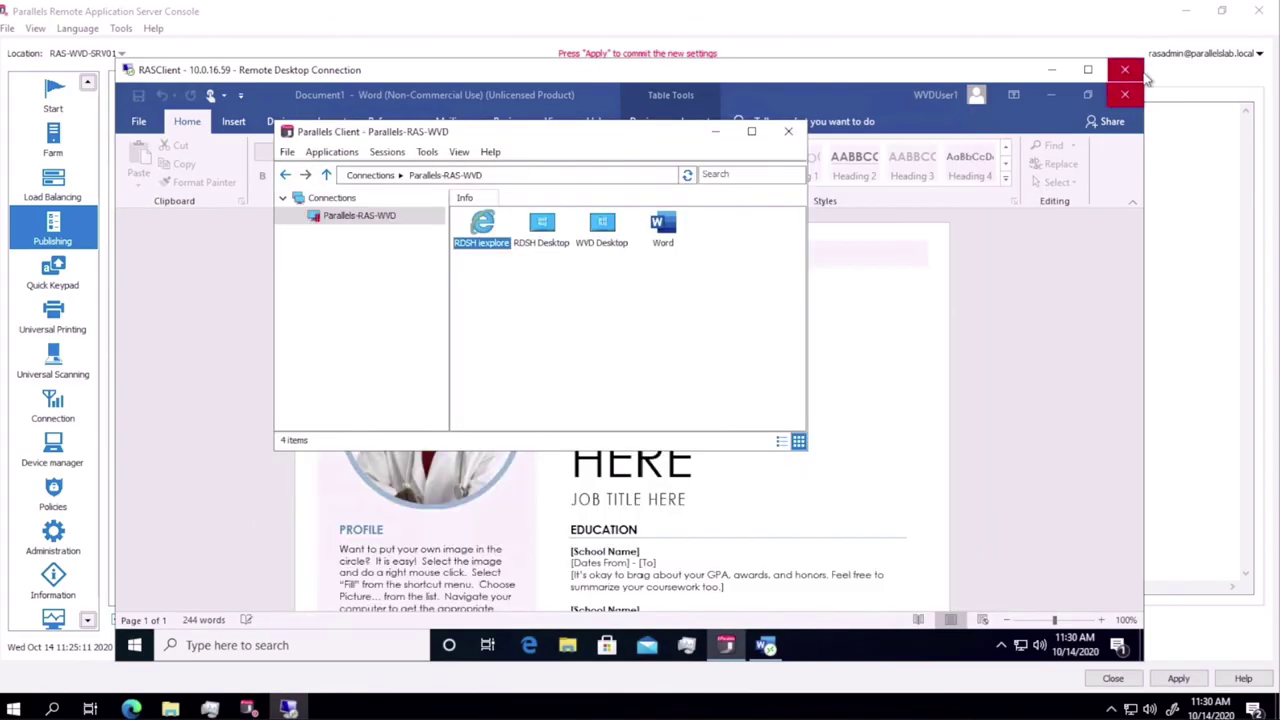
{"action": "left_click", "coordinate": [1126, 96]}
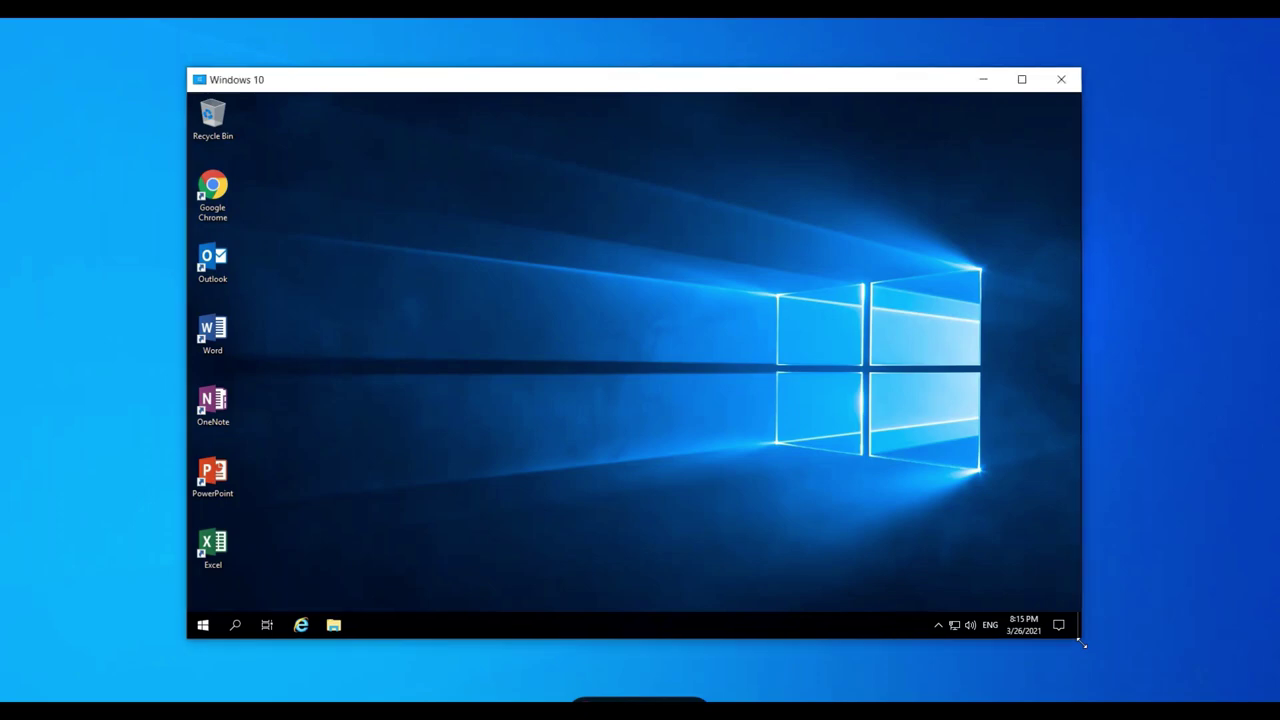
Step: Resize the Windows 10 window tall and narrow, snap it left with Chrome on the right half
{"action": "left_click_drag", "start_coordinate": [1081, 643], "coordinate": [1162, 670]}
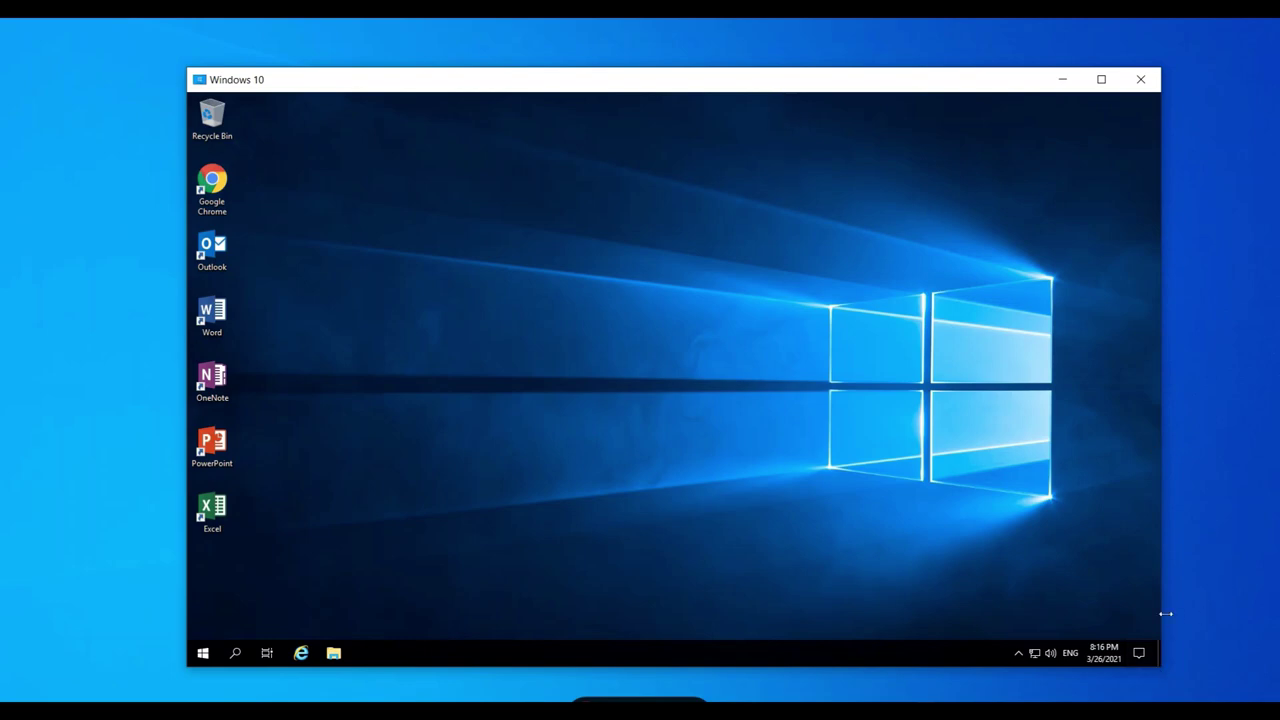
{"action": "left_click_drag", "start_coordinate": [1165, 613], "coordinate": [579, 606]}
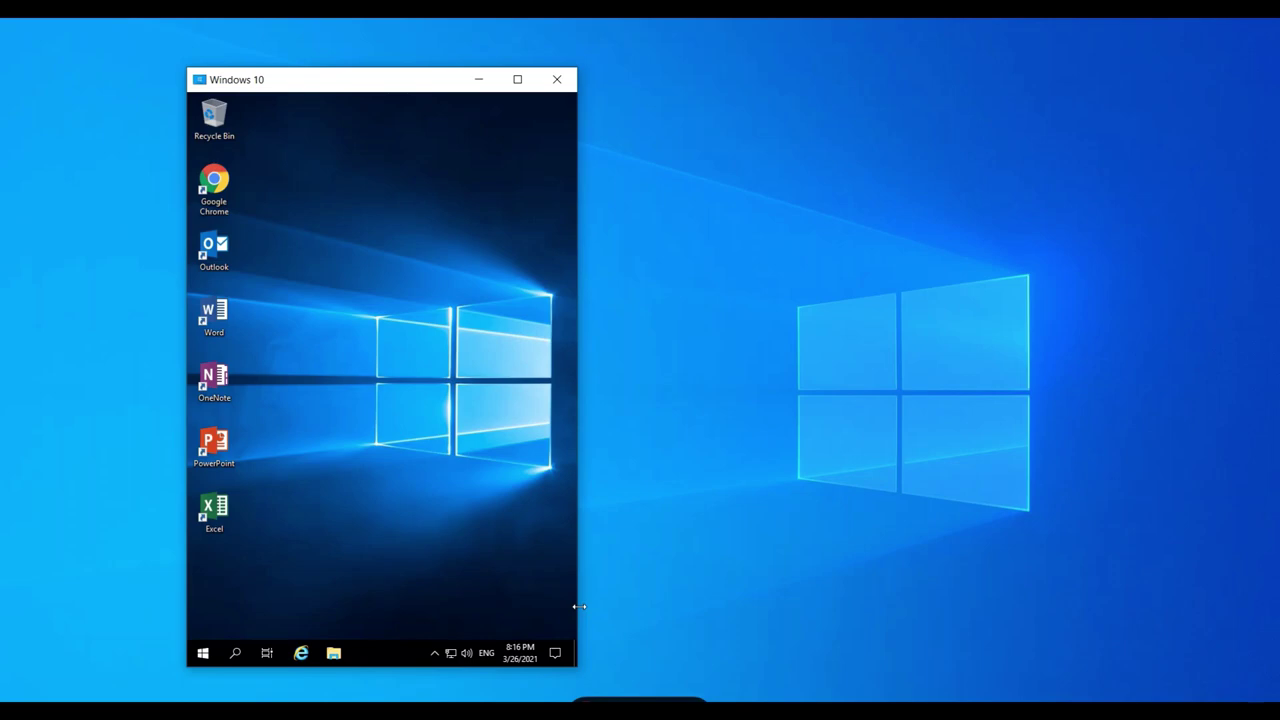
{"action": "left_click_drag", "start_coordinate": [429, 80], "coordinate": [2, 80]}
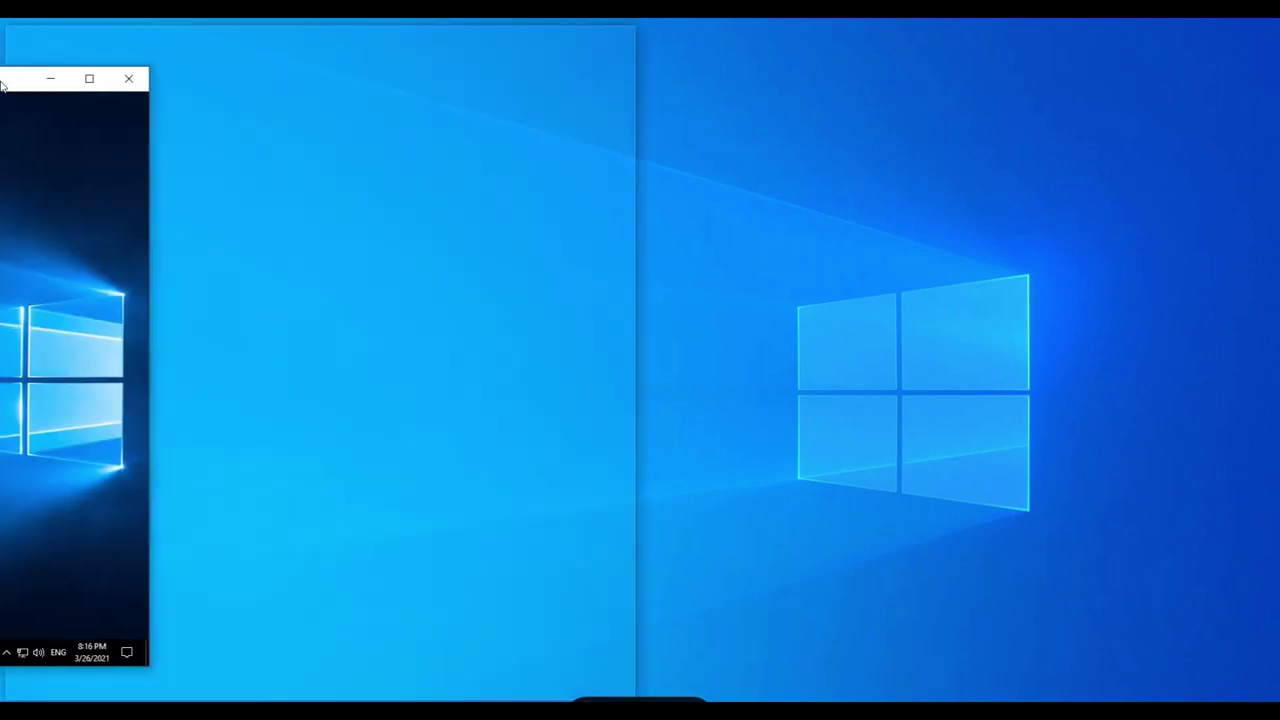
{"action": "left_click", "coordinate": [948, 165]}
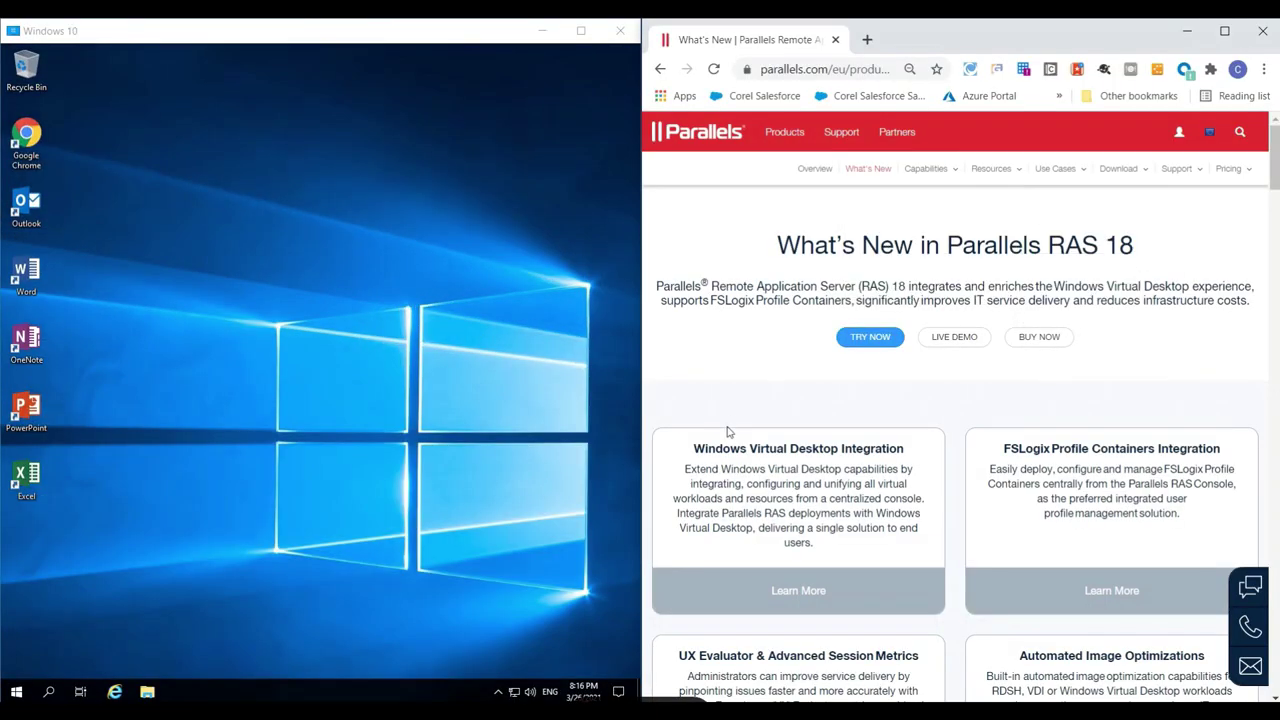